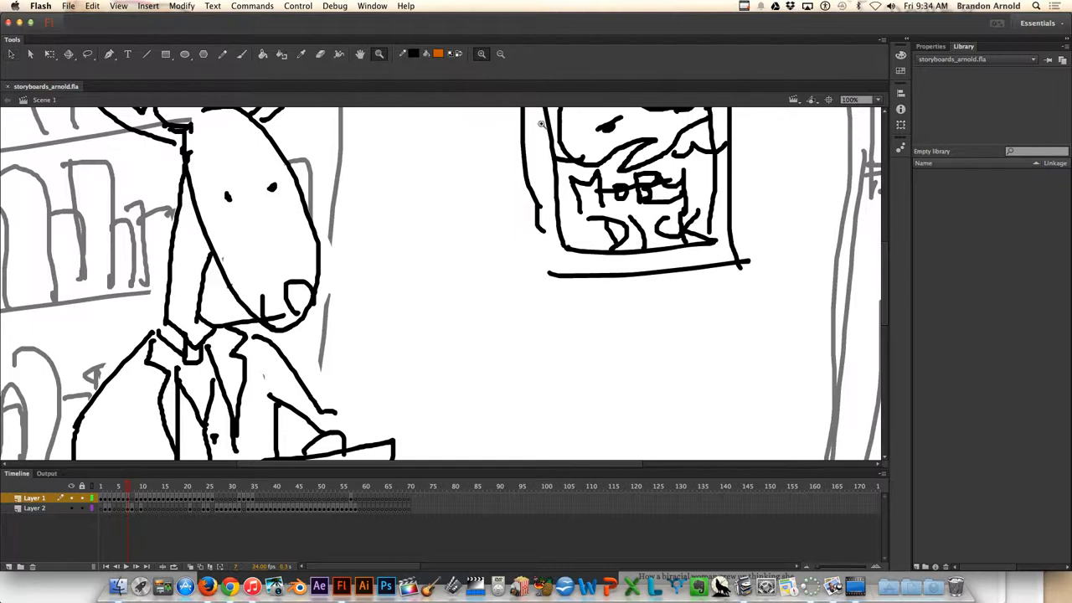
Play through the storyboard frames and remove the empty frames 59 to 70 at the end of both layers.
{"action": "left_click", "coordinate": [561, 123], "text": "alt"}
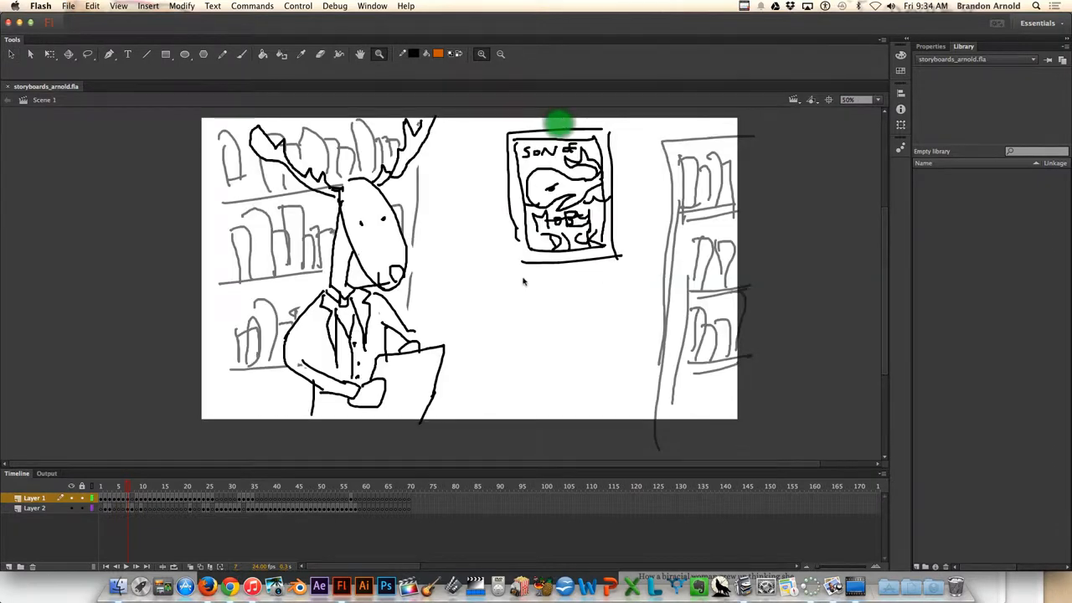
{"action": "key", "text": "Return"}
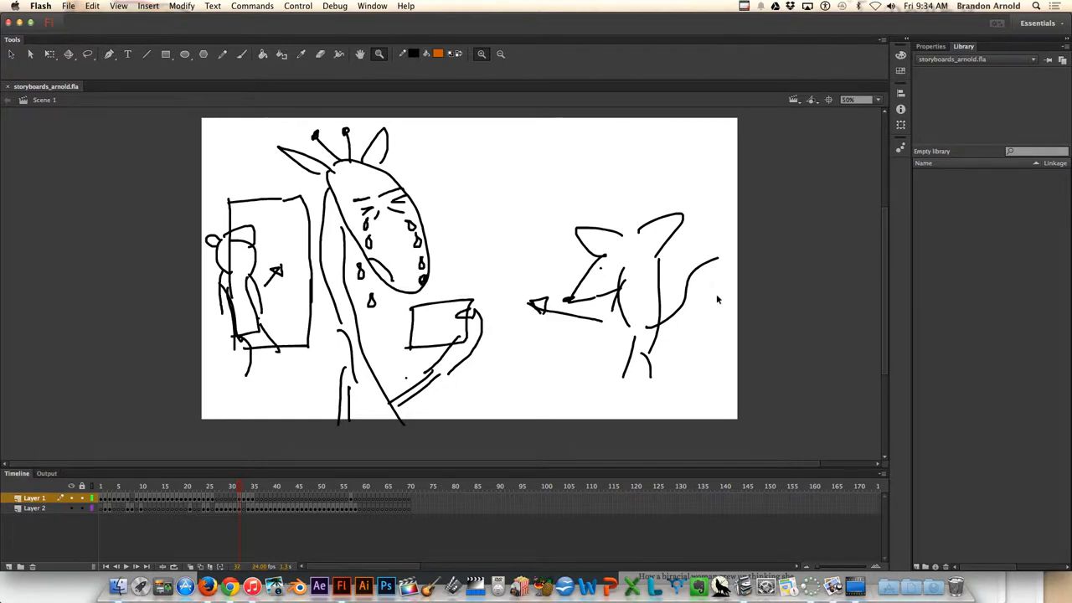
{"action": "left_click_drag", "start_coordinate": [716, 294], "coordinate": [763, 307]}
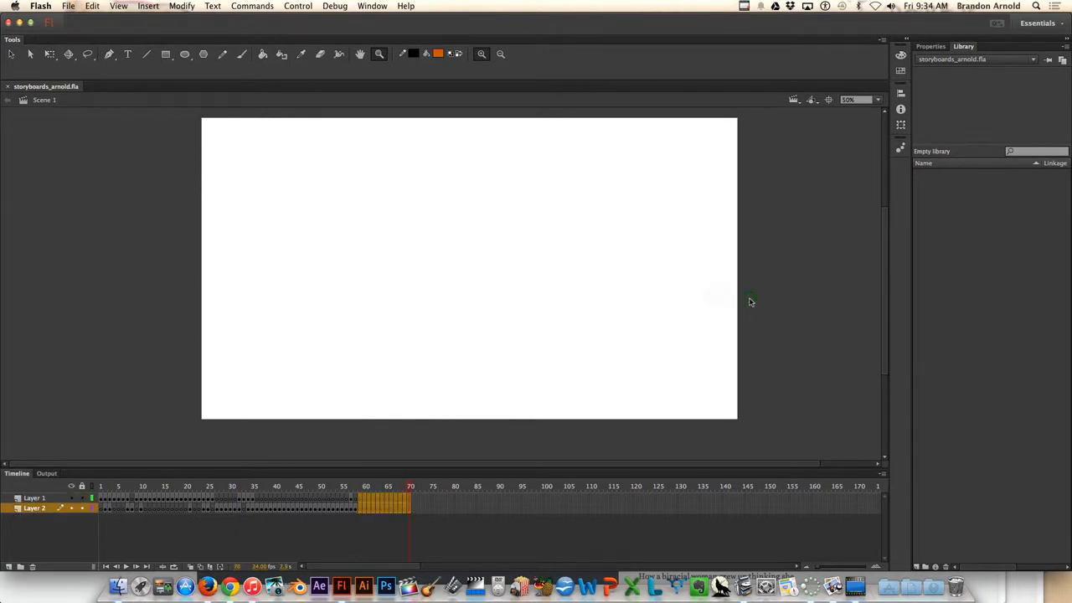
{"action": "right_click", "coordinate": [751, 304]}
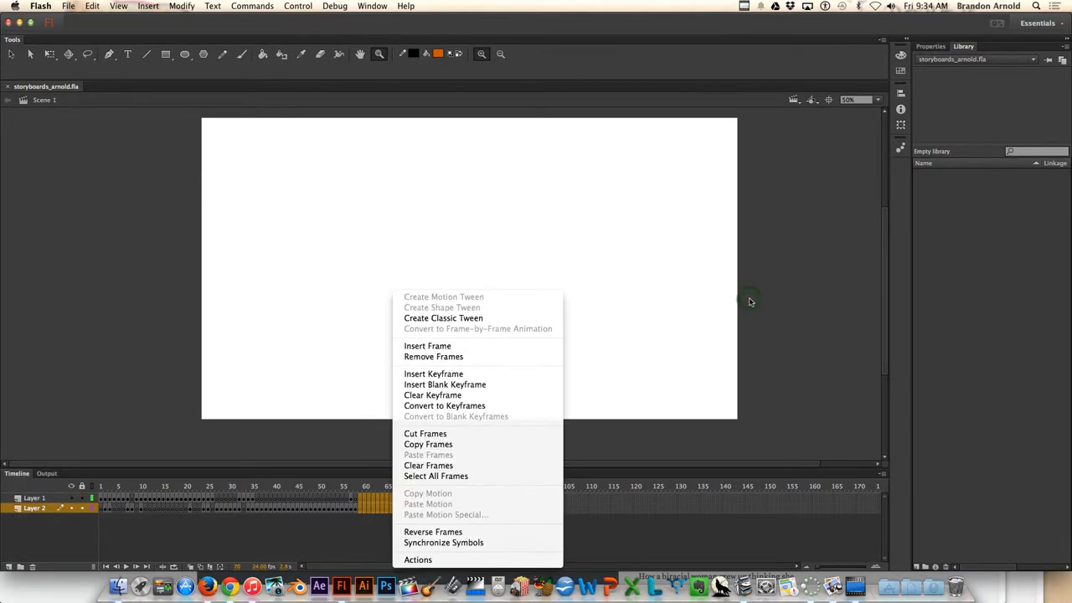
{"action": "left_click", "coordinate": [800, 156]}
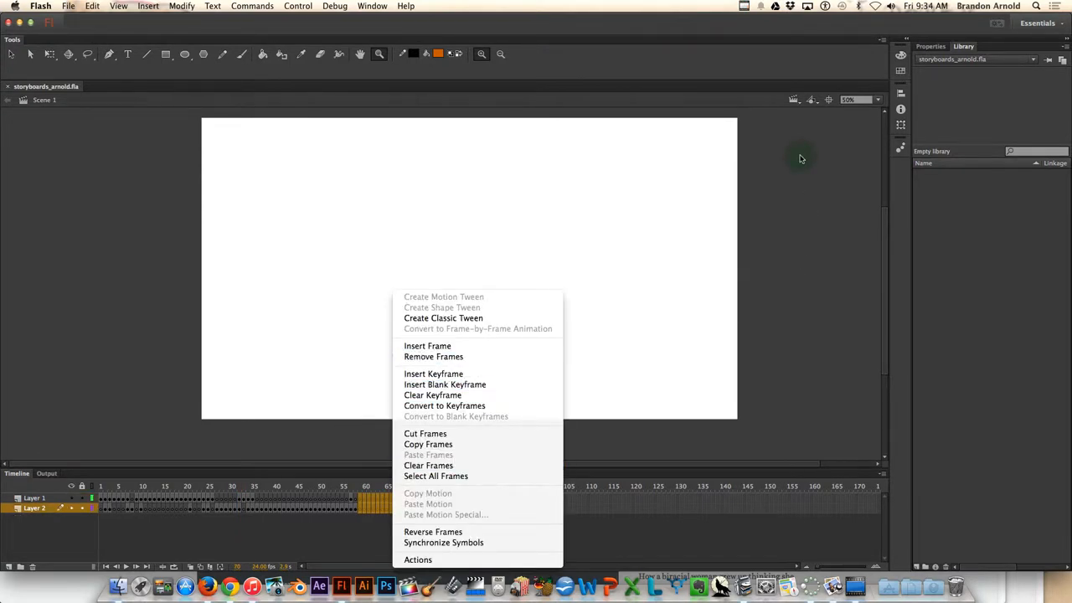
{"action": "left_click", "coordinate": [697, 284]}
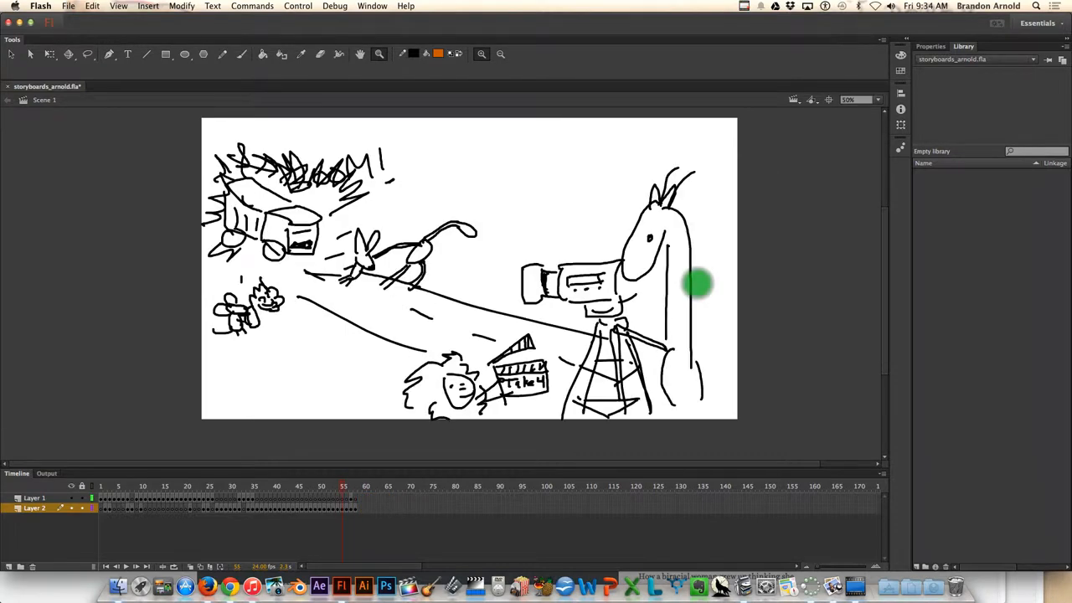
Start a movie export of the storyboards with JPEG Sequence as the file format.
{"action": "left_click", "coordinate": [68, 6]}
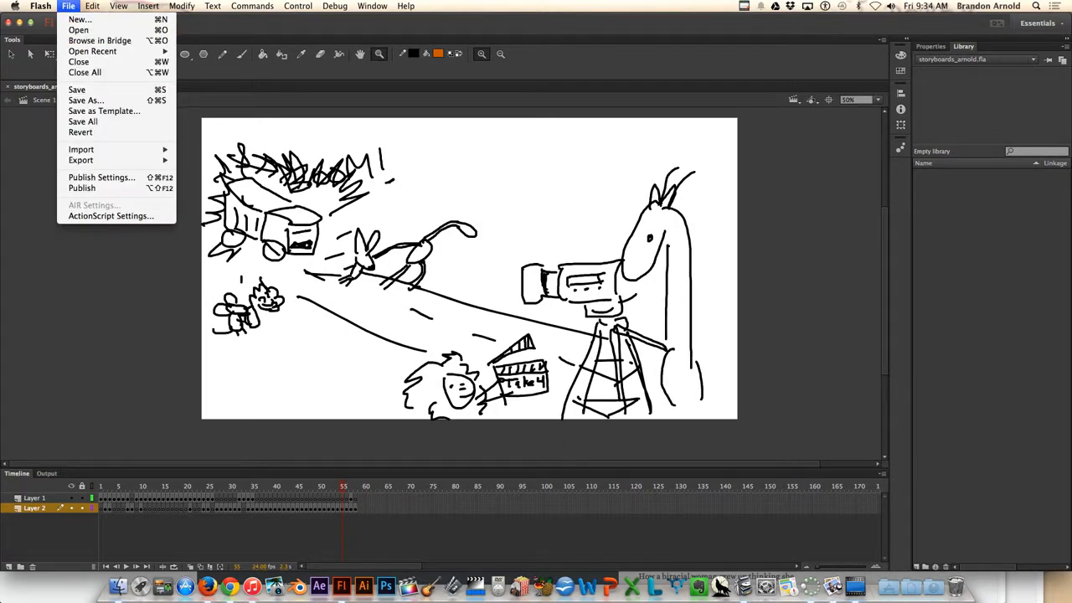
{"action": "mouse_move", "coordinate": [84, 160]}
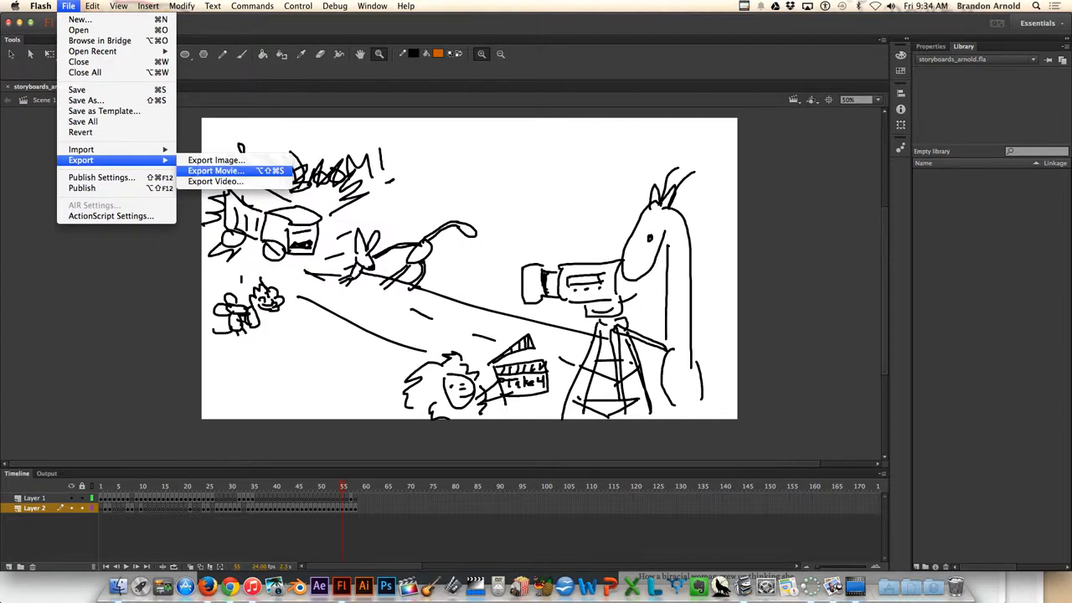
{"action": "left_click", "coordinate": [216, 171]}
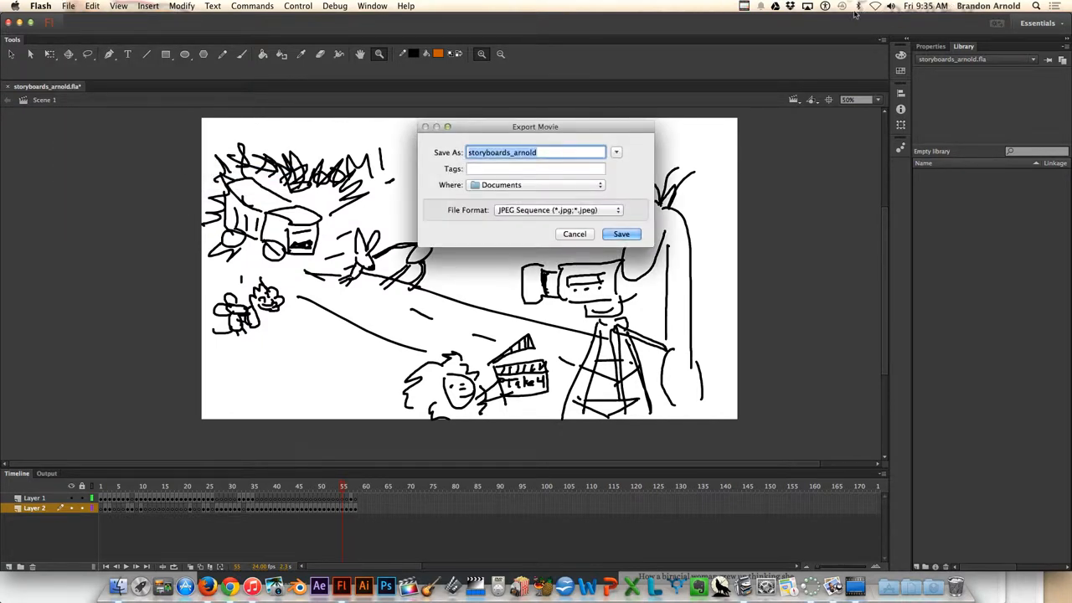
{"action": "left_click", "coordinate": [557, 210]}
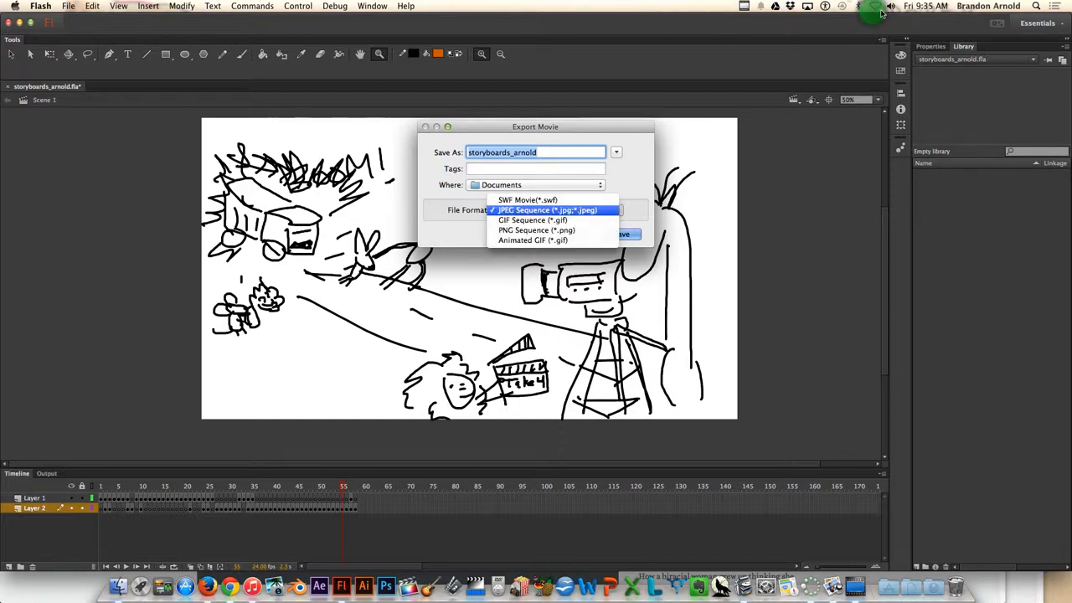
{"action": "left_click", "coordinate": [547, 209]}
{"action": "key", "text": "Right"}
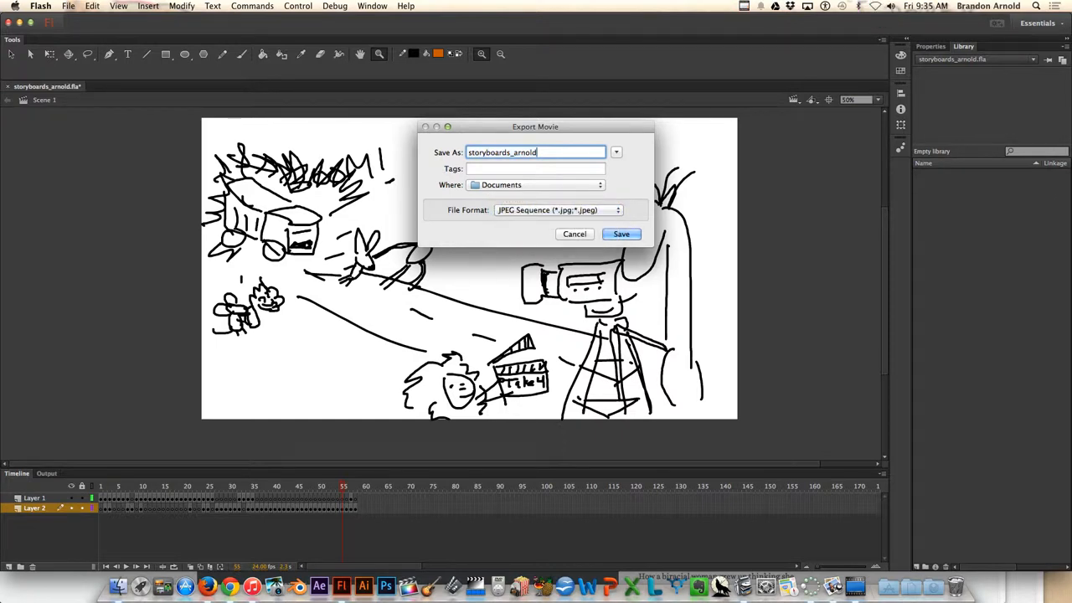
Create a folder named "Giraffe Storyboards" on the Desktop as the export destination.
{"action": "left_click", "coordinate": [616, 152]}
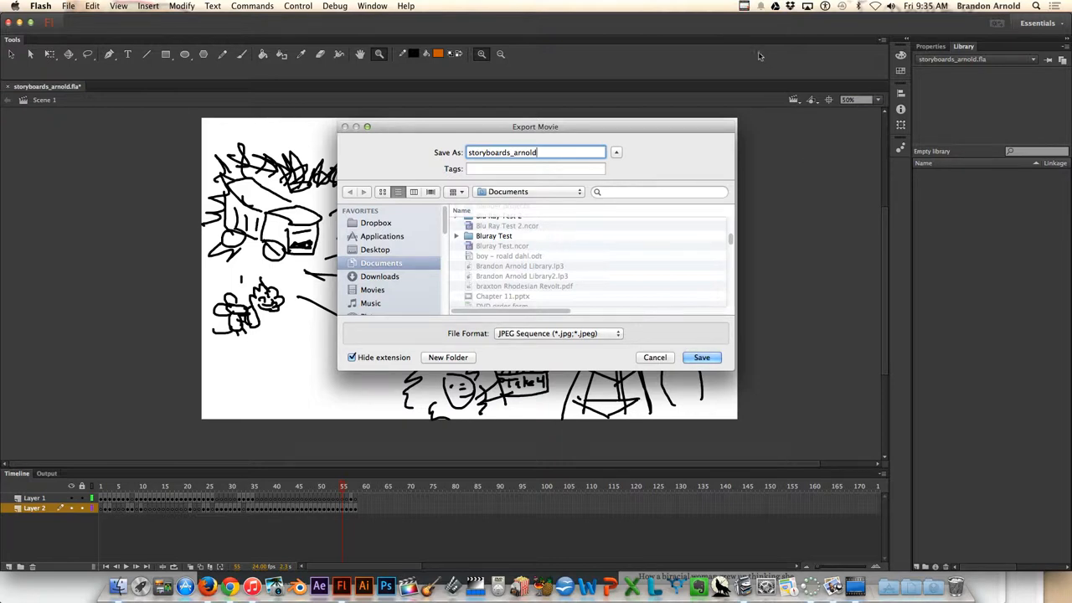
{"action": "key", "text": "super+d"}
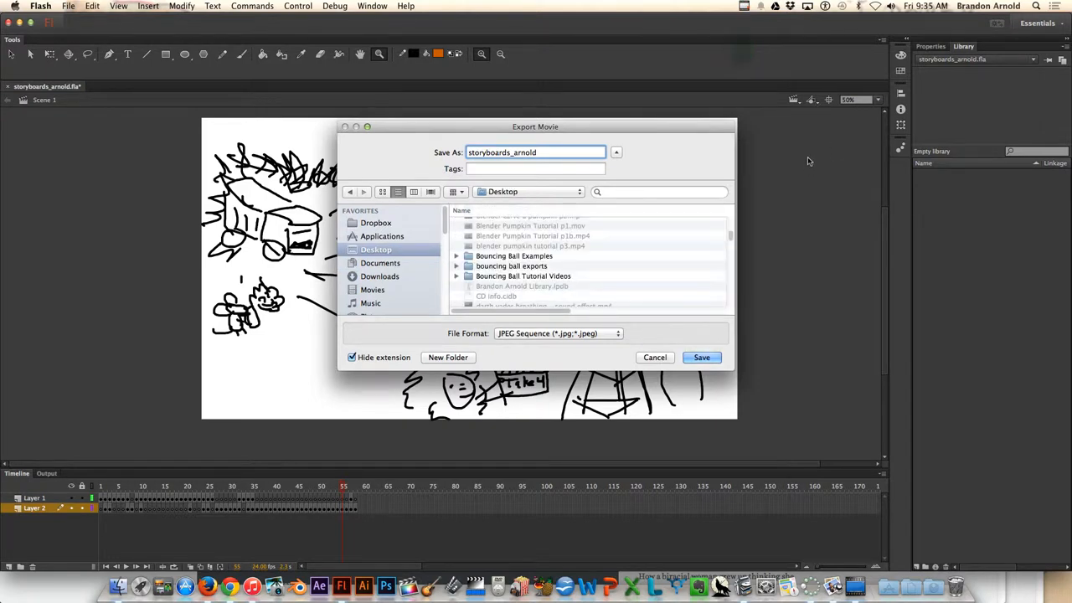
{"action": "key", "text": "super+shift+n"}
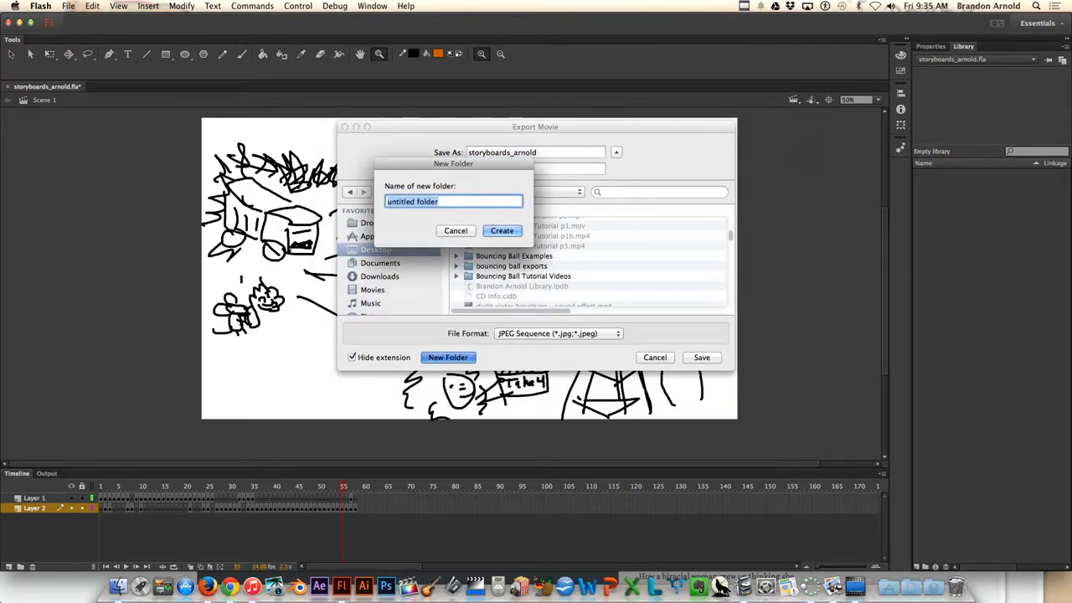
{"action": "type", "text": "Giraffe Storyboards"}
{"action": "key", "text": "Return"}
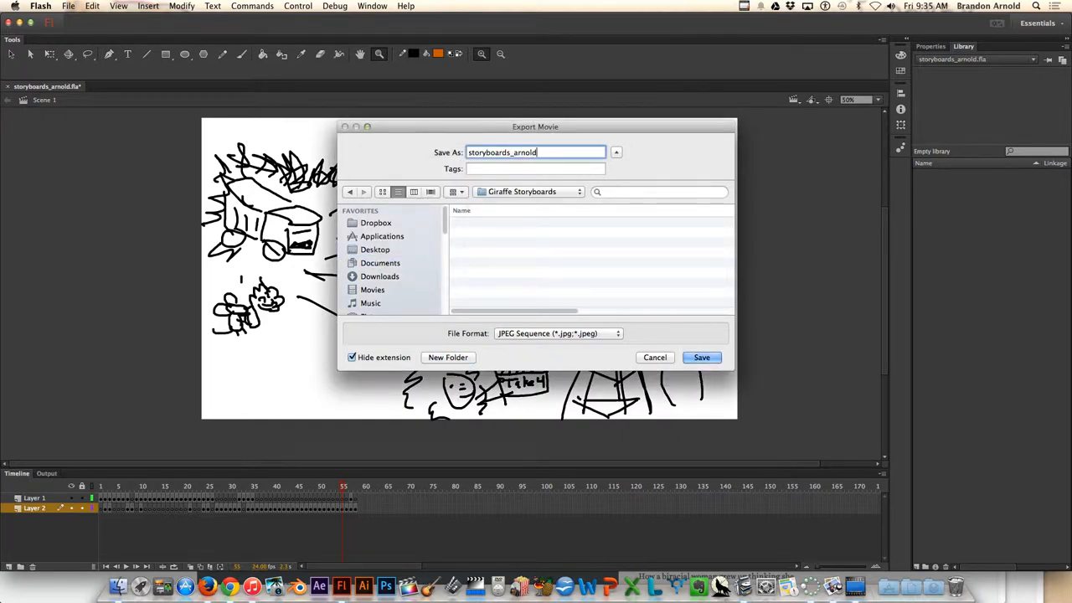
Name the image sequence storyboards_giraffe and export it with the default JPEG settings of 1920 × 1080 pixels at 72 dpi.
{"action": "key", "text": "BackSpace"}
{"action": "key", "text": "BackSpace"}
{"action": "key", "text": "BackSpace"}
{"action": "key", "text": "BackSpace"}
{"action": "key", "text": "BackSpace"}
{"action": "key", "text": "BackSpace"}
{"action": "type", "text": "giraffe"}
{"action": "key", "text": "Return"}
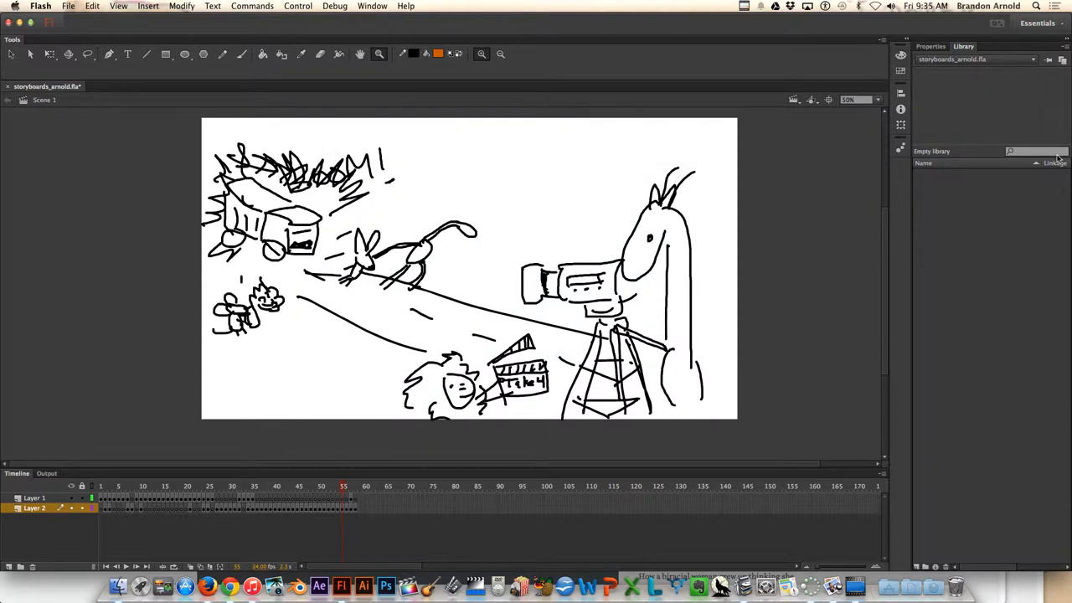
{"action": "left_click", "coordinate": [1058, 158]}
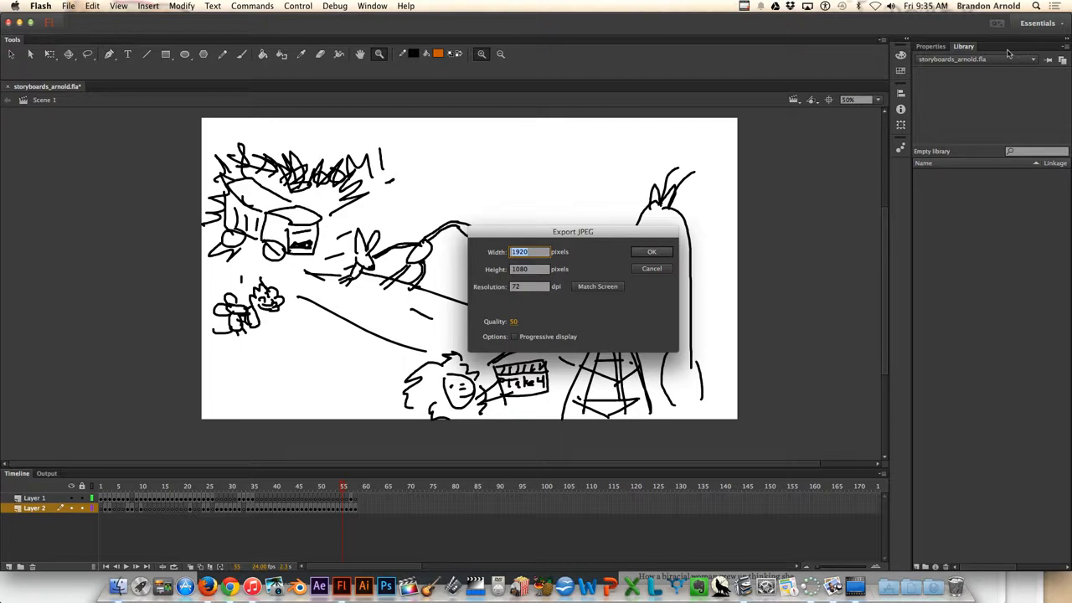
{"action": "key", "text": "Return"}
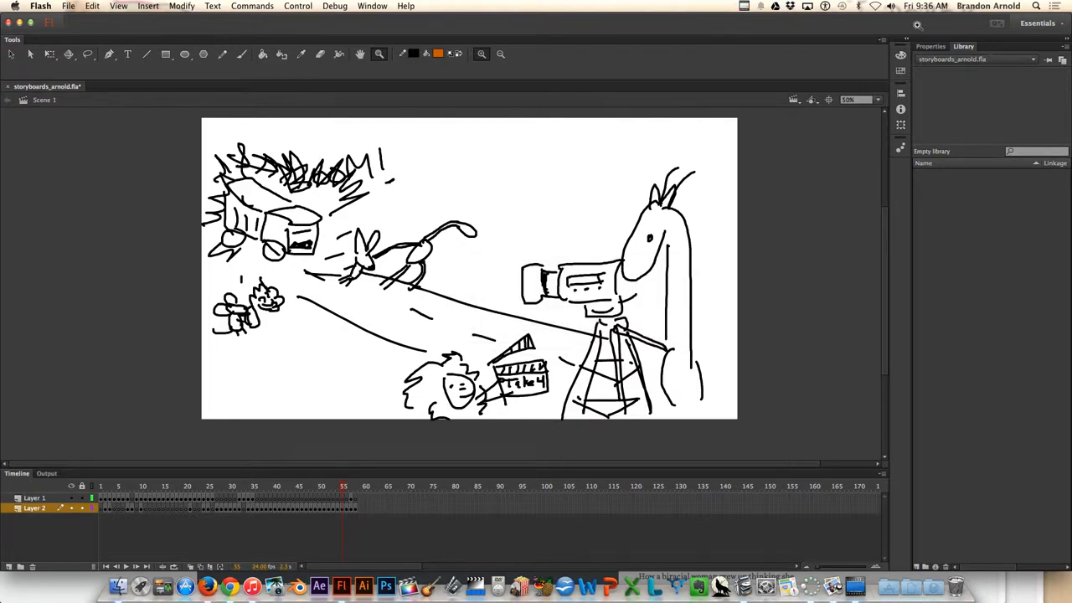
Switch to Finder, open the Giraffe Storyboards folder on the Desktop and look through its exported files.
{"action": "left_click", "coordinate": [118, 587]}
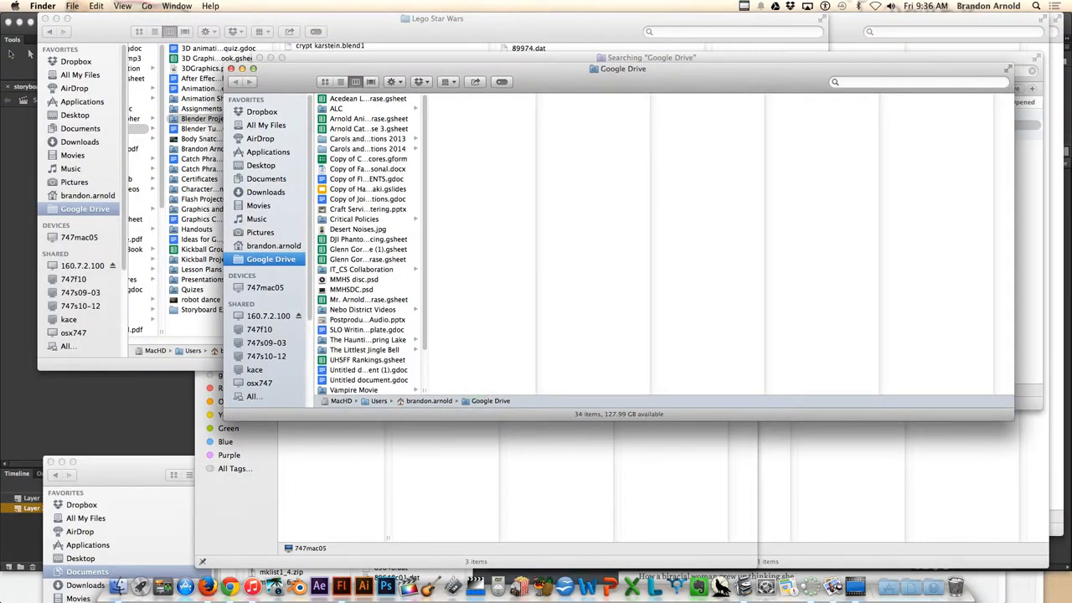
{"action": "left_click", "coordinate": [262, 165]}
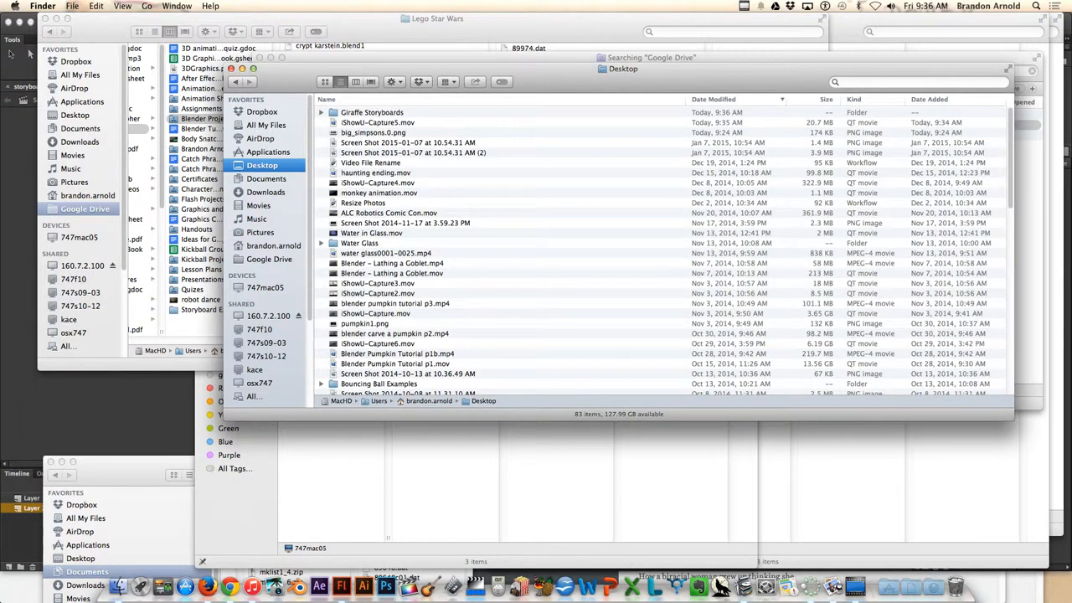
{"action": "left_click", "coordinate": [372, 112]}
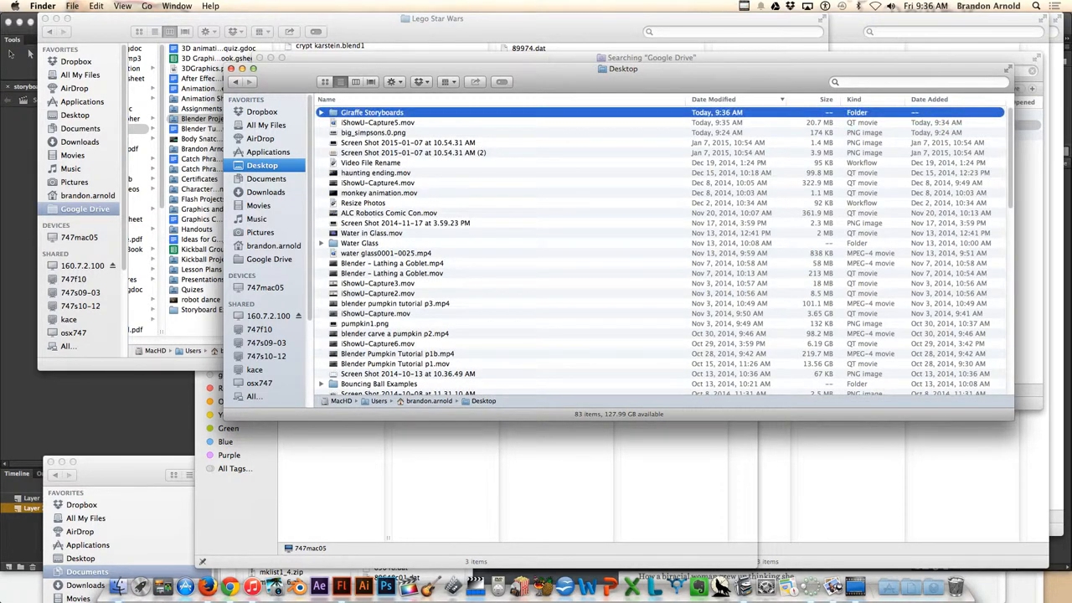
{"action": "double_click", "coordinate": [372, 112]}
{"action": "scroll", "coordinate": [660, 250], "scroll_direction": "down", "scroll_amount": 5}
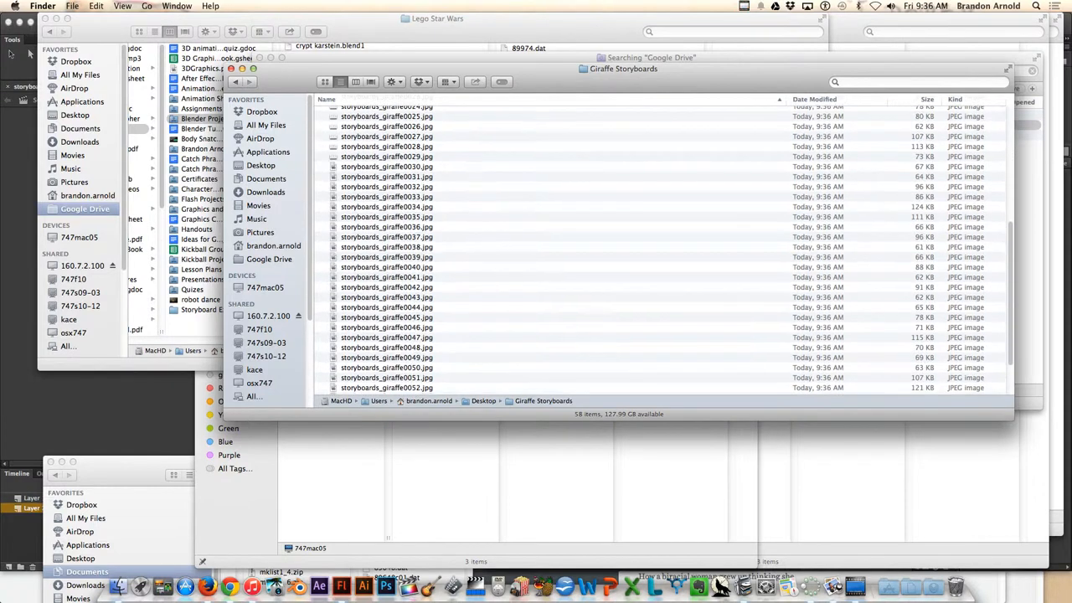
Preview the exported images storyboards_giraffe0028.jpg through storyboards_giraffe0030.jpg, and close the preview.
{"action": "left_click", "coordinate": [387, 147]}
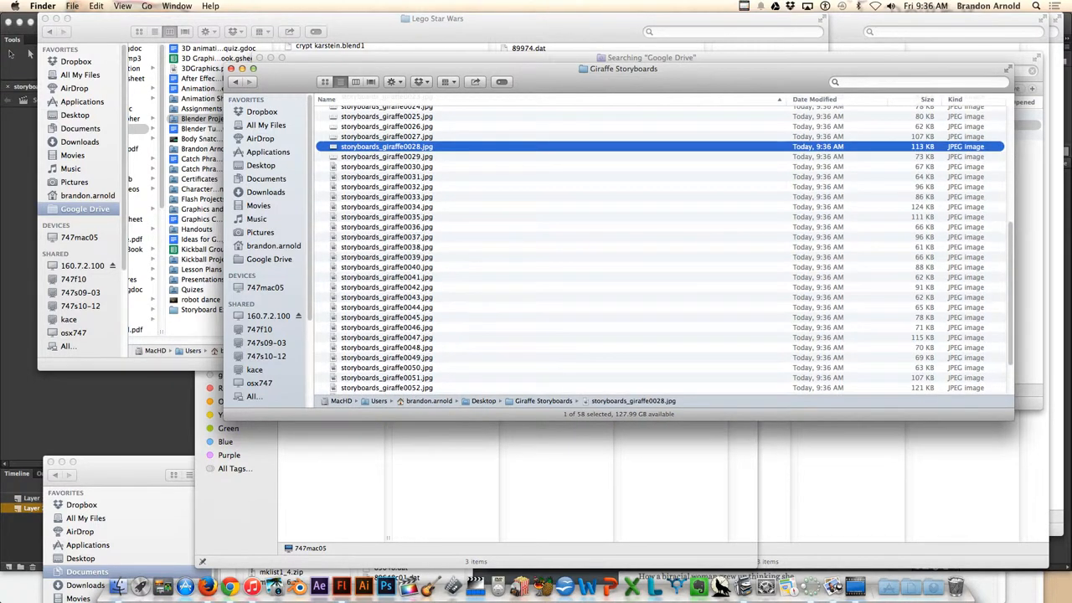
{"action": "key", "text": "space"}
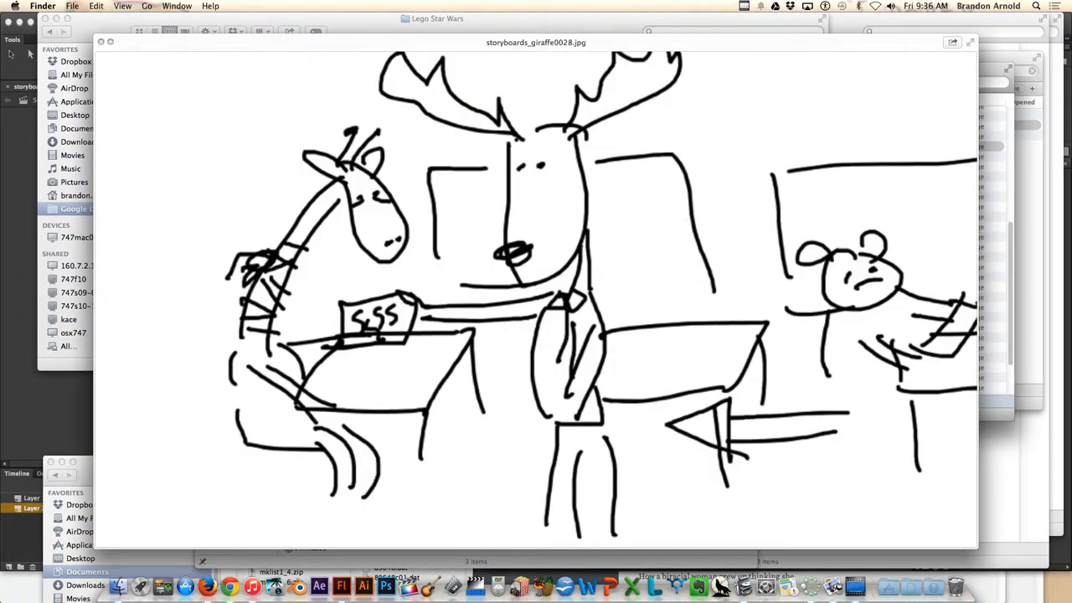
{"action": "key", "text": "Down"}
{"action": "key", "text": "Down"}
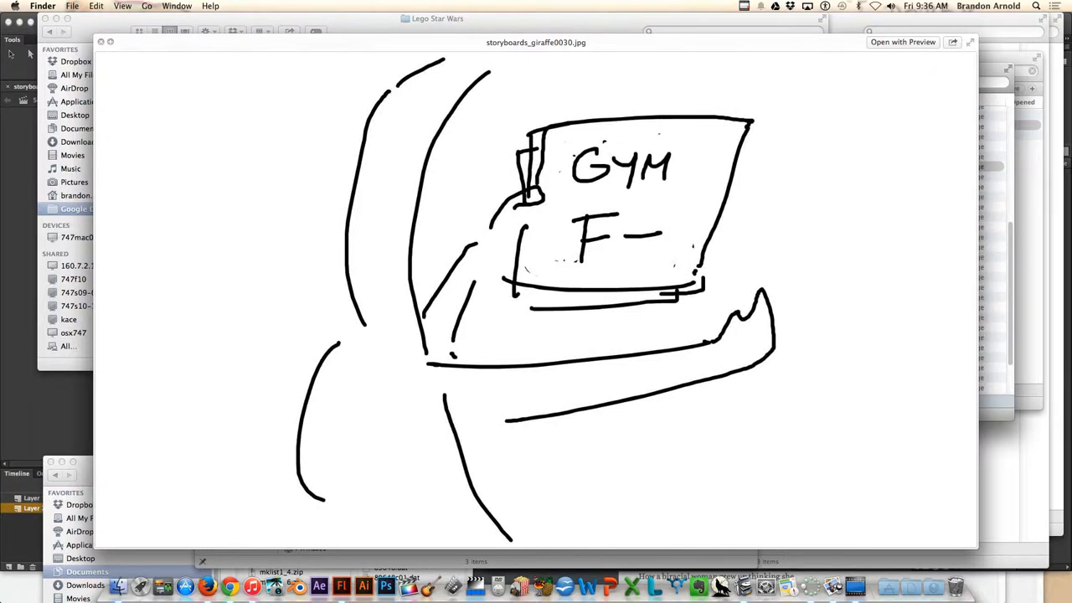
{"action": "key", "text": "space"}
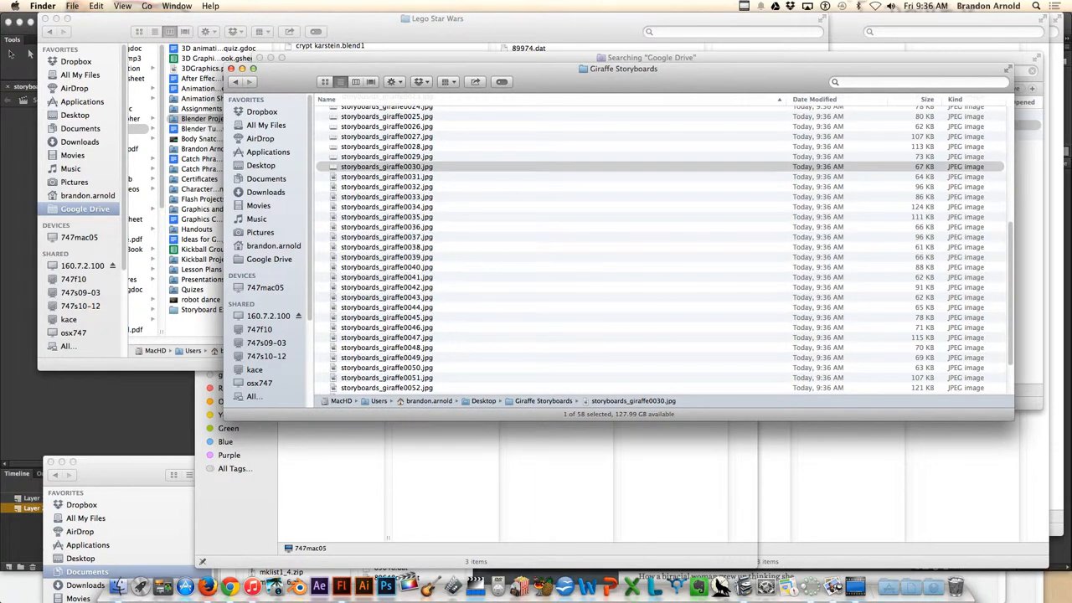
{"action": "left_click", "coordinate": [744, 6]}
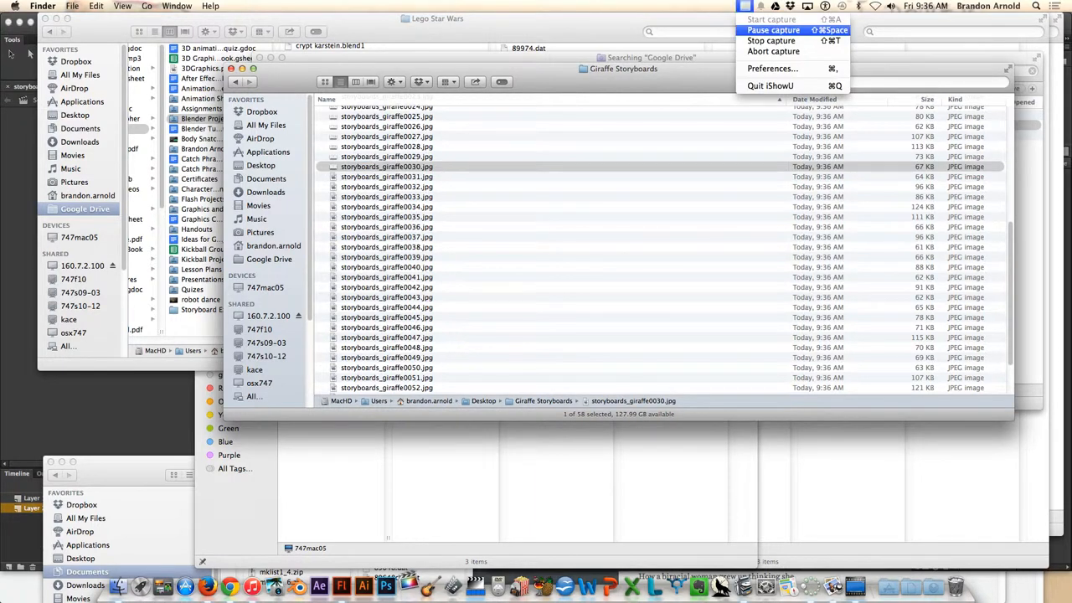
{"action": "left_click", "coordinate": [773, 30]}
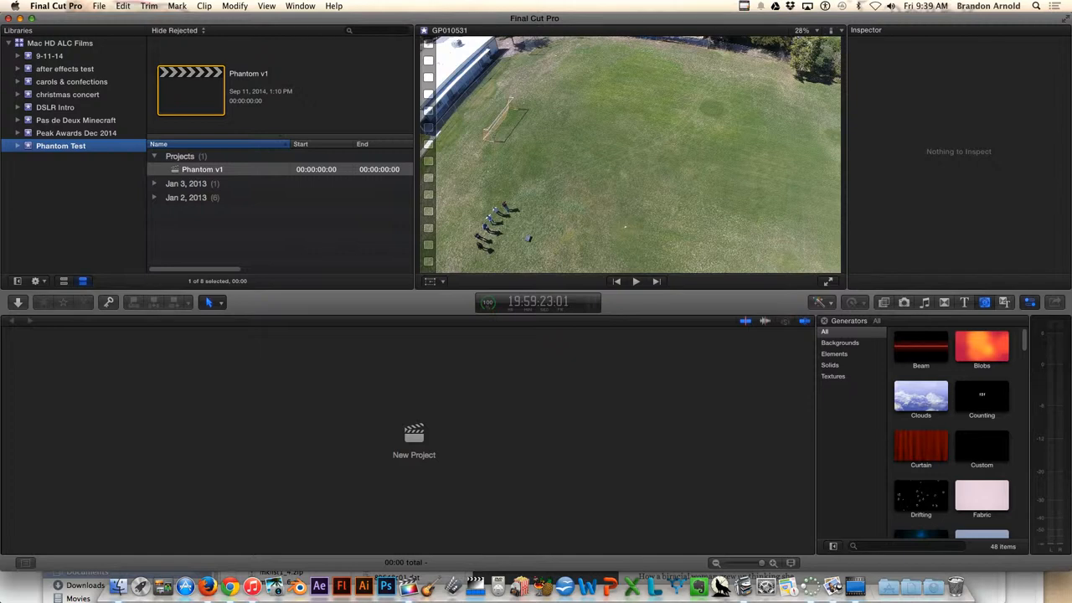
In Final Cut Pro, create and select an event named "Animatic" with a new project whose video properties are based on the first clip.
{"action": "left_click", "coordinate": [99, 5]}
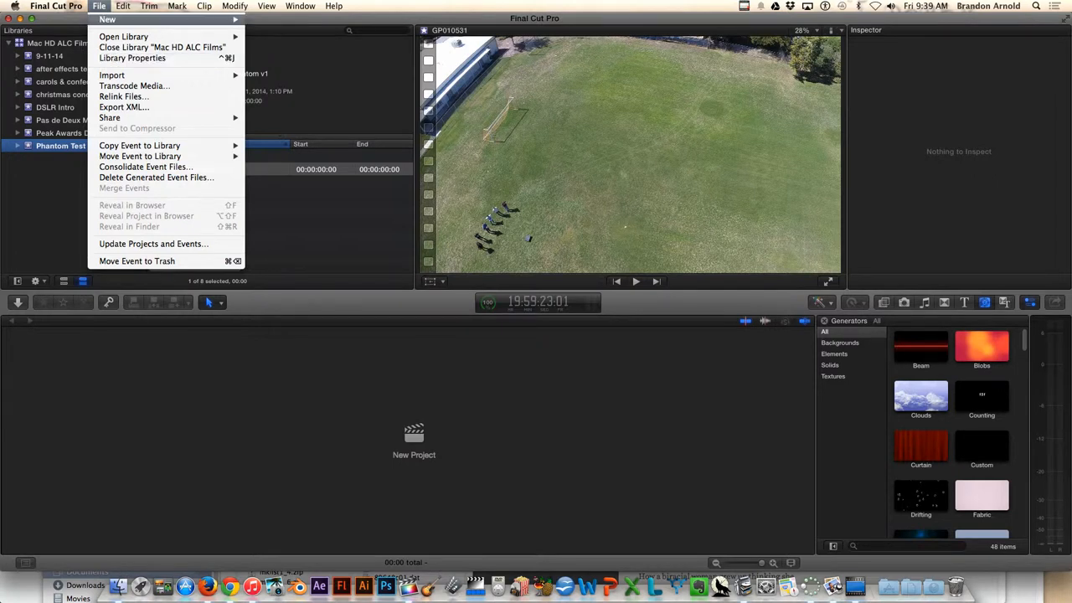
{"action": "mouse_move", "coordinate": [107, 18]}
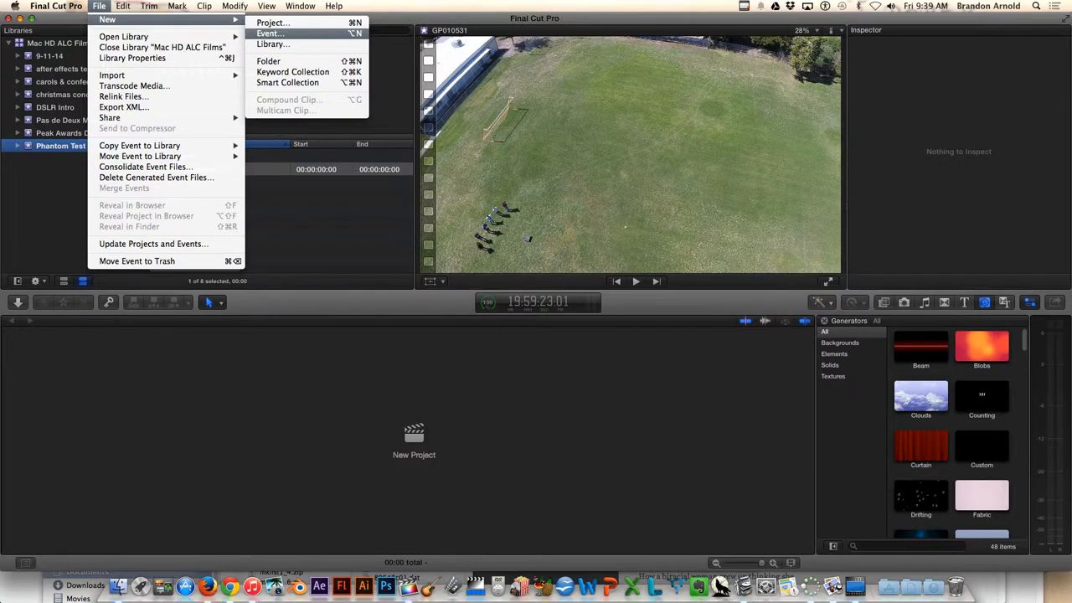
{"action": "left_click", "coordinate": [270, 32]}
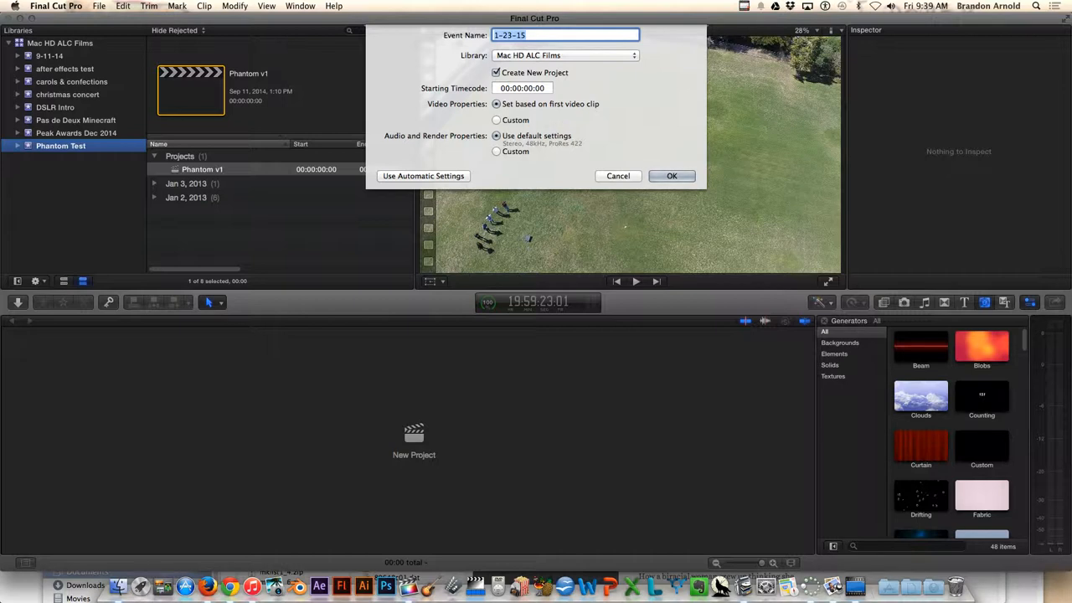
{"action": "type", "text": "Animatic"}
{"action": "left_click", "coordinate": [496, 120]}
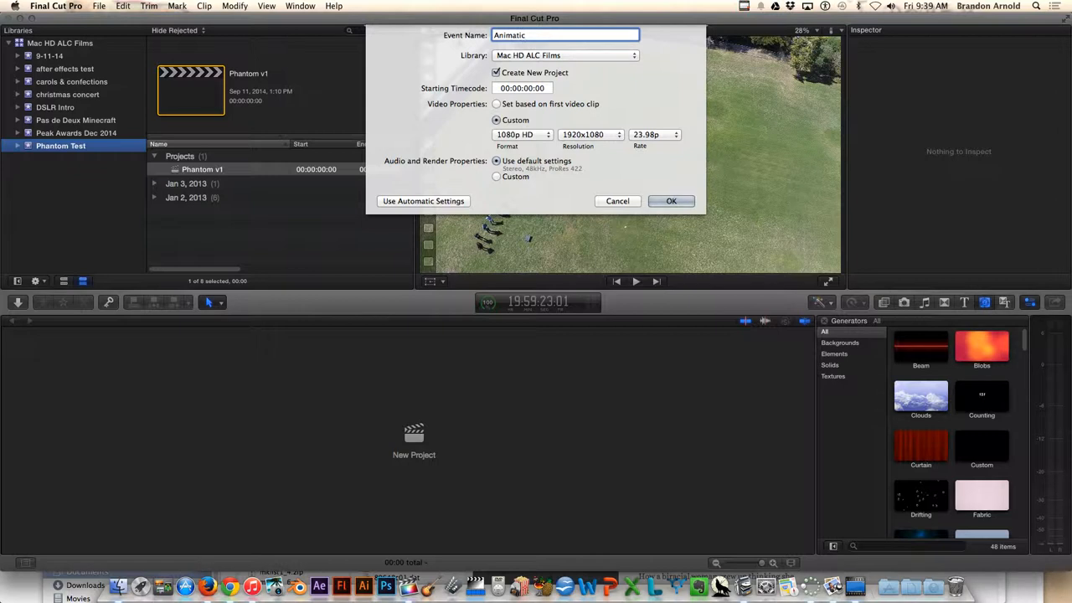
{"action": "left_click", "coordinate": [495, 104]}
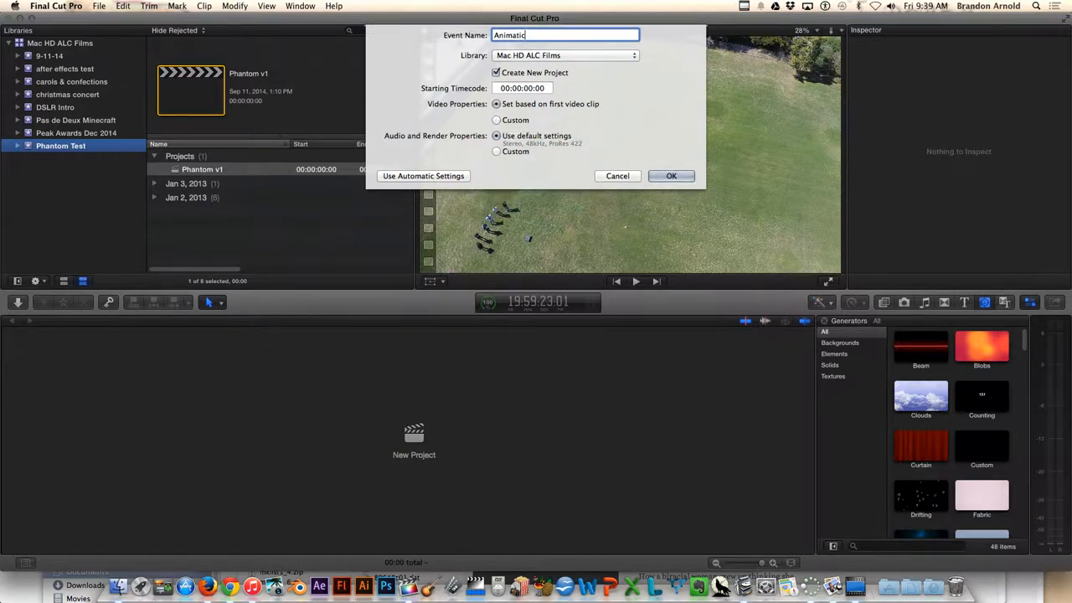
{"action": "key", "text": "Return"}
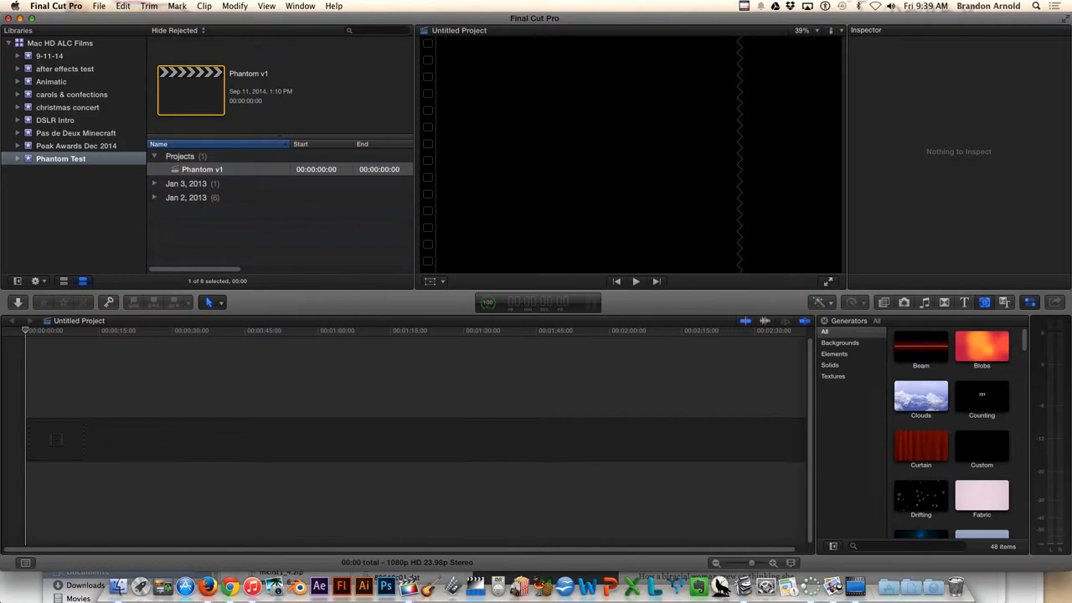
{"action": "left_click", "coordinate": [52, 81]}
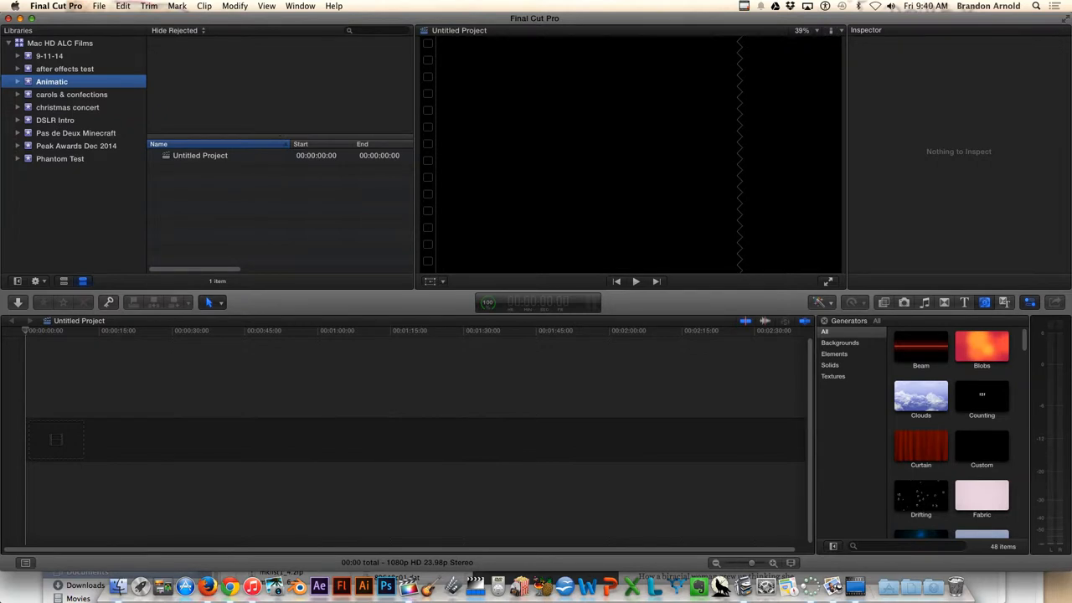
Start a media import, browse MacHD to the home folder's Desktop and select the Giraffe Storyboards folder.
{"action": "left_click", "coordinate": [99, 6]}
{"action": "mouse_move", "coordinate": [111, 75]}
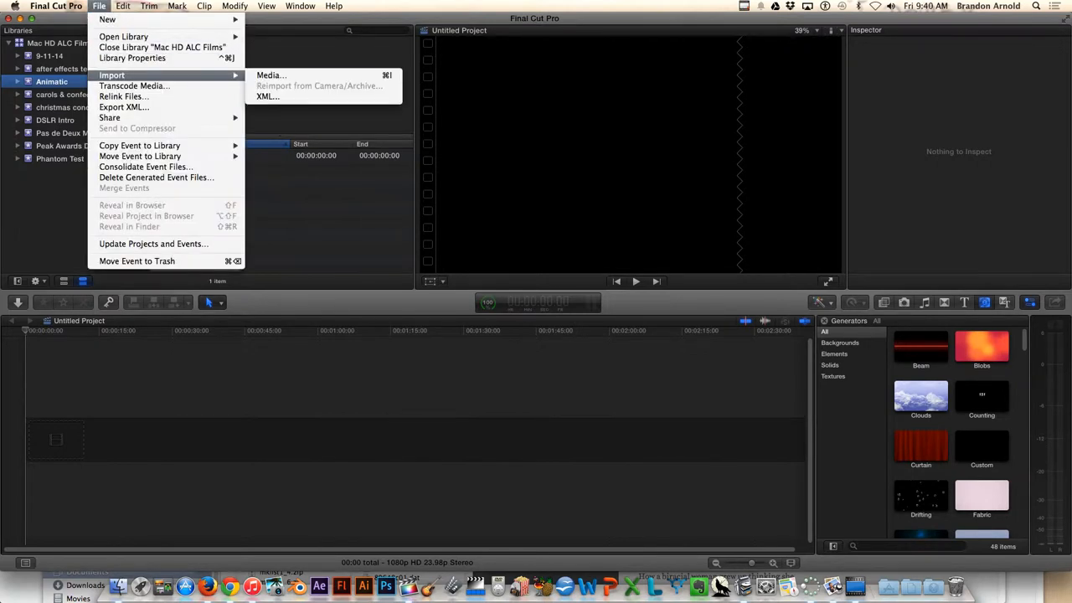
{"action": "left_click", "coordinate": [271, 76]}
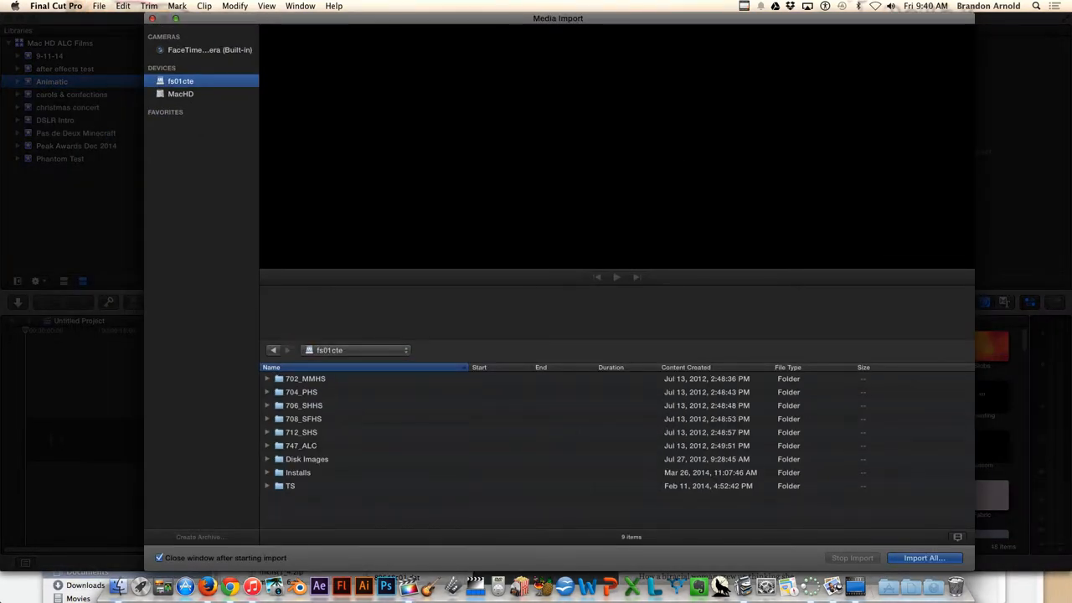
{"action": "left_click", "coordinate": [180, 94]}
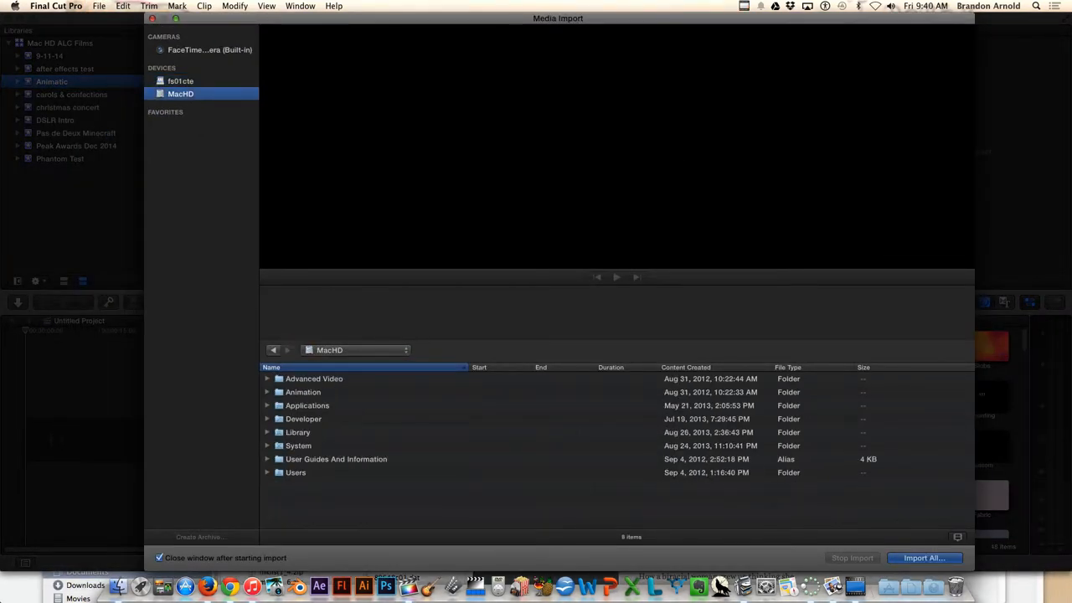
{"action": "double_click", "coordinate": [650, 273]}
{"action": "double_click", "coordinate": [657, 196]}
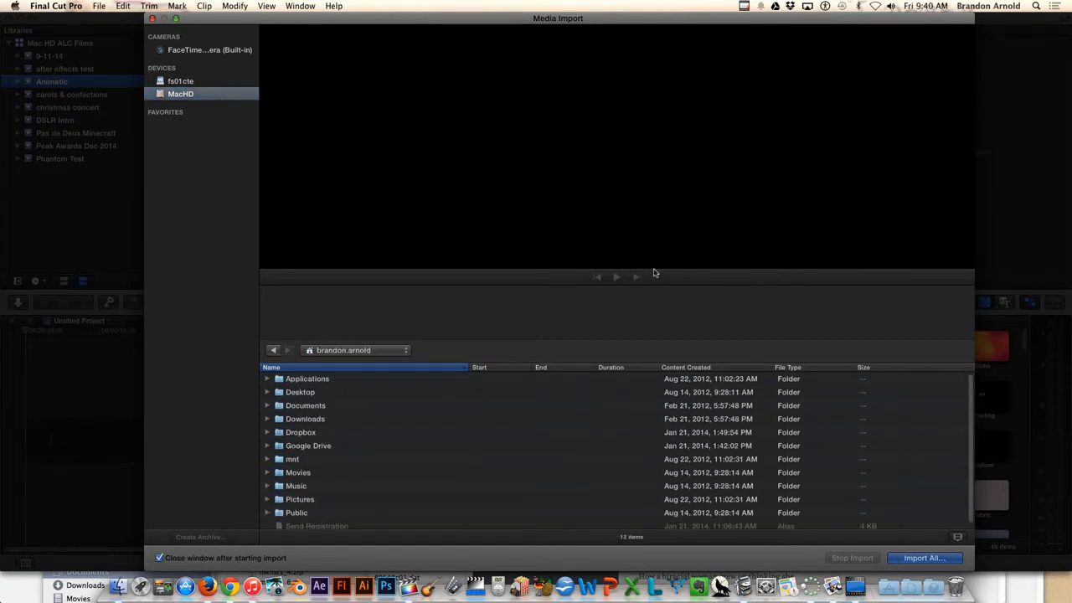
{"action": "left_click", "coordinate": [649, 189]}
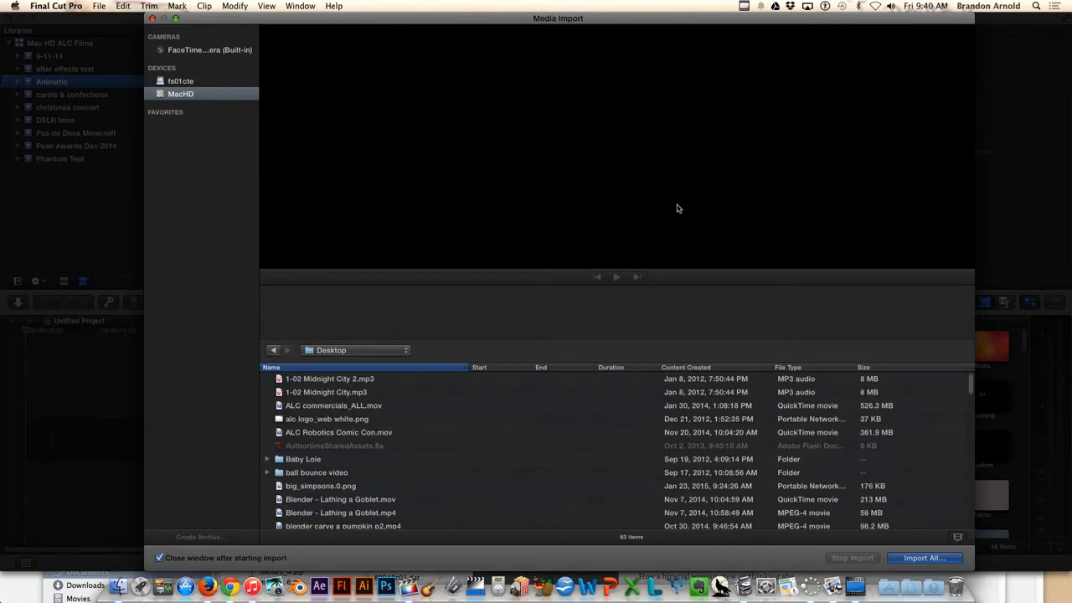
{"action": "scroll", "coordinate": [678, 208], "scroll_direction": "down", "scroll_amount": 10}
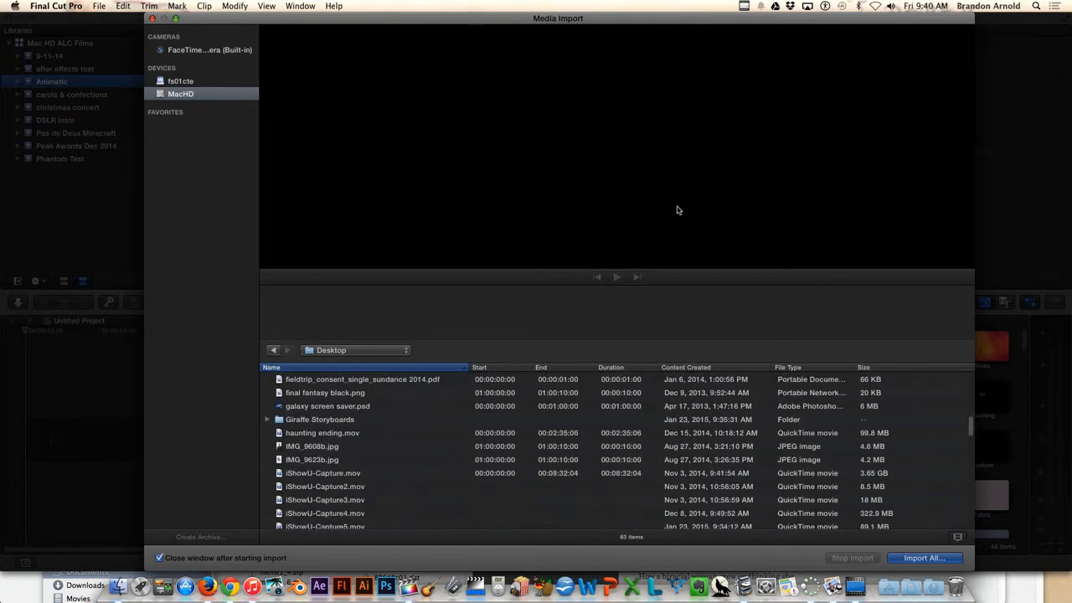
{"action": "scroll", "coordinate": [678, 210], "scroll_direction": "down", "scroll_amount": 2}
{"action": "left_click", "coordinate": [672, 194]}
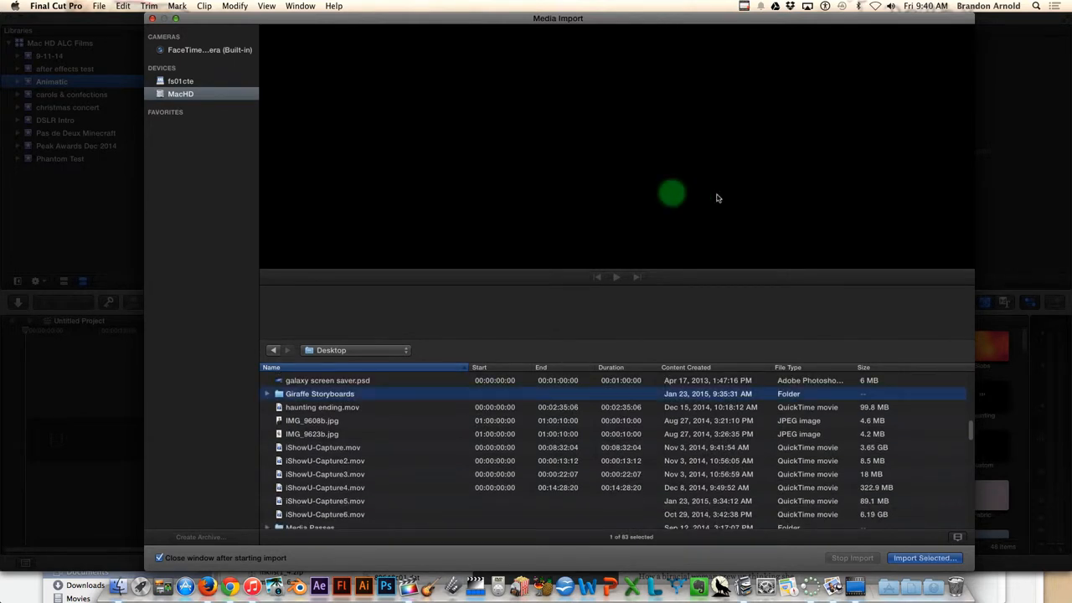
Import the selected folder into the existing Animatic event with its files copied to the library.
{"action": "left_click", "coordinate": [924, 558]}
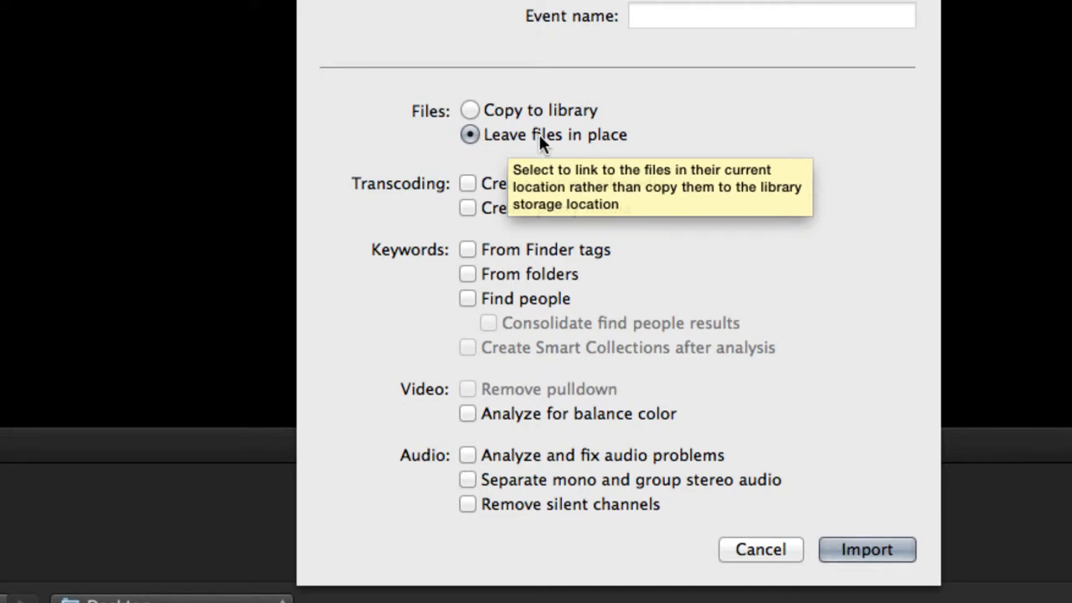
{"action": "left_click", "coordinate": [473, 109]}
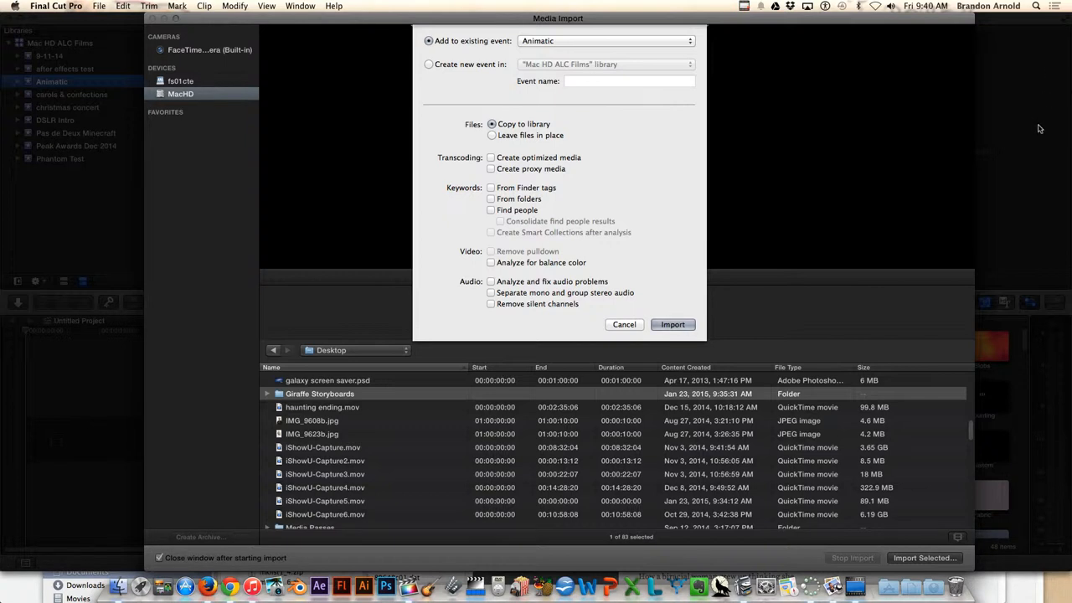
{"action": "key", "text": "Return"}
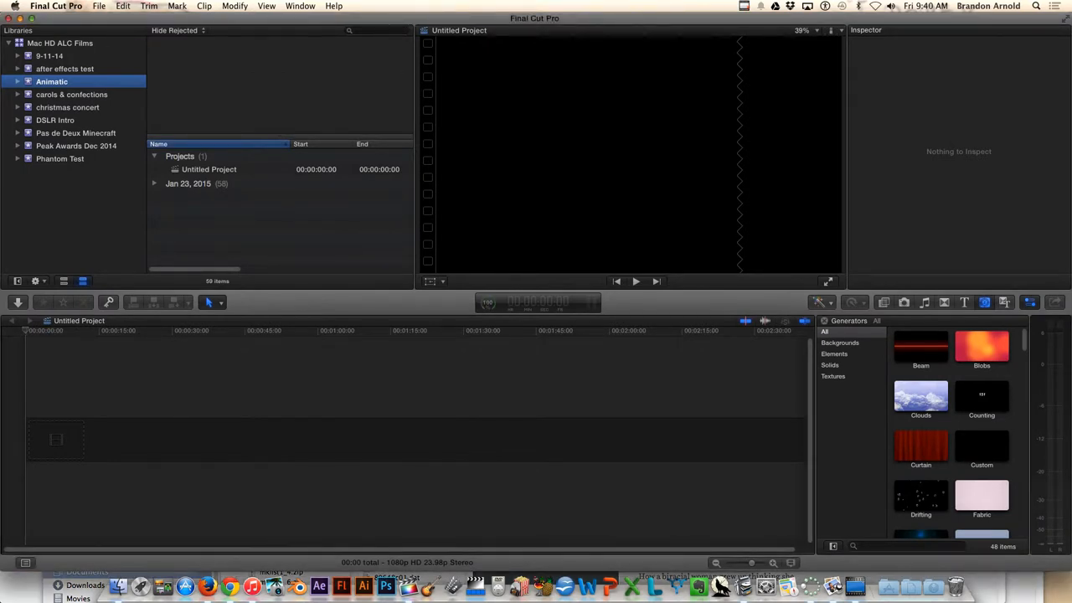
Append all imported storyboard images to the project timeline, accepting video properties of 1080p HD, 1920x1080 and 23.98p.
{"action": "scroll", "coordinate": [279, 207], "scroll_direction": "down", "scroll_amount": 1}
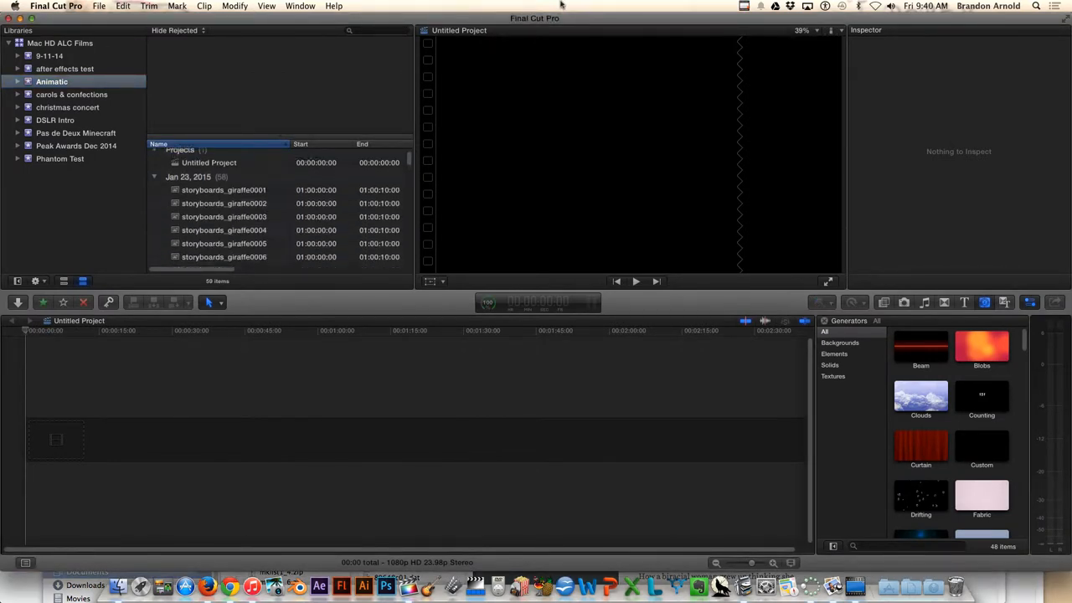
{"action": "left_click", "coordinate": [224, 182]}
{"action": "scroll", "coordinate": [279, 208], "scroll_direction": "down", "scroll_amount": 5}
{"action": "key", "text": "super+4"}
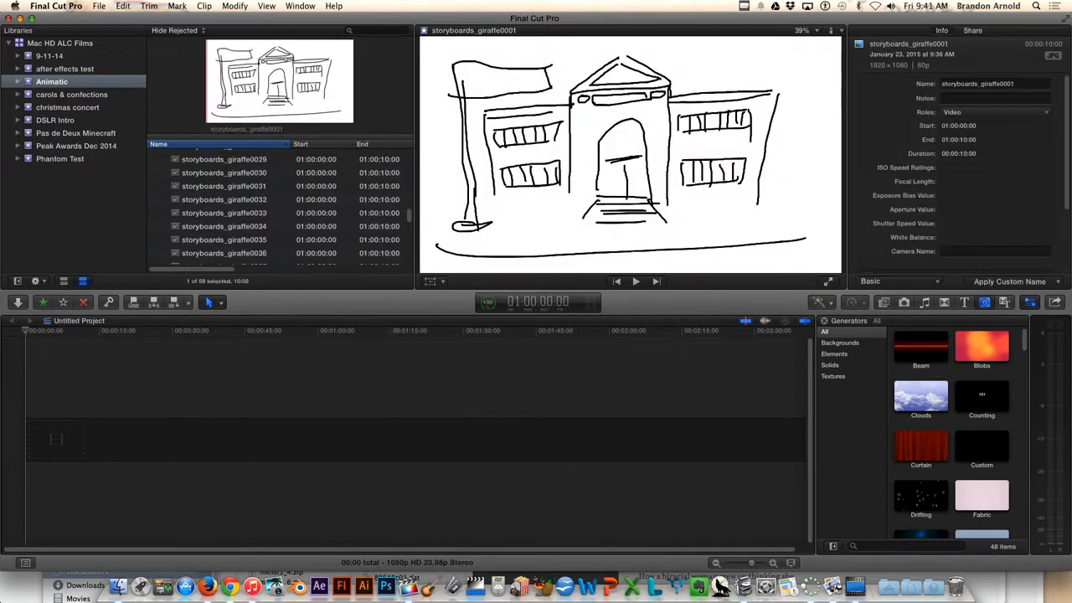
{"action": "scroll", "coordinate": [279, 208], "scroll_direction": "down", "scroll_amount": 12}
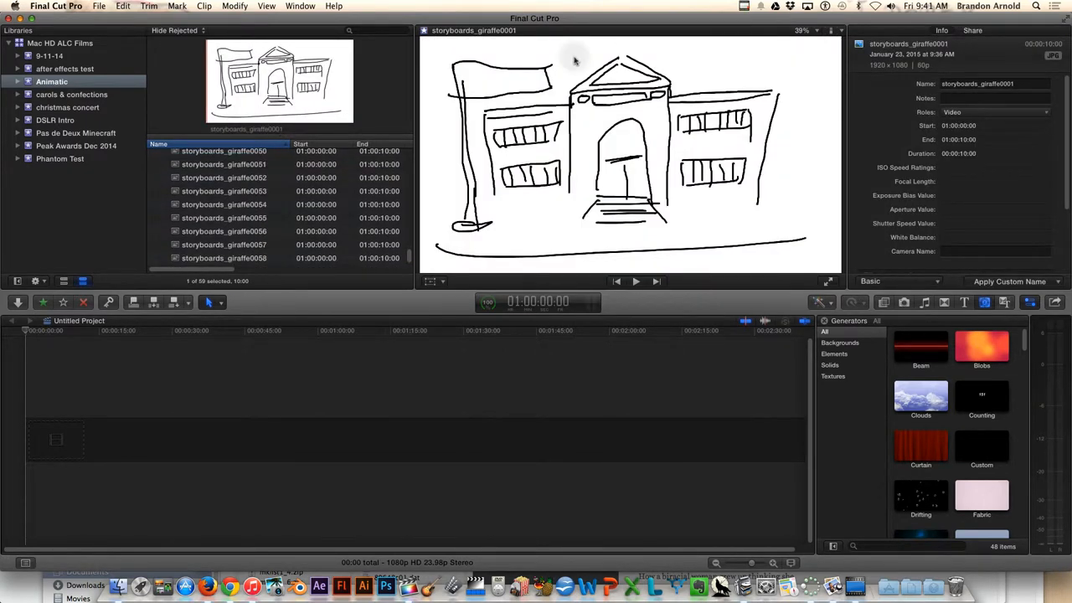
{"action": "key", "text": "super+a"}
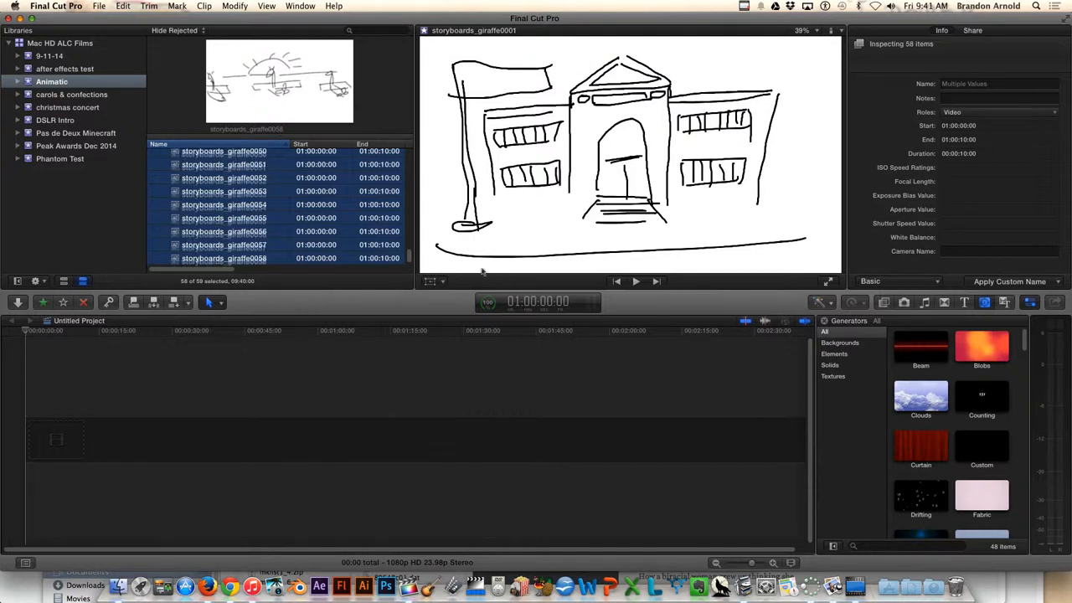
{"action": "key", "text": "e"}
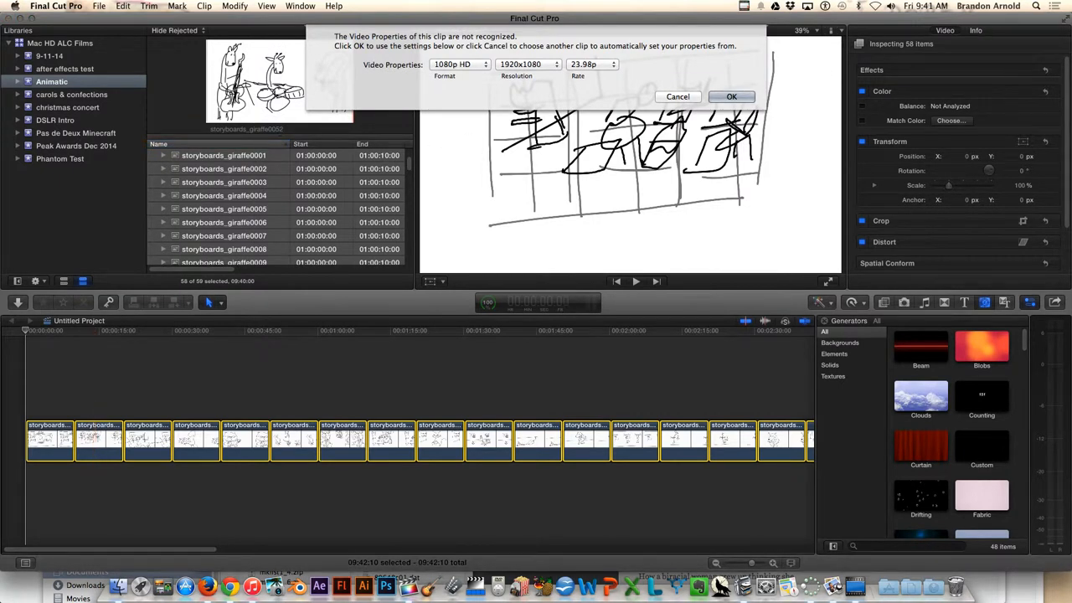
{"action": "key", "text": "Return"}
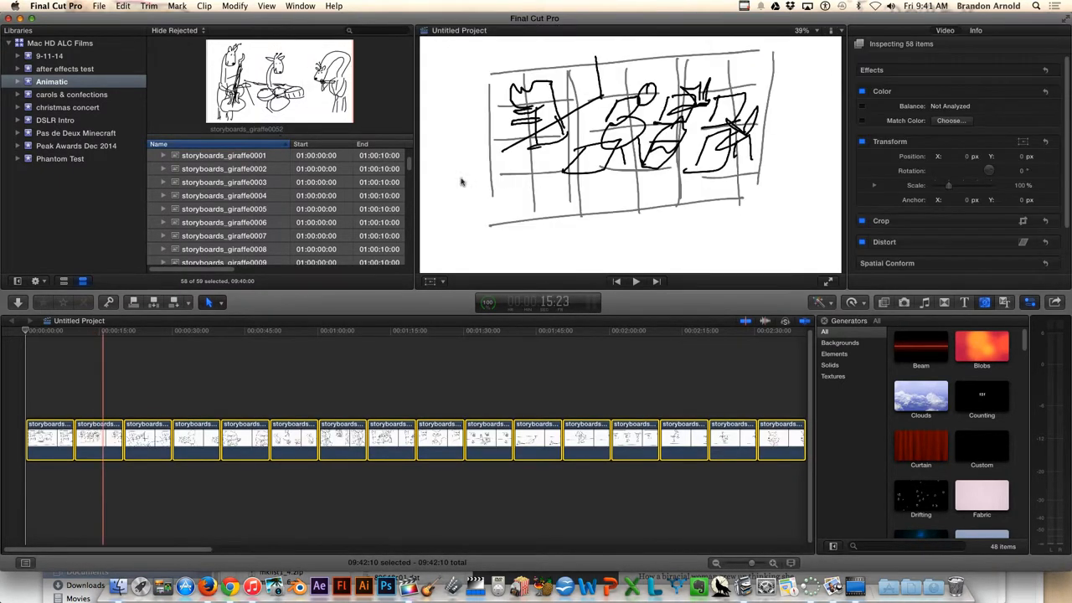
Play the opening of the storyboard sequence and examine its full length and individual clips on the timeline.
{"action": "key", "text": "space"}
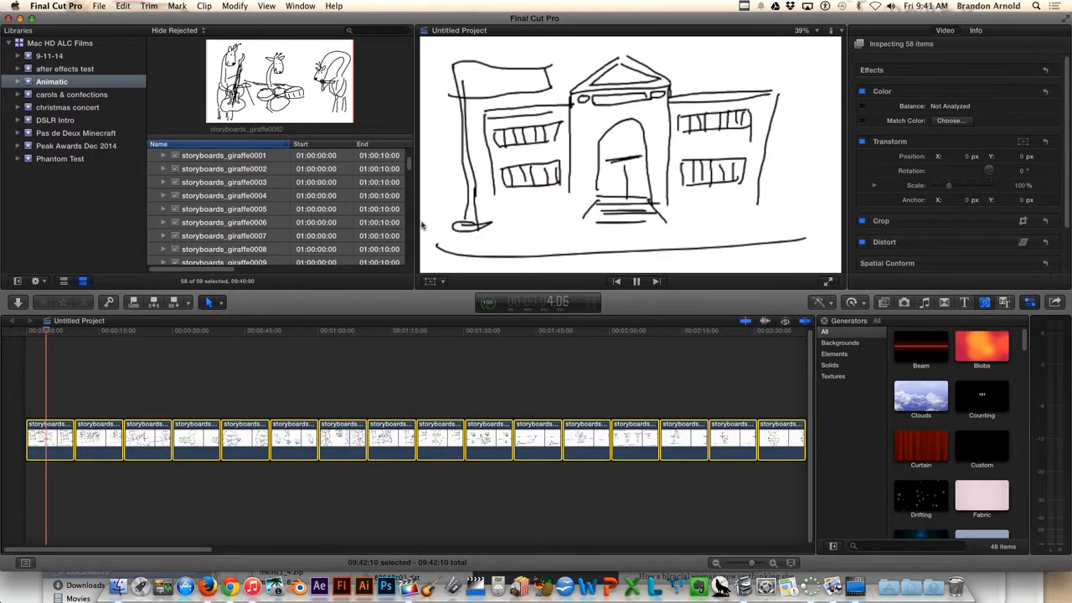
{"action": "key", "text": "space"}
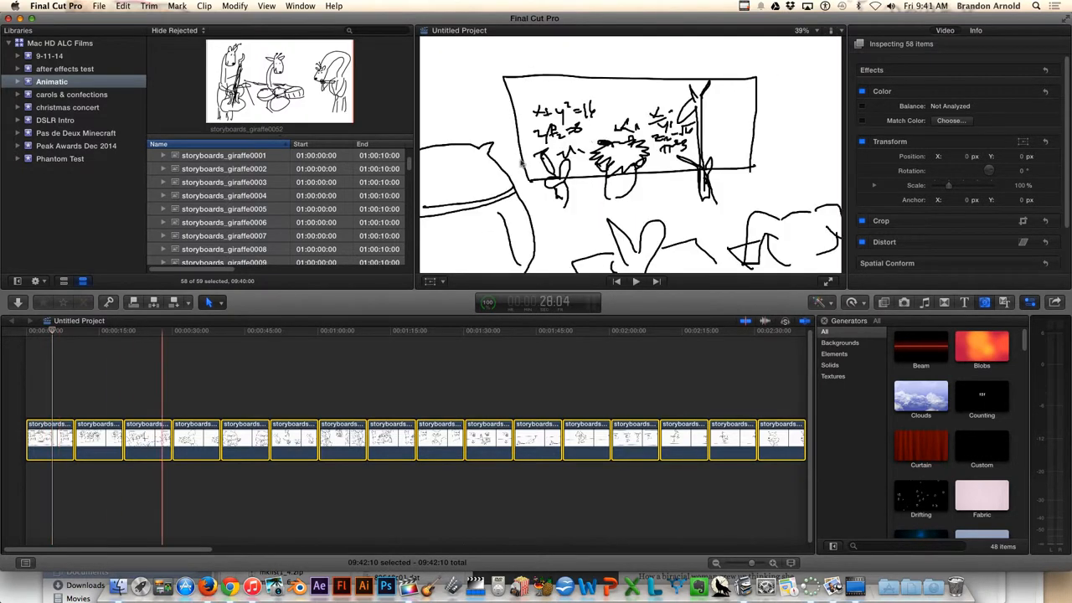
{"action": "left_click", "coordinate": [412, 183]}
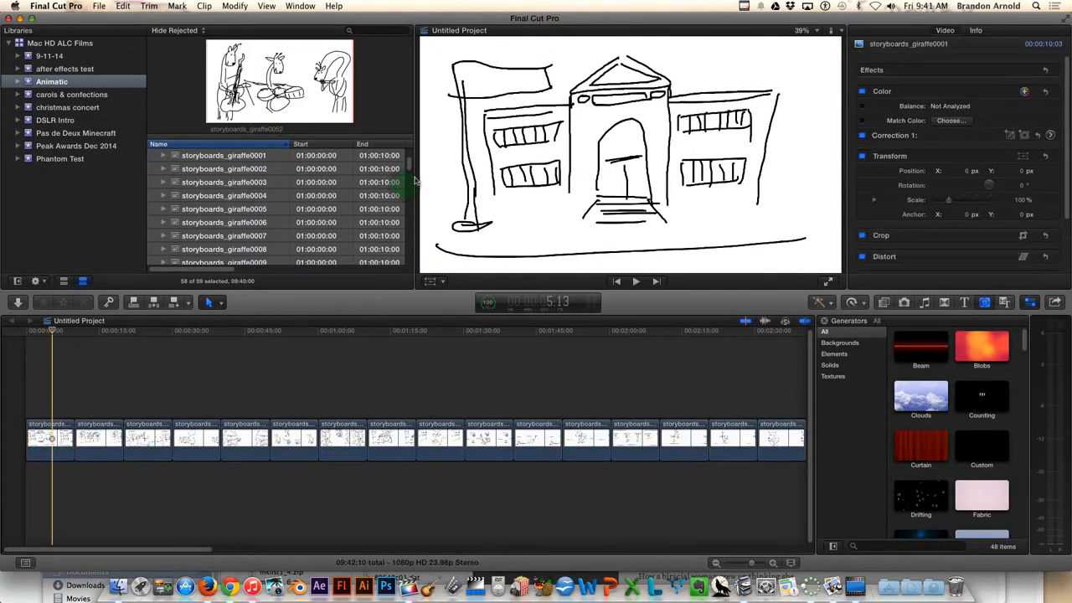
{"action": "key", "text": "super+minus"}
{"action": "key", "text": "super+minus"}
{"action": "key", "text": "super+minus"}
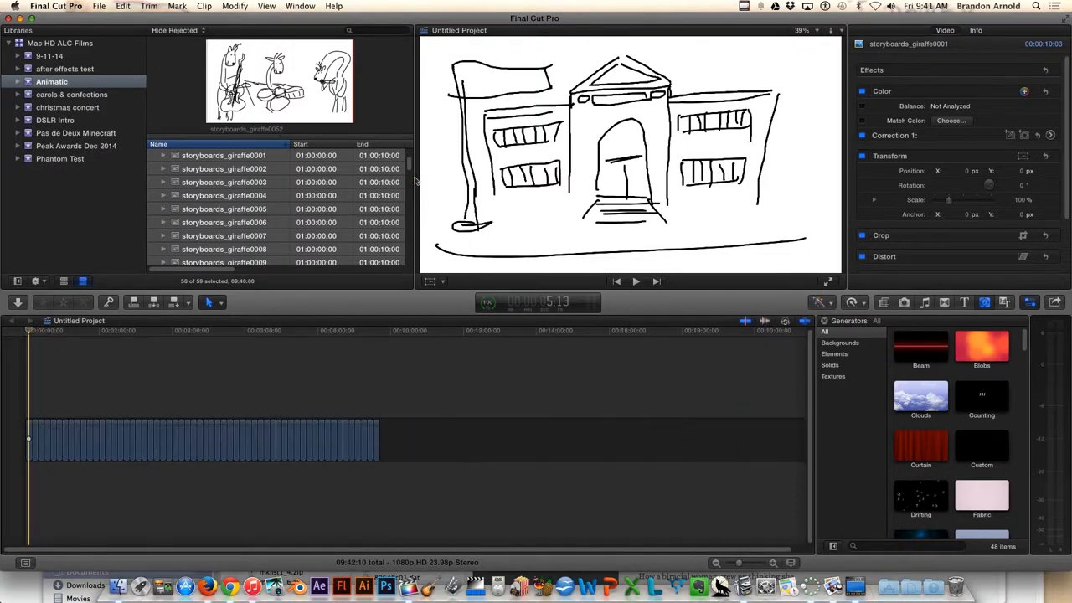
{"action": "key", "text": "l"}
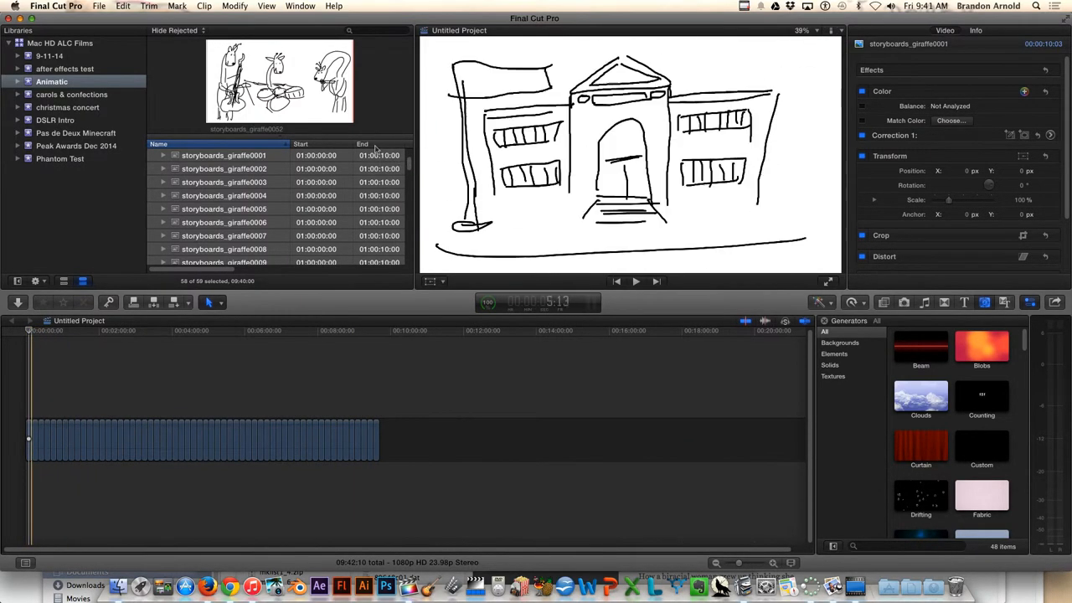
{"action": "key", "text": "l"}
{"action": "key", "text": "super+equal"}
{"action": "key", "text": "super+equal"}
{"action": "key", "text": "super+equal"}
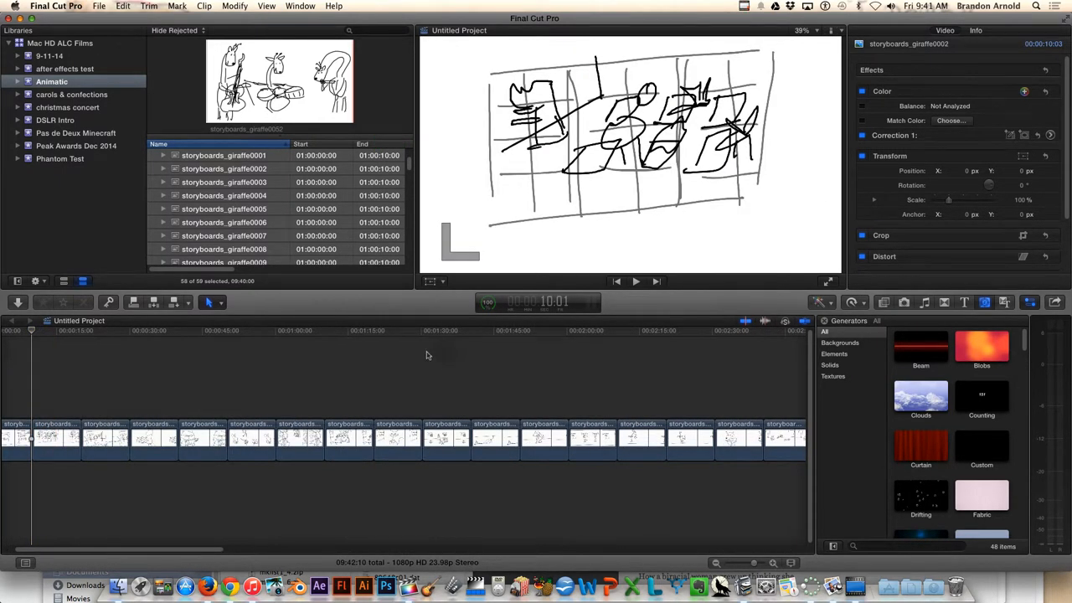
Trim the end of the first storyboard clip to about 2 seconds, playing it from the start to judge its timing.
{"action": "left_click_drag", "start_coordinate": [93, 549], "coordinate": [74, 550]}
{"action": "left_click_drag", "start_coordinate": [75, 444], "coordinate": [44, 444]}
{"action": "left_click_drag", "start_coordinate": [38, 329], "coordinate": [26, 329]}
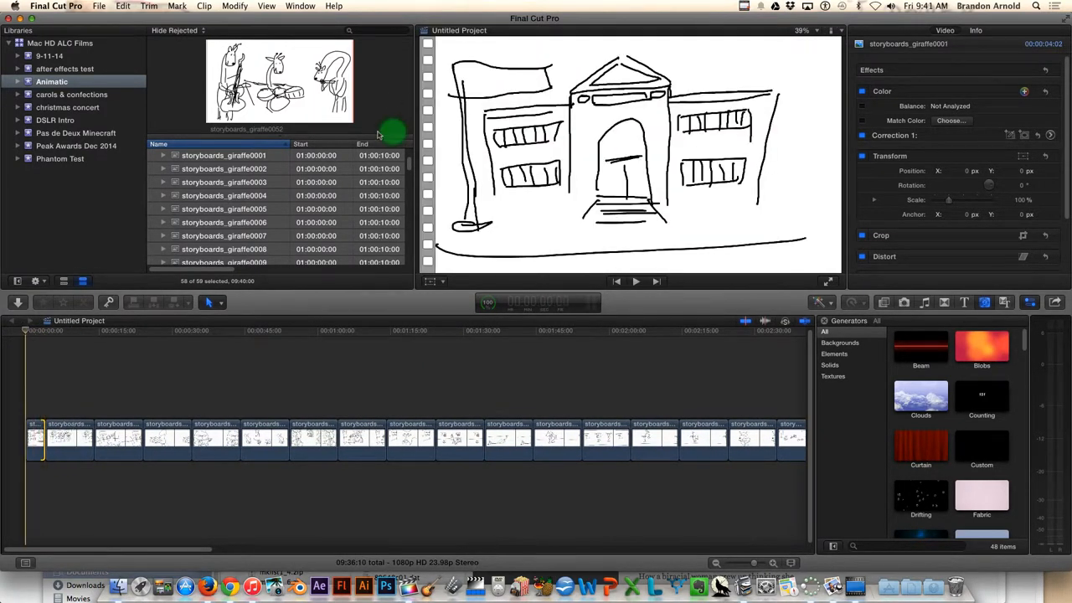
{"action": "key", "text": "space"}
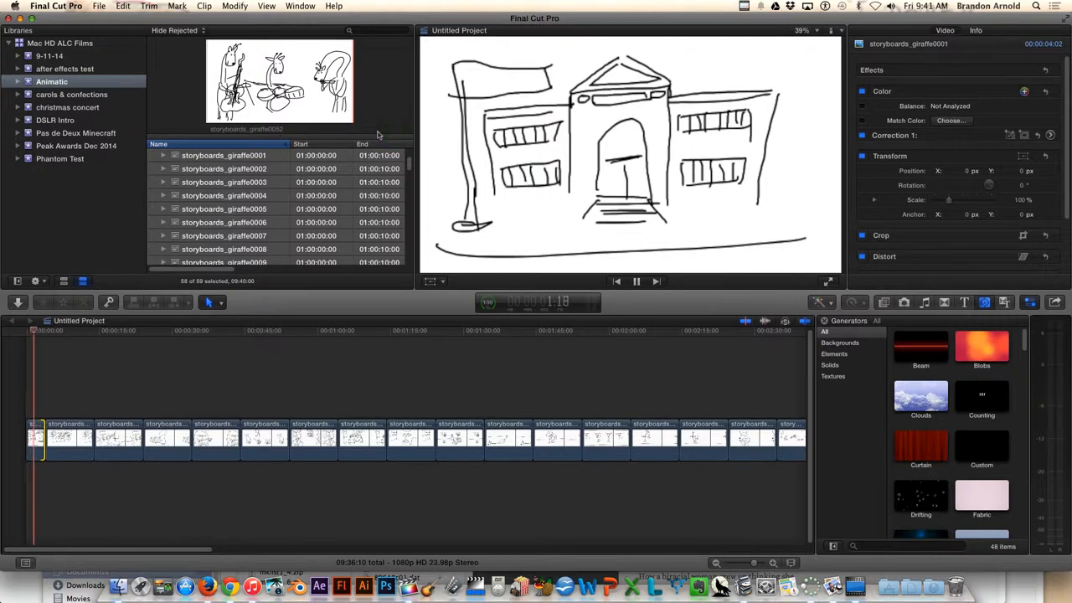
{"action": "key", "text": "space"}
{"action": "left_click_drag", "start_coordinate": [44, 440], "coordinate": [35, 440]}
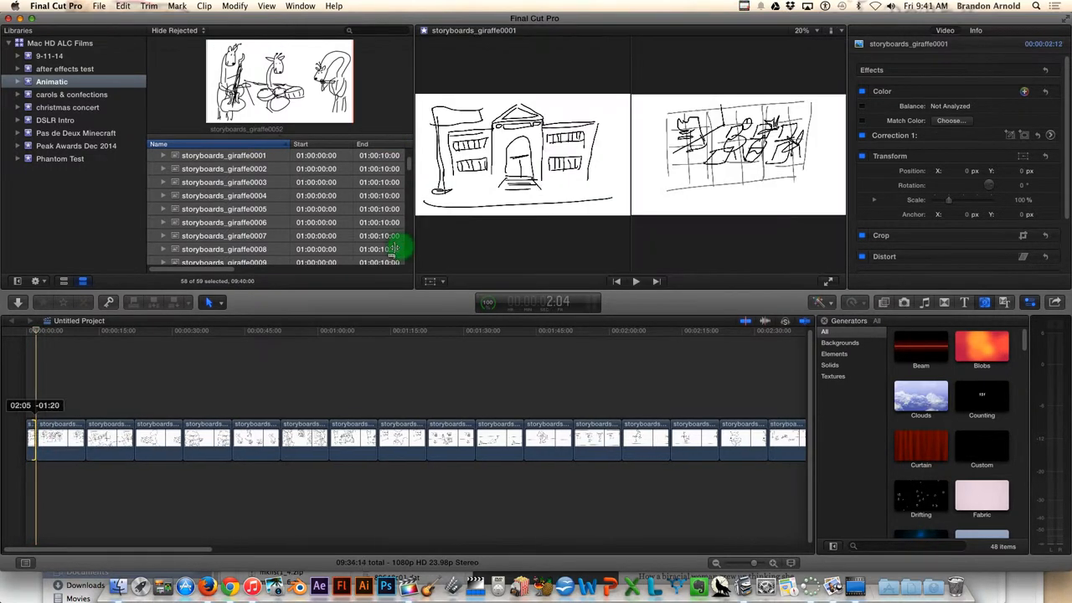
Play the sequence from the beginning and shorten the second and third storyboard clips to suit the pacing.
{"action": "key", "text": "Home"}
{"action": "left_click", "coordinate": [382, 134]}
{"action": "key", "text": "space"}
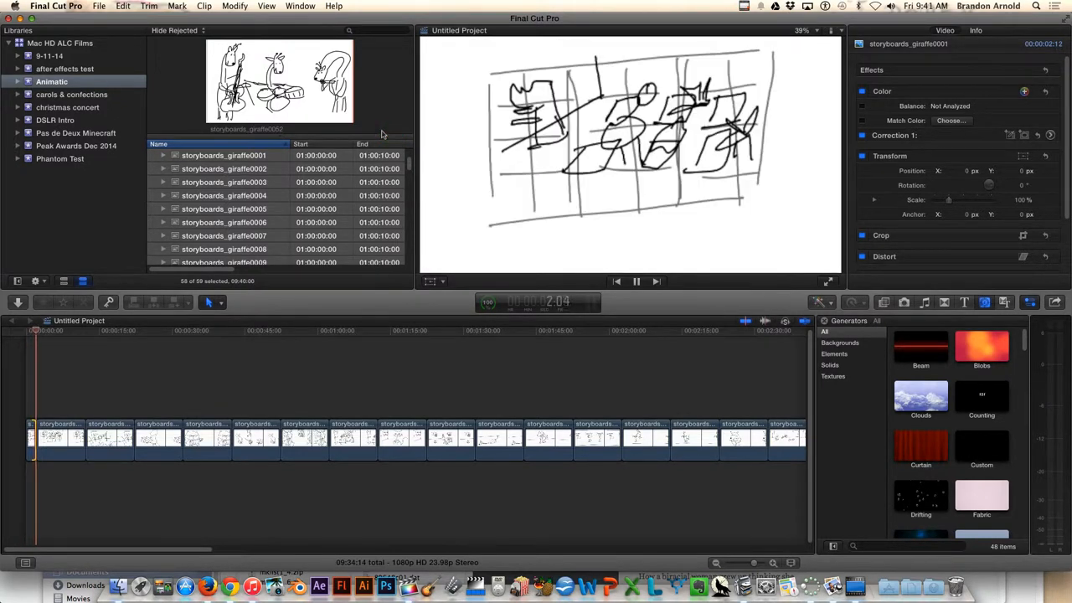
{"action": "key", "text": "space"}
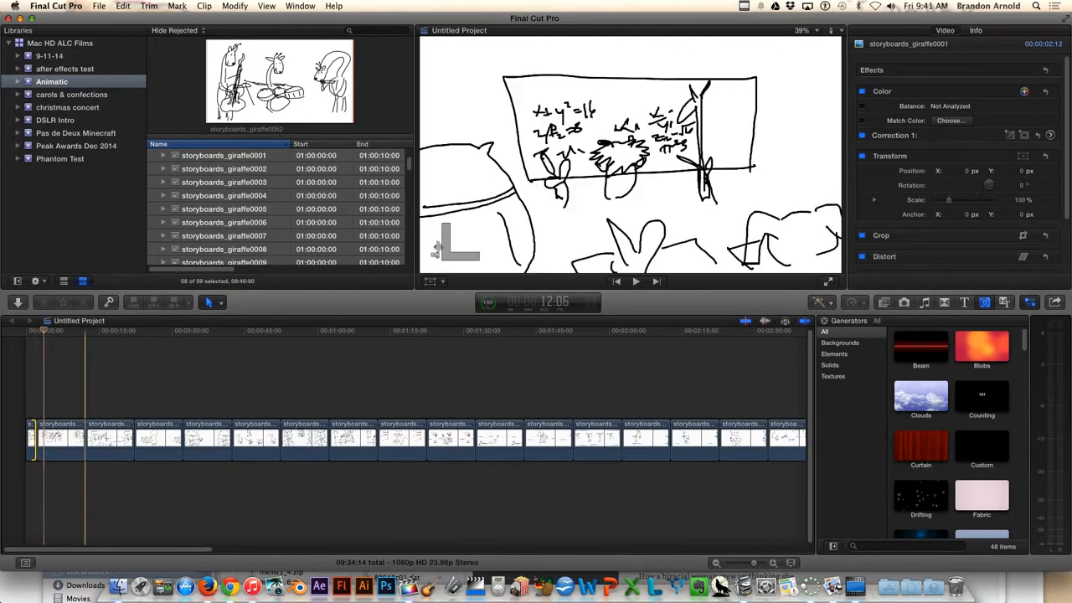
{"action": "left_click_drag", "start_coordinate": [85, 440], "coordinate": [55, 440]}
{"action": "key", "text": "space"}
{"action": "key", "text": "space"}
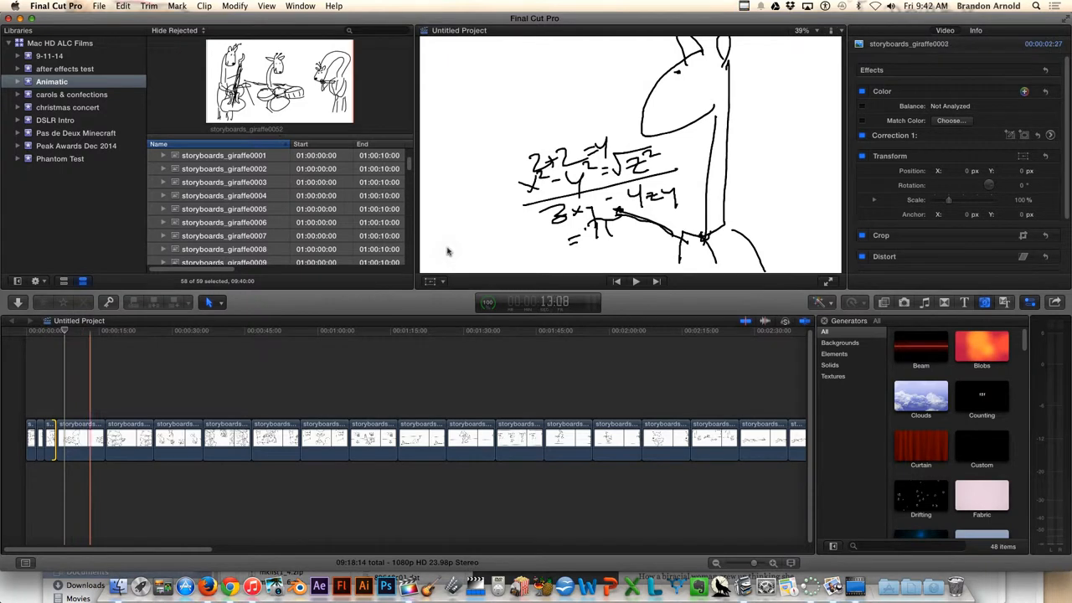
Play on through the fourth and fifth storyboard clips and trim each clip's end back to the stopped playhead.
{"action": "key", "text": "space"}
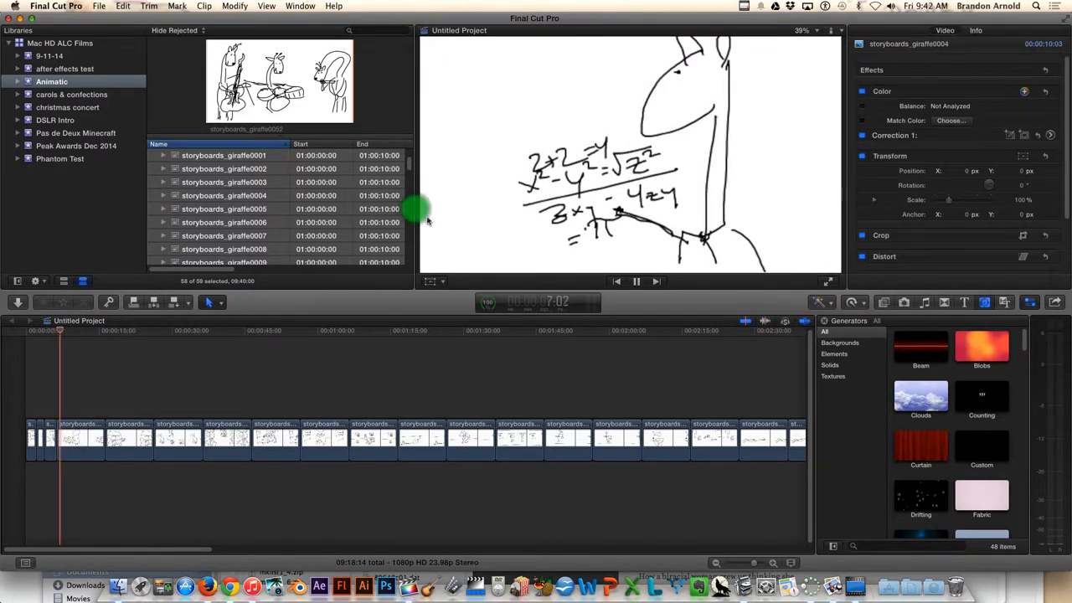
{"action": "key", "text": "space"}
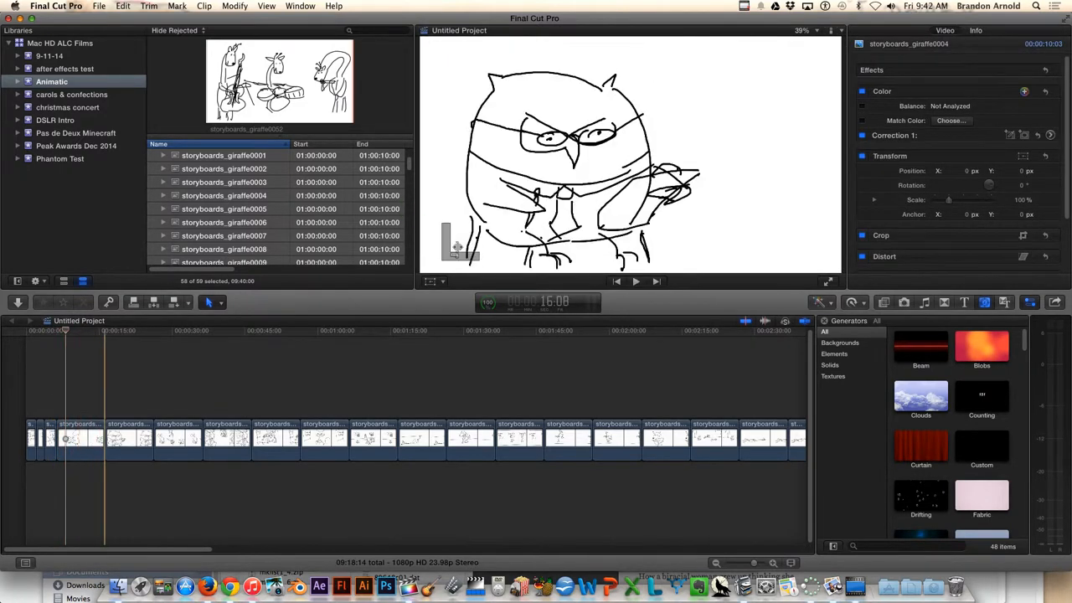
{"action": "left_click_drag", "start_coordinate": [105, 438], "coordinate": [67, 438]}
{"action": "left_click", "coordinate": [67, 390]}
{"action": "key", "text": "space"}
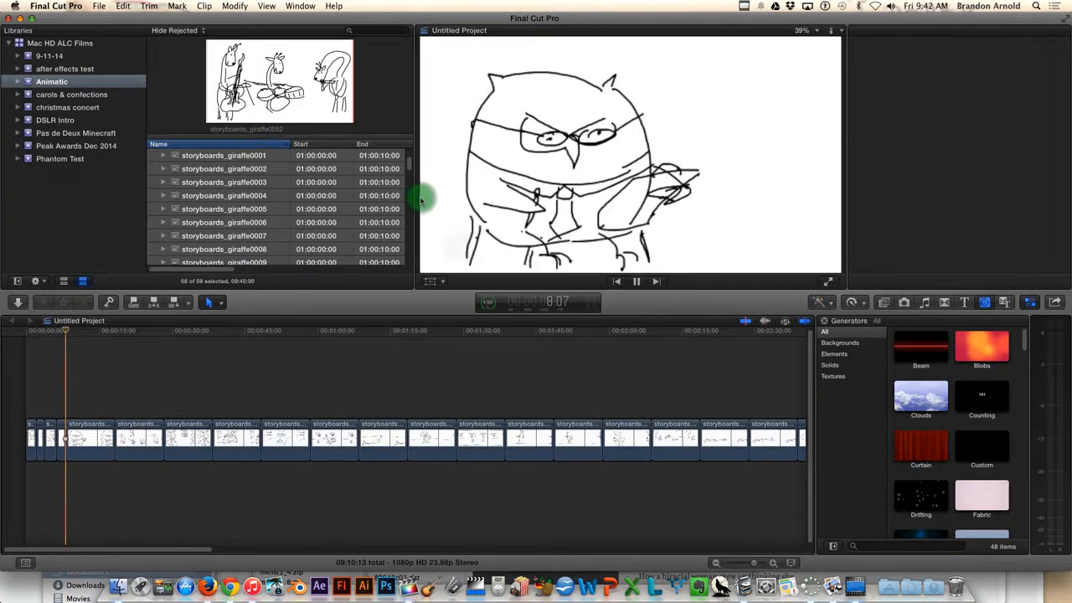
{"action": "key", "text": "space"}
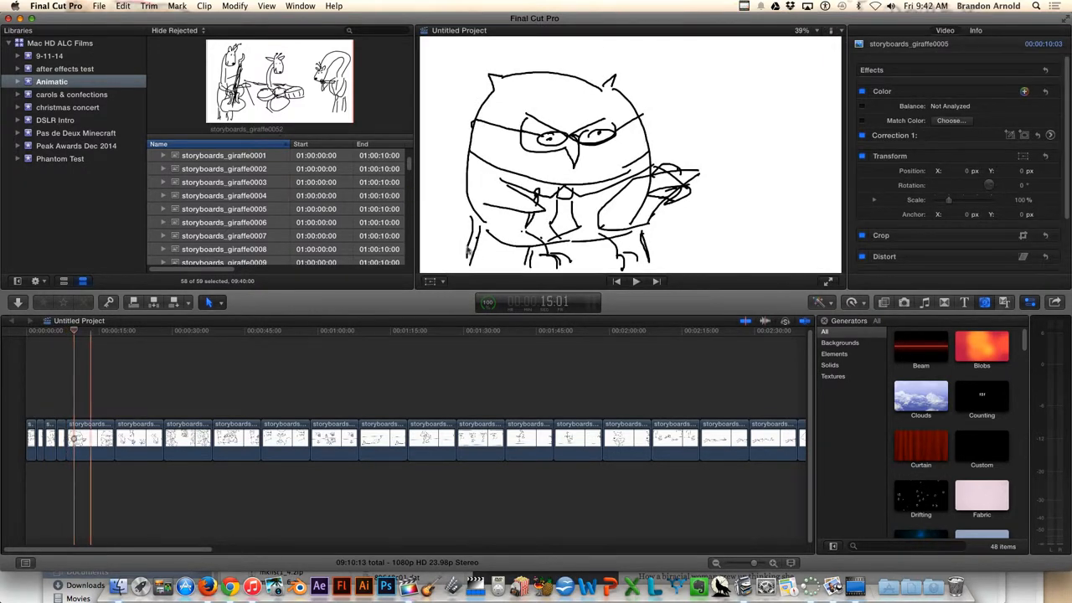
{"action": "left_click_drag", "start_coordinate": [115, 438], "coordinate": [74, 438]}
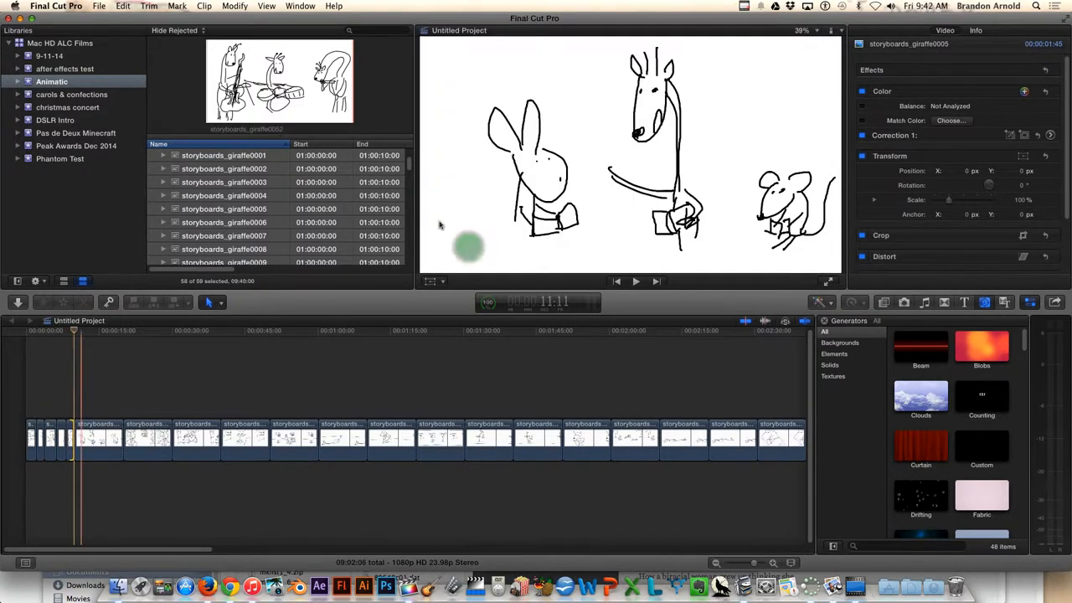
Select all storyboard clips after the fifth and set their duration to 2 seconds each.
{"action": "left_click_drag", "start_coordinate": [99, 374], "coordinate": [409, 500]}
{"action": "scroll", "coordinate": [717, 354], "scroll_direction": "left", "scroll_amount": 10}
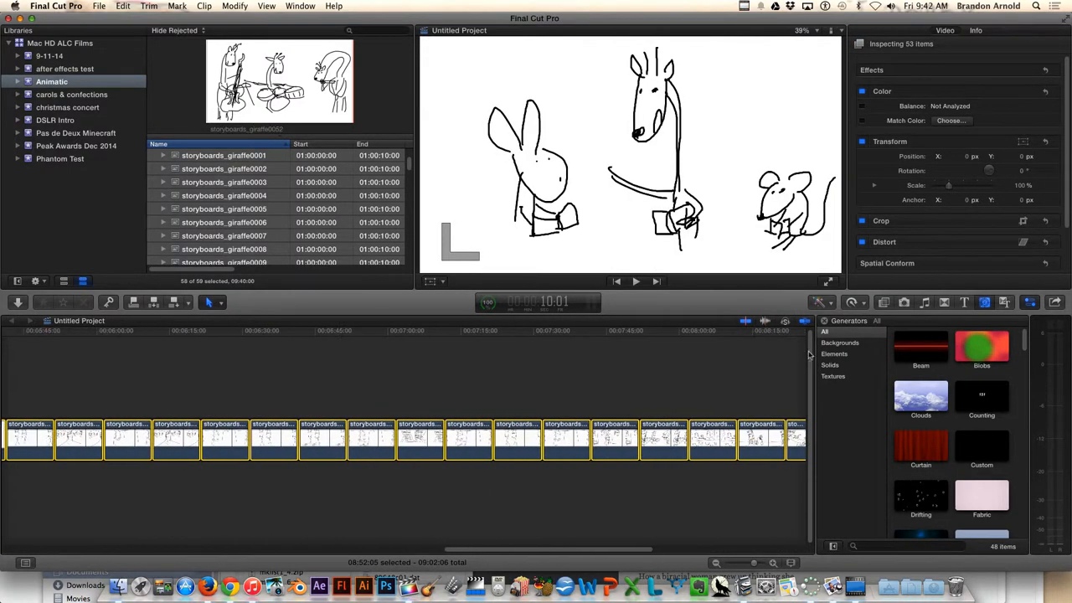
{"action": "scroll", "coordinate": [668, 359], "scroll_direction": "left", "scroll_amount": 10}
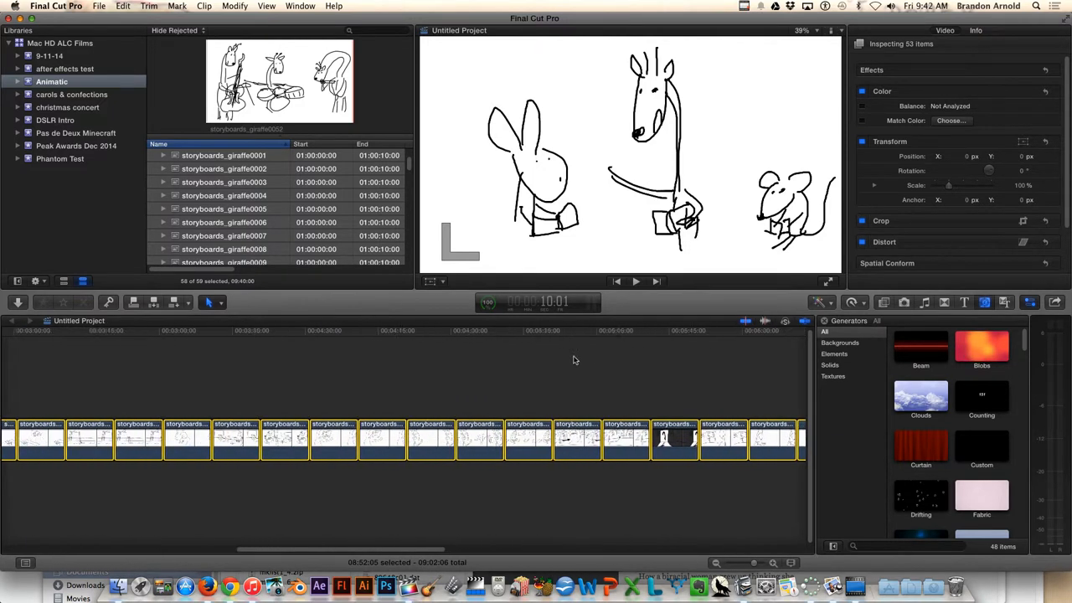
{"action": "scroll", "coordinate": [468, 358], "scroll_direction": "left", "scroll_amount": 5}
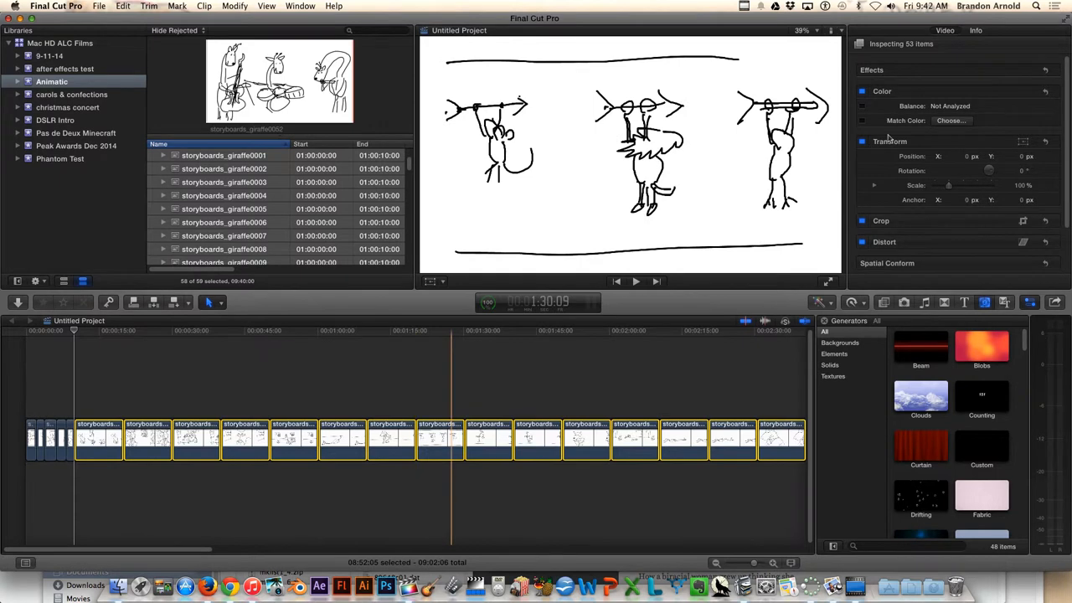
{"action": "right_click", "coordinate": [95, 421]}
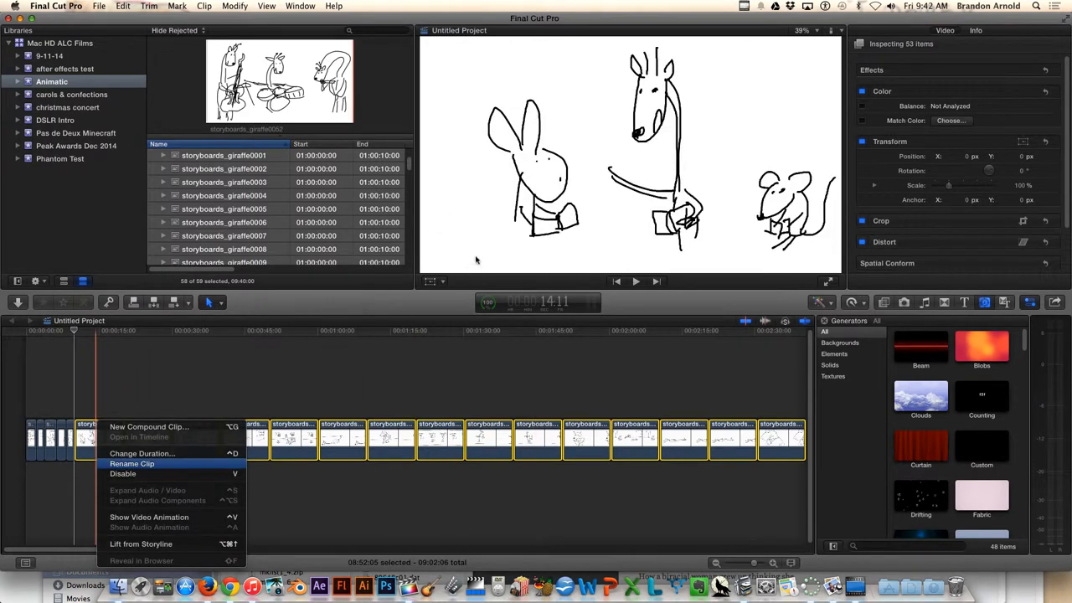
{"action": "left_click", "coordinate": [475, 255]}
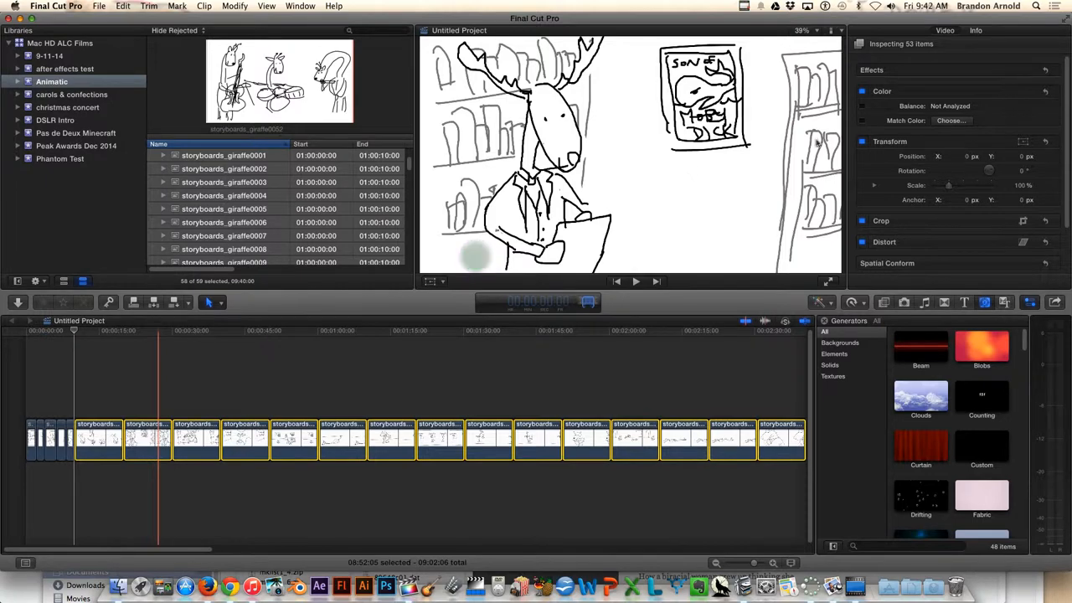
{"action": "key", "text": "l"}
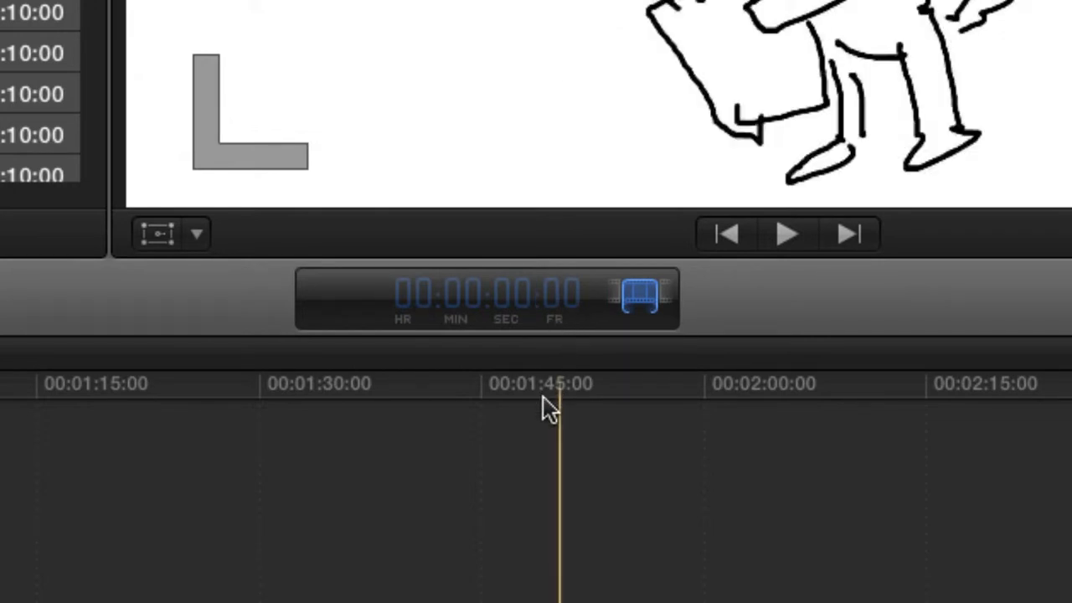
{"action": "type", "text": "200"}
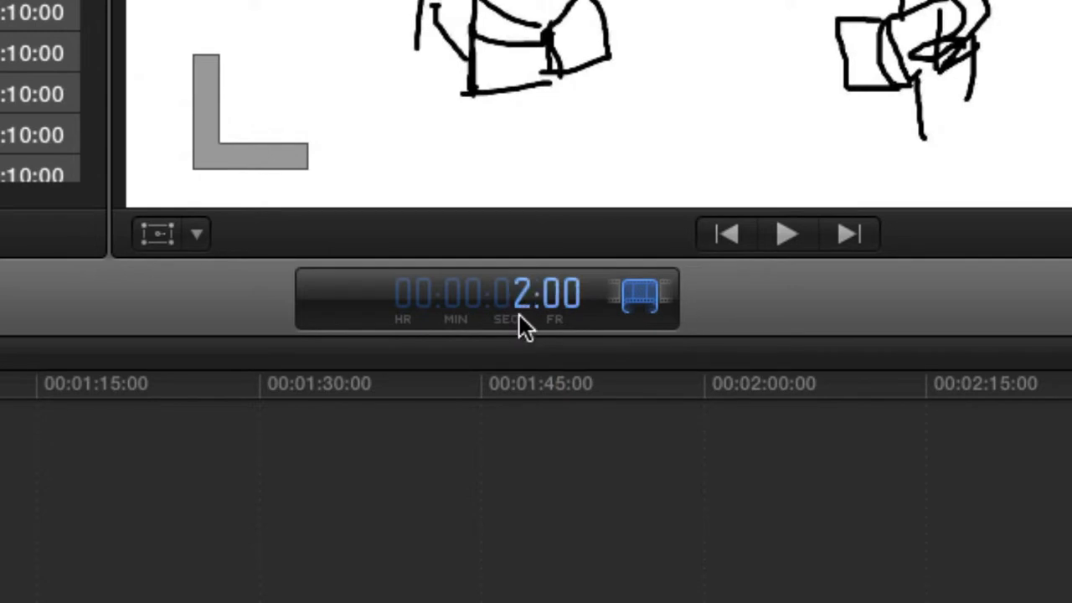
{"action": "key", "text": "Return"}
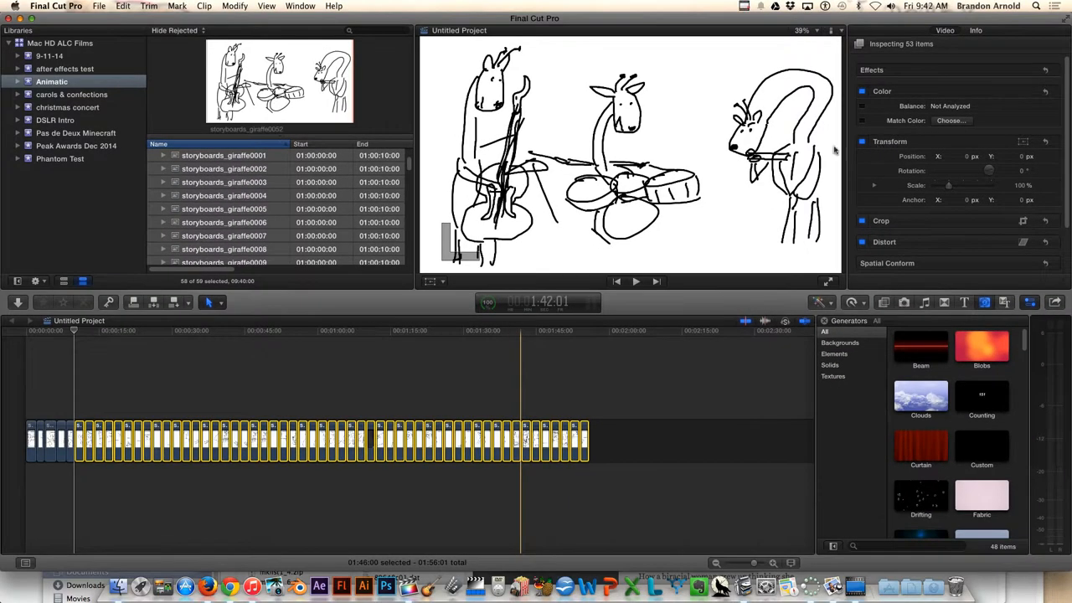
Play the retimed storyboard clips to check how the 2-second pacing works.
{"action": "key", "text": "space"}
{"action": "left_click", "coordinate": [428, 165]}
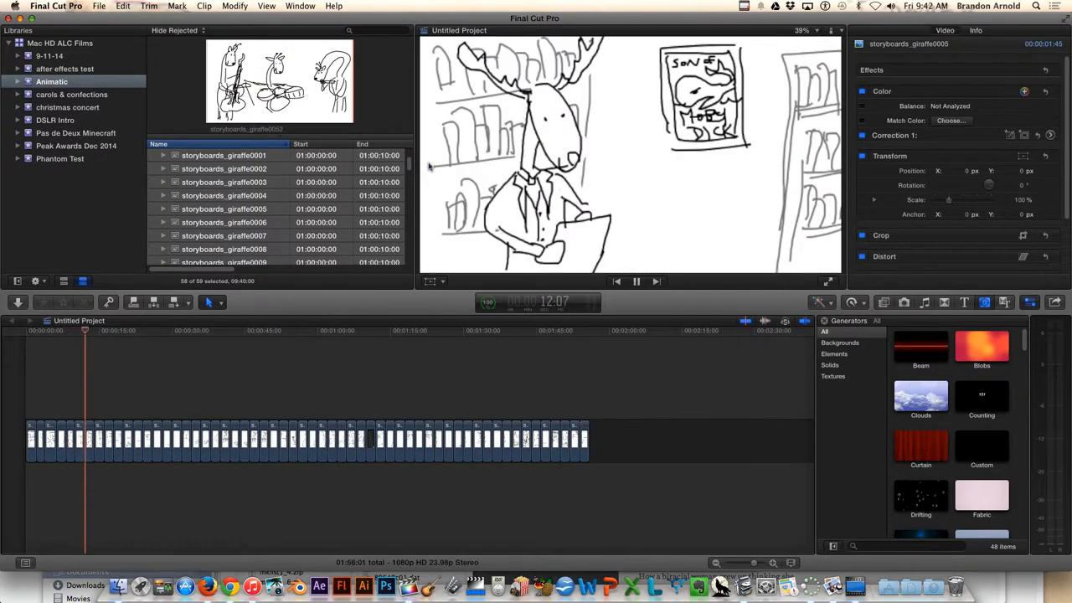
{"action": "key", "text": "space"}
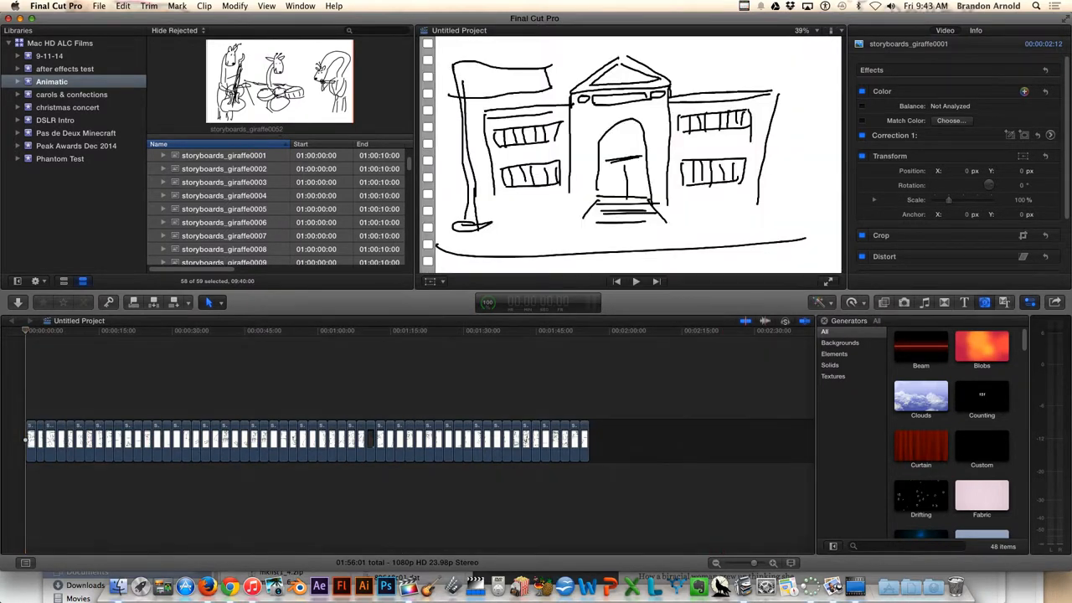
Switch to the Giraffe Storyboards window in Finder and search This Mac for file names matching "bus".
{"action": "left_click_drag", "start_coordinate": [1069, 251], "coordinate": [1009, 251]}
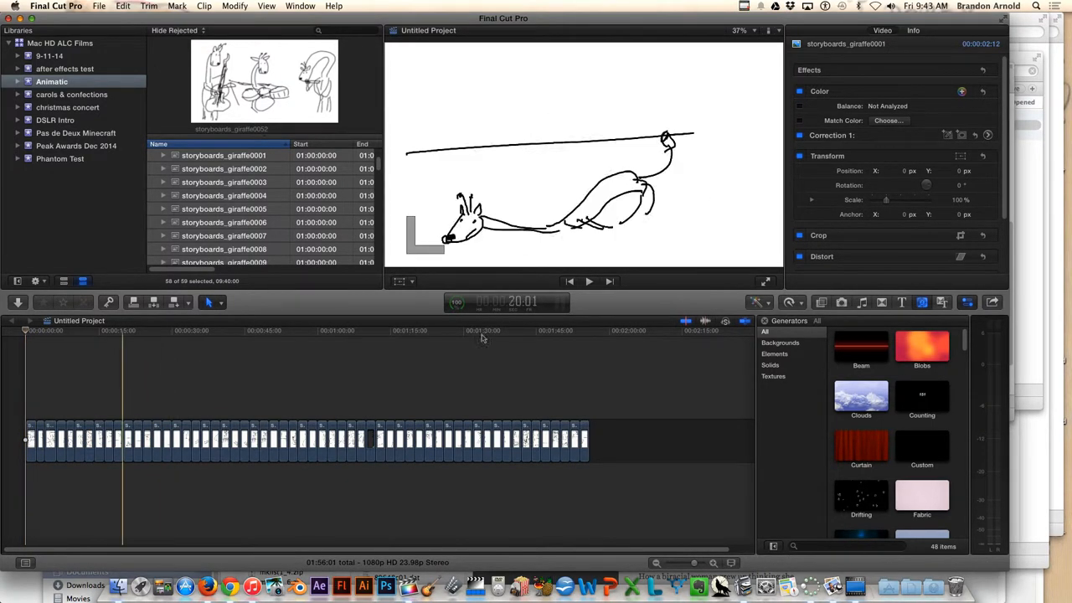
{"action": "left_click", "coordinate": [477, 385]}
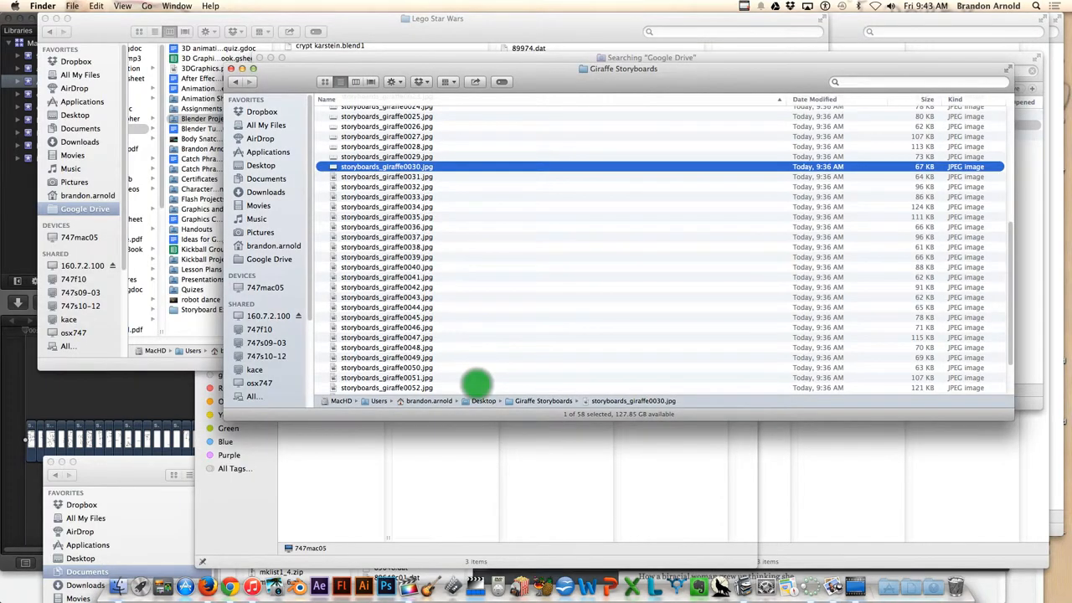
{"action": "left_click_drag", "start_coordinate": [623, 69], "coordinate": [634, 59]}
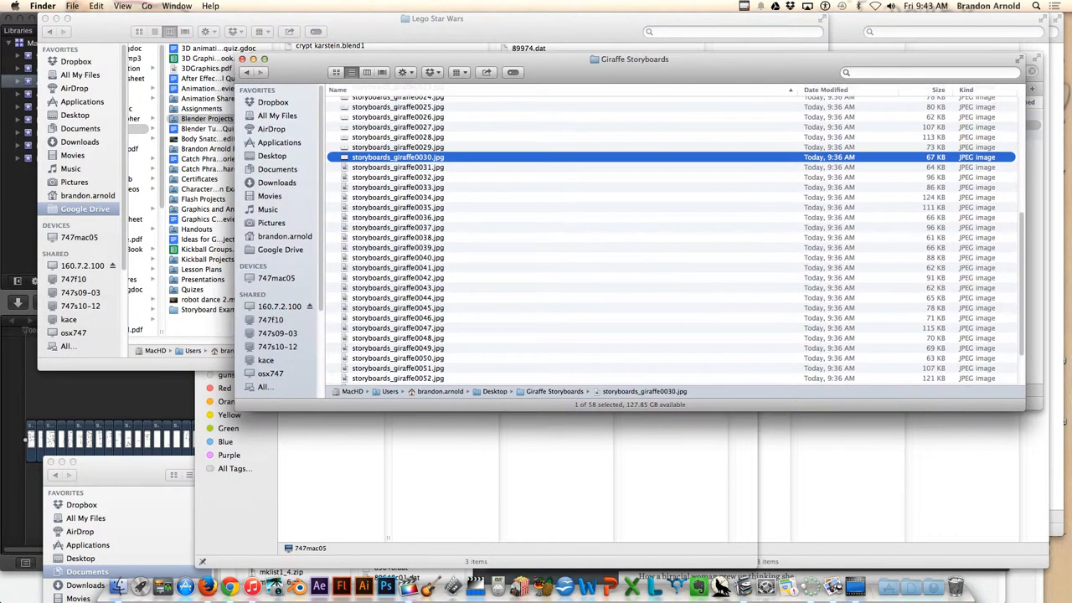
{"action": "left_click", "coordinate": [851, 72]}
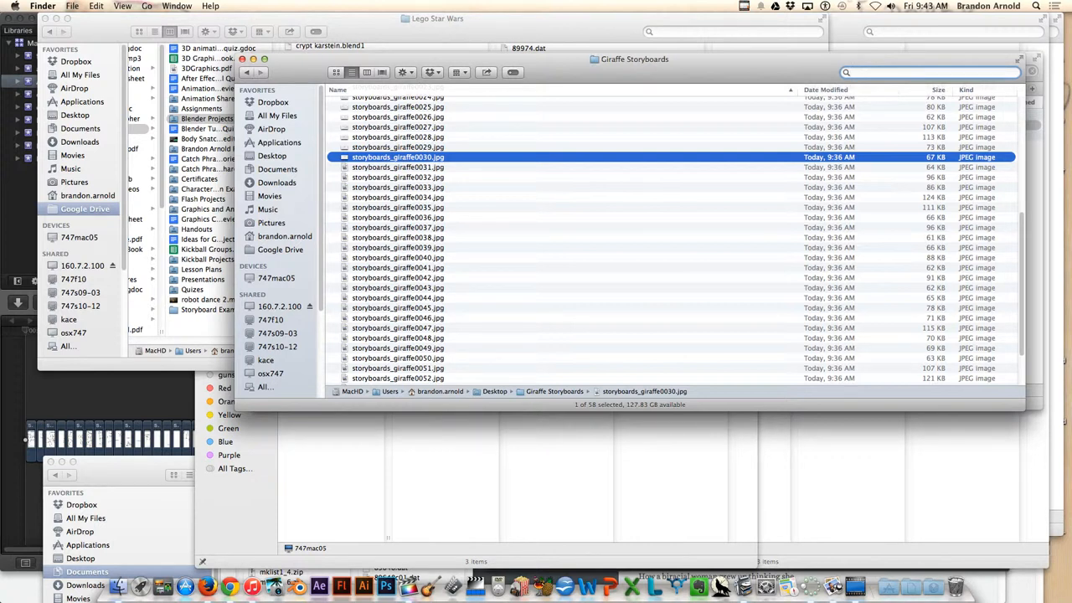
{"action": "type", "text": "bus"}
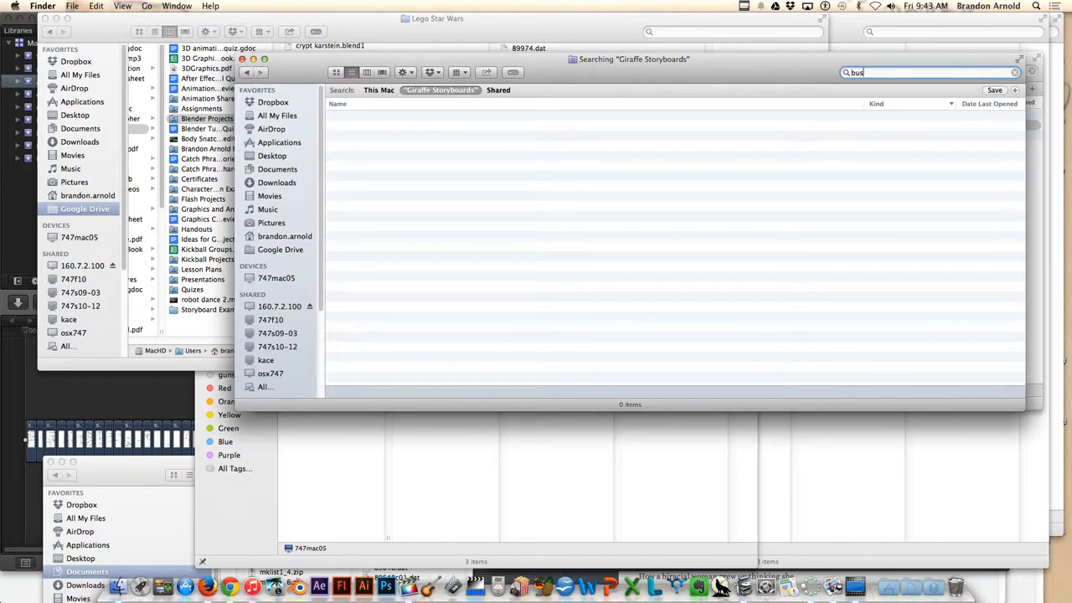
{"action": "left_click_drag", "start_coordinate": [631, 59], "coordinate": [597, 56]}
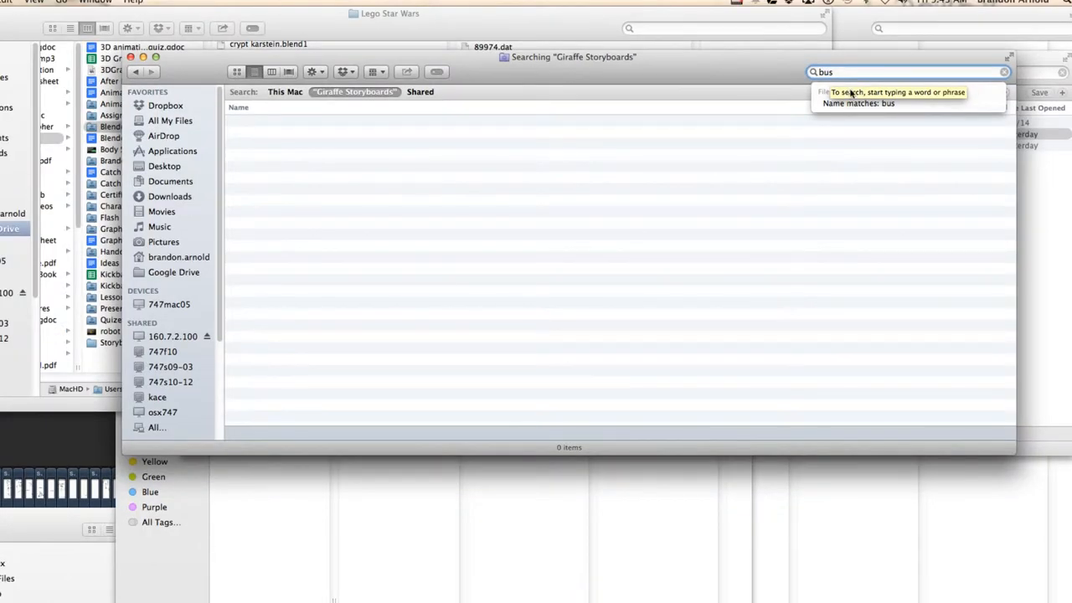
{"action": "left_click", "coordinate": [853, 104]}
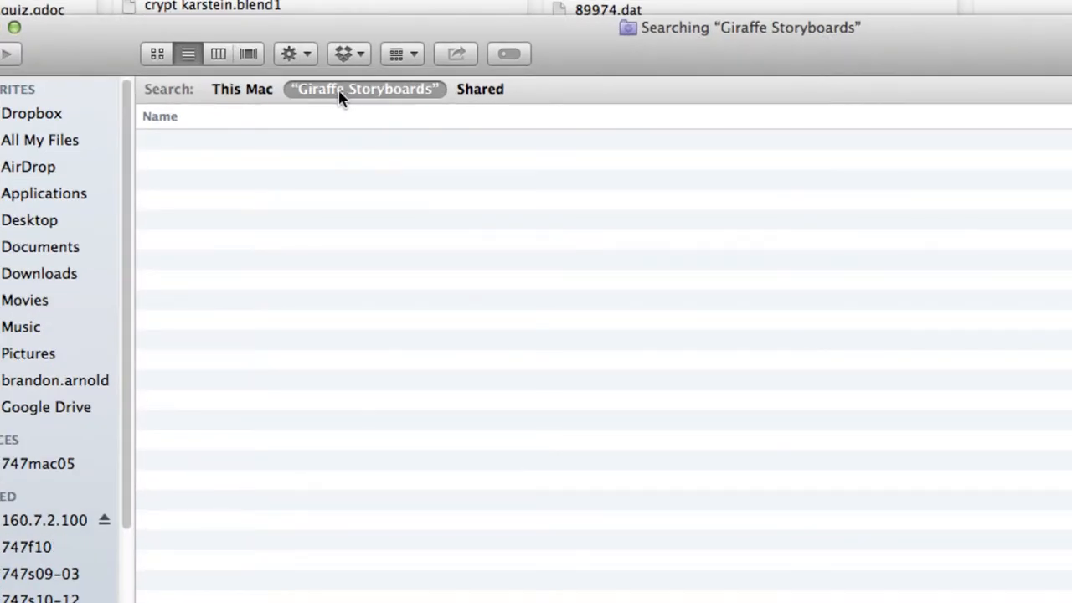
{"action": "left_click", "coordinate": [239, 94]}
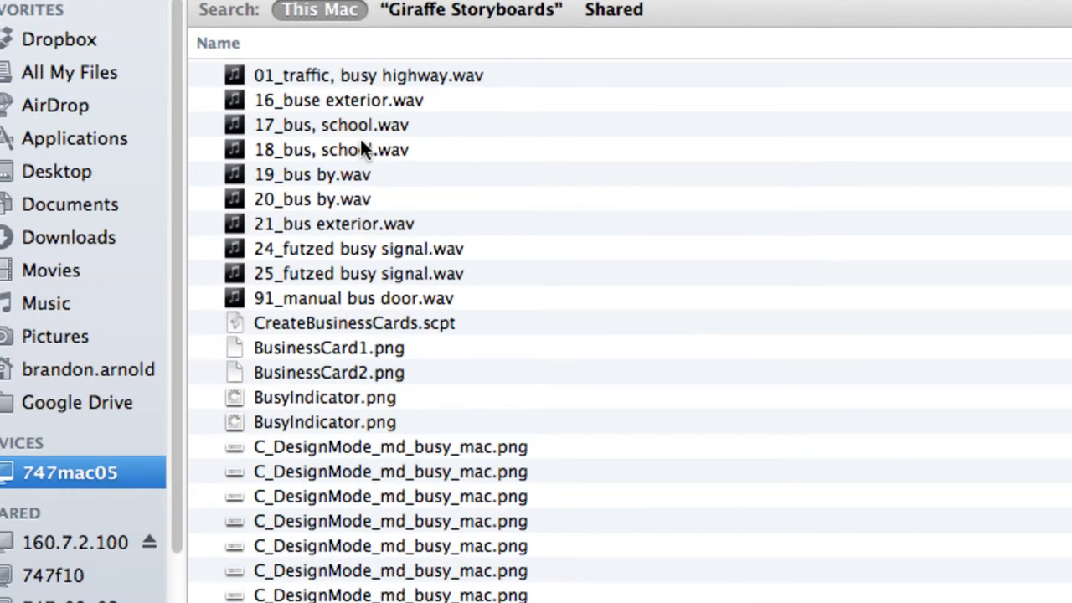
Preview the sound files 17_bus, school.wav and 18_bus, school.wav.
{"action": "left_click", "coordinate": [318, 123]}
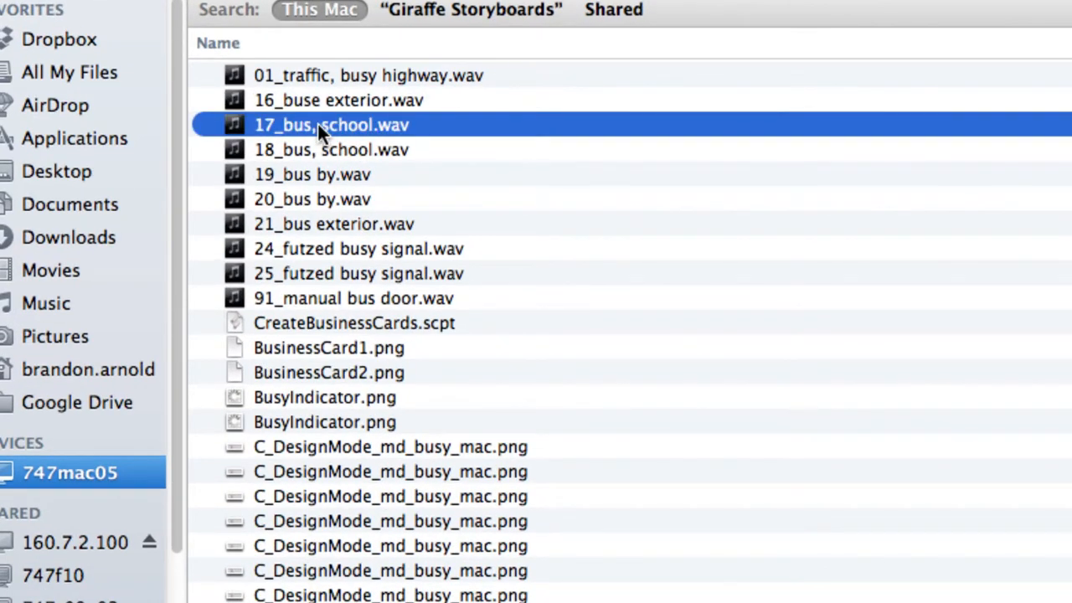
{"action": "key", "text": "space"}
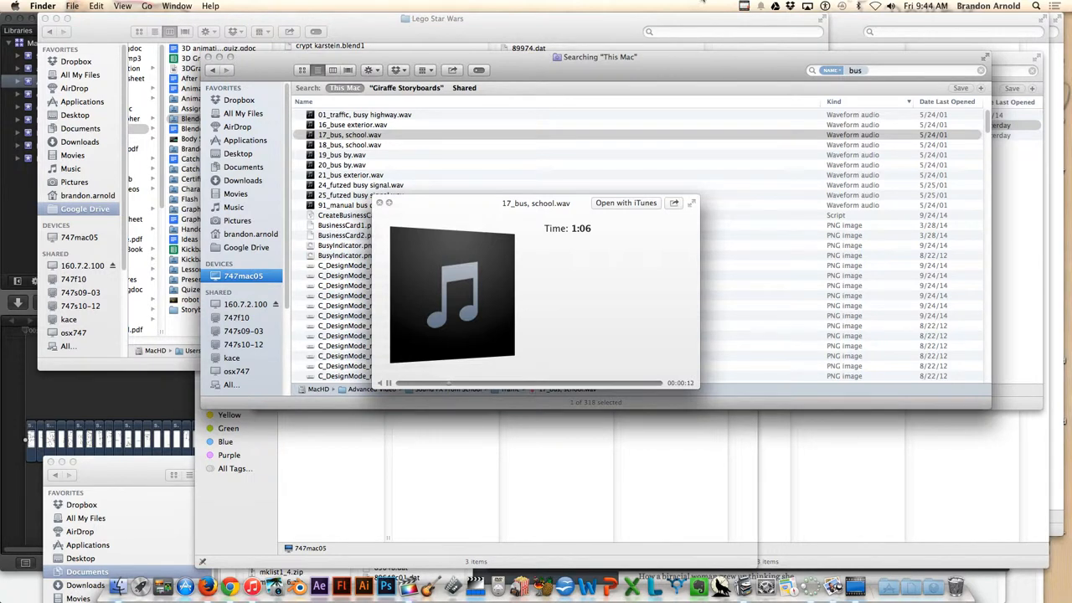
{"action": "key", "text": "space"}
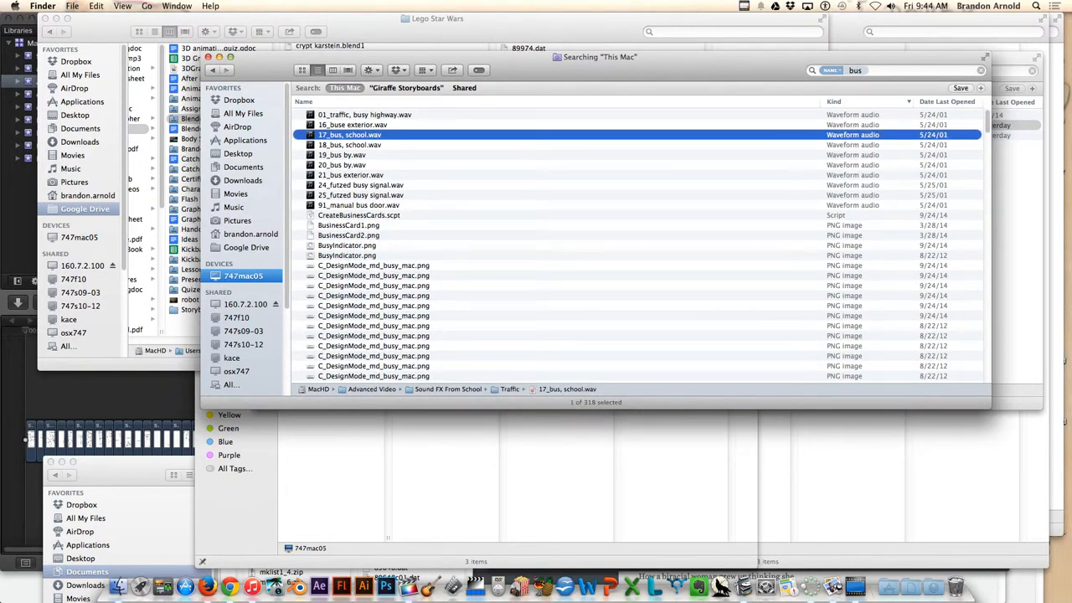
{"action": "key", "text": "Down"}
{"action": "key", "text": "space"}
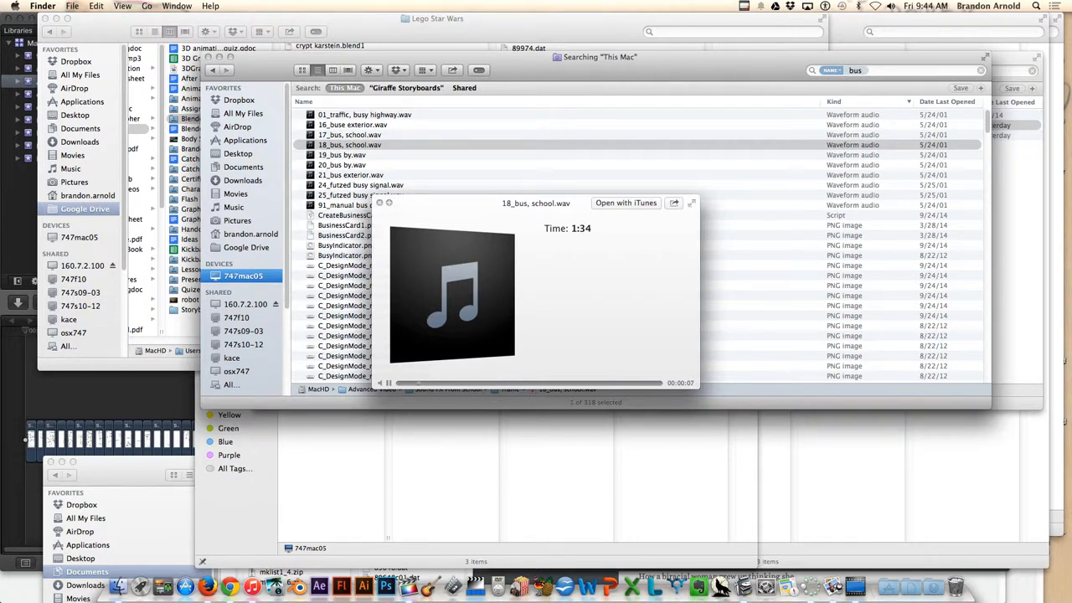
{"action": "key", "text": "space"}
Arrange the Finder and Final Cut Pro windows side by side and add 18_bus, school.wav beneath the storyboard clips at the timeline start.
{"action": "left_click_drag", "start_coordinate": [600, 57], "coordinate": [934, 68]}
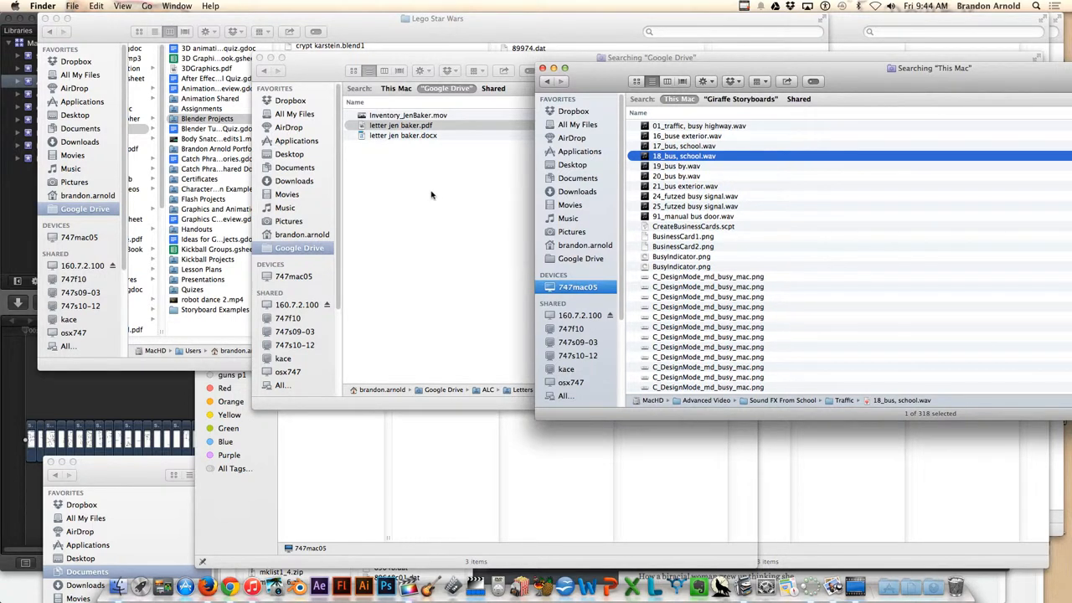
{"action": "key", "text": "super+Tab"}
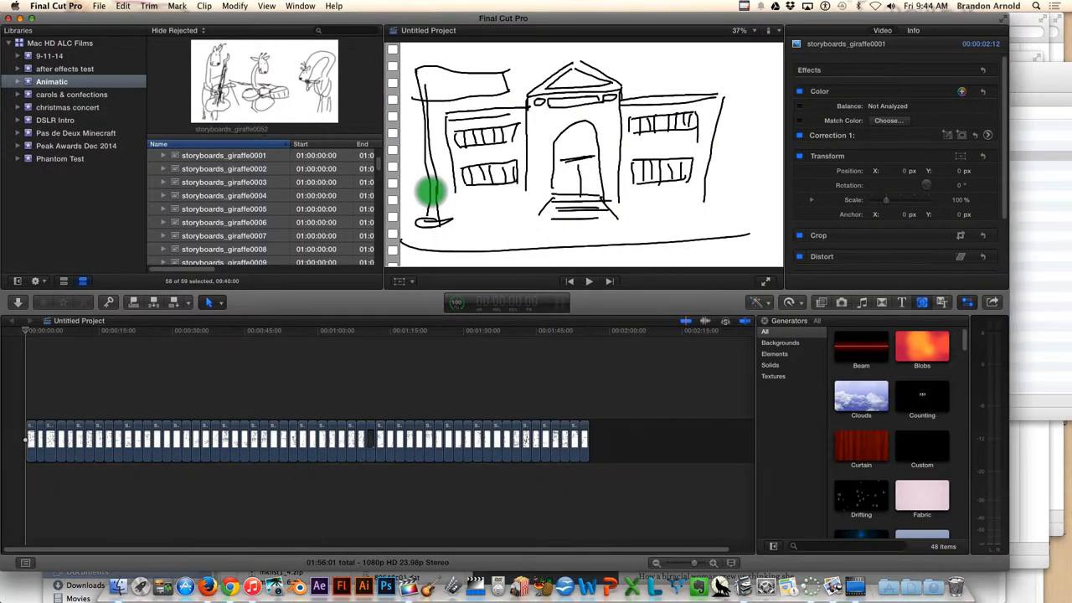
{"action": "left_click_drag", "start_coordinate": [1008, 302], "coordinate": [782, 302]}
{"action": "left_click", "coordinate": [837, 156]}
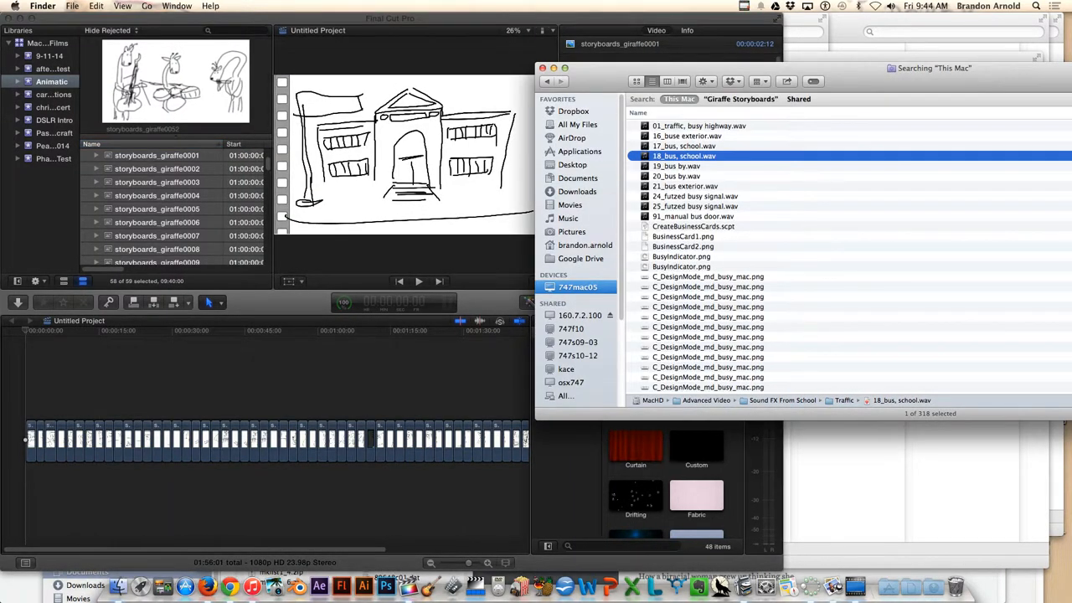
{"action": "left_click_drag", "start_coordinate": [894, 67], "coordinate": [996, 14]}
{"action": "left_click_drag", "start_coordinate": [828, 159], "coordinate": [71, 494]}
{"action": "left_click_drag", "start_coordinate": [398, 286], "coordinate": [380, 273]}
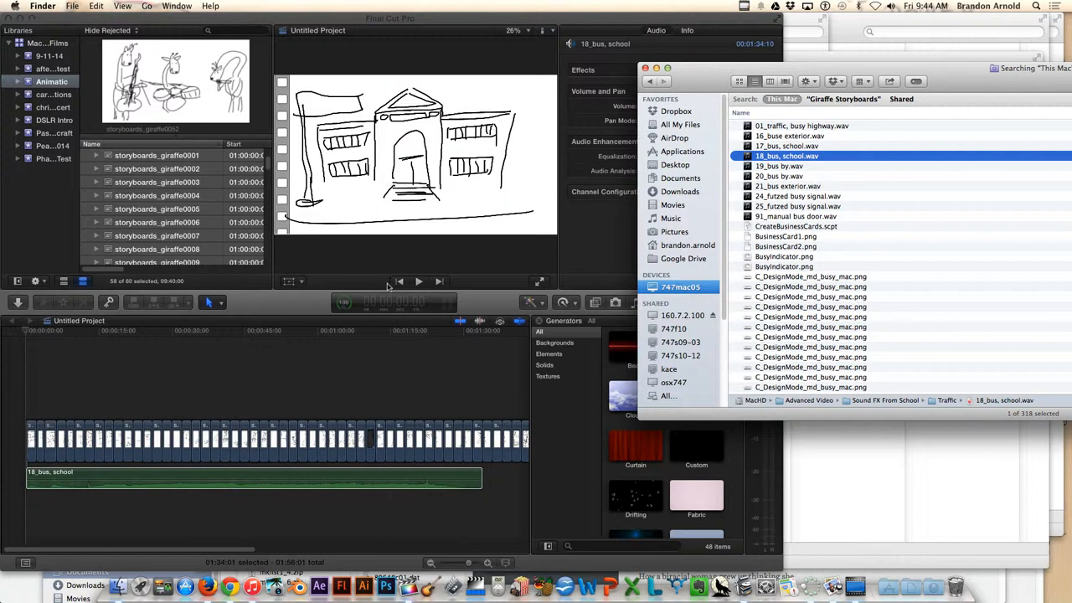
Play the sequence from the start and listen to how the school bus sound fits the opening storyboard clips.
{"action": "left_click", "coordinate": [410, 159]}
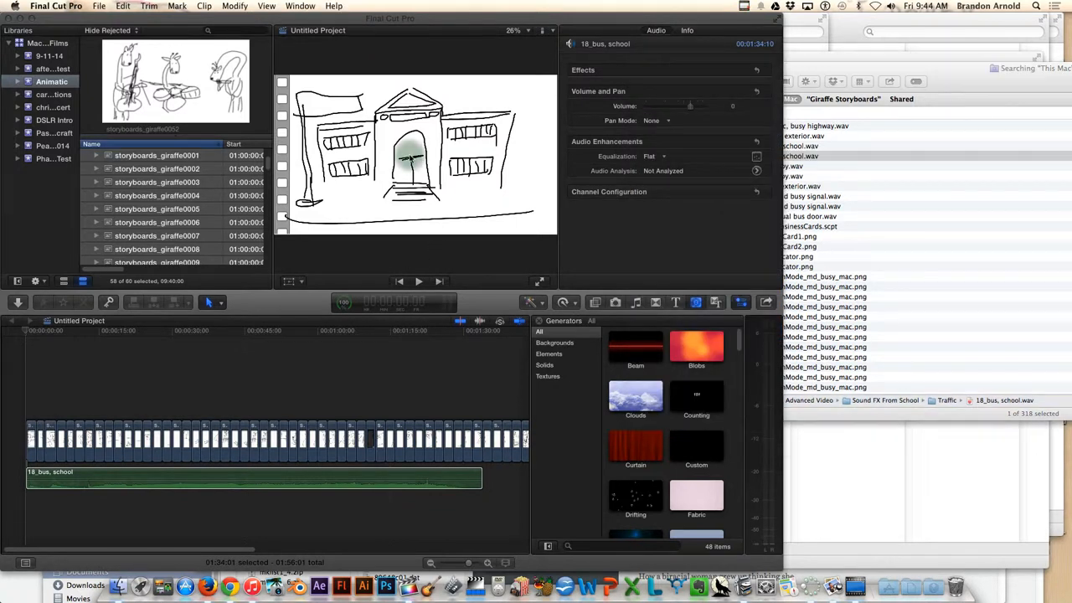
{"action": "key", "text": "Up"}
{"action": "key", "text": "Up"}
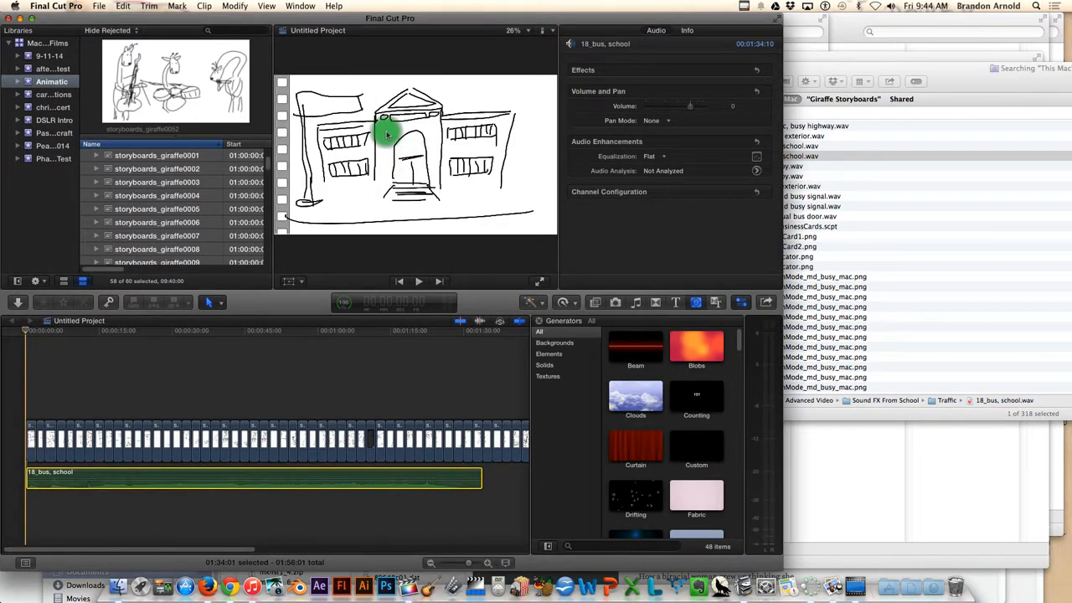
{"action": "key", "text": "super+minus"}
{"action": "key", "text": "super+equal"}
{"action": "key", "text": "space"}
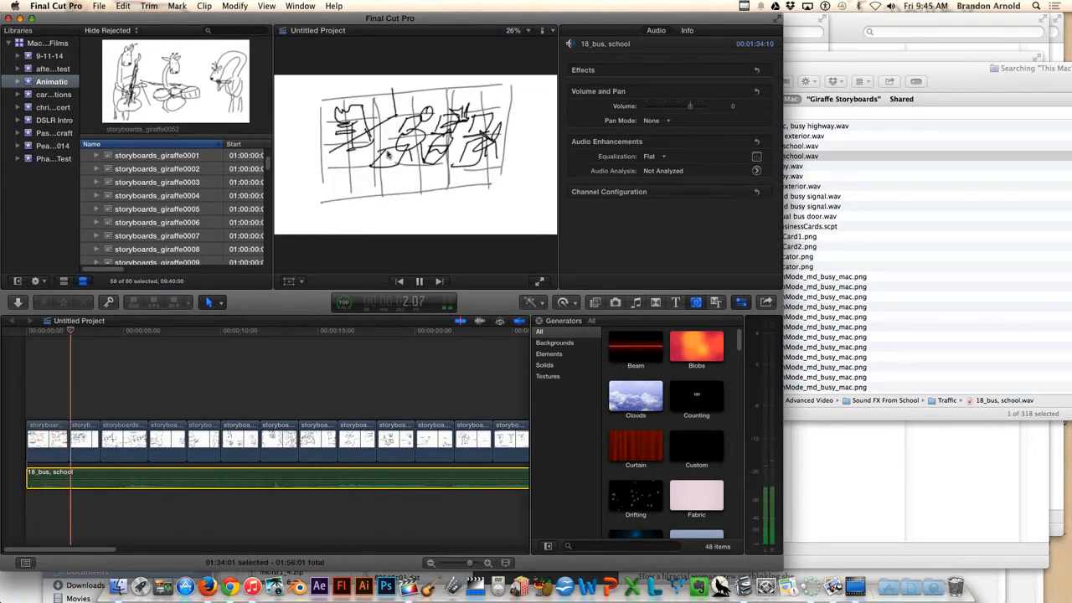
{"action": "key", "text": "space"}
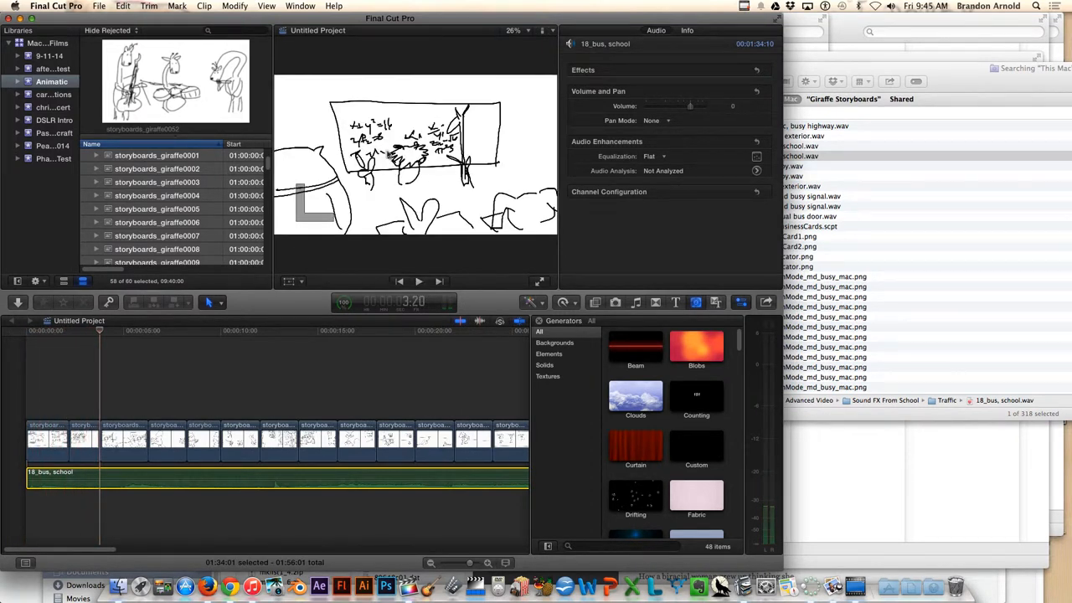
{"action": "key", "text": "b"}
{"action": "key", "text": "space"}
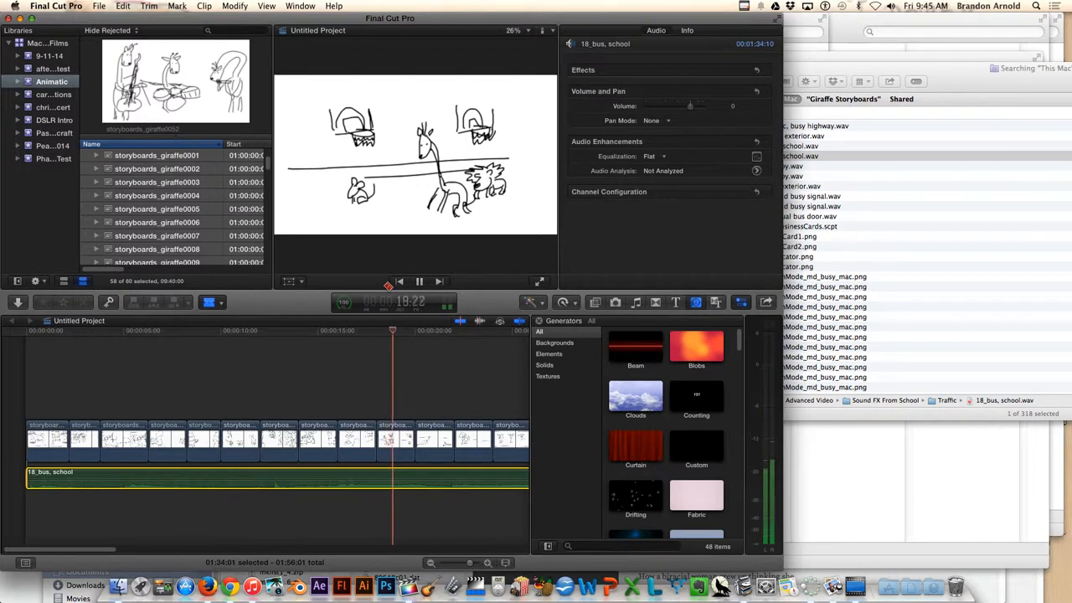
{"action": "key", "text": "space"}
Trim the start of the school bus sound and cut its end back to the end of the second storyboard clip.
{"action": "mouse_move", "coordinate": [27, 478]}
{"action": "left_mouse_down"}
{"action": "mouse_move", "coordinate": [263, 478]}
{"action": "mouse_move", "coordinate": [27, 477]}
{"action": "left_mouse_up"}
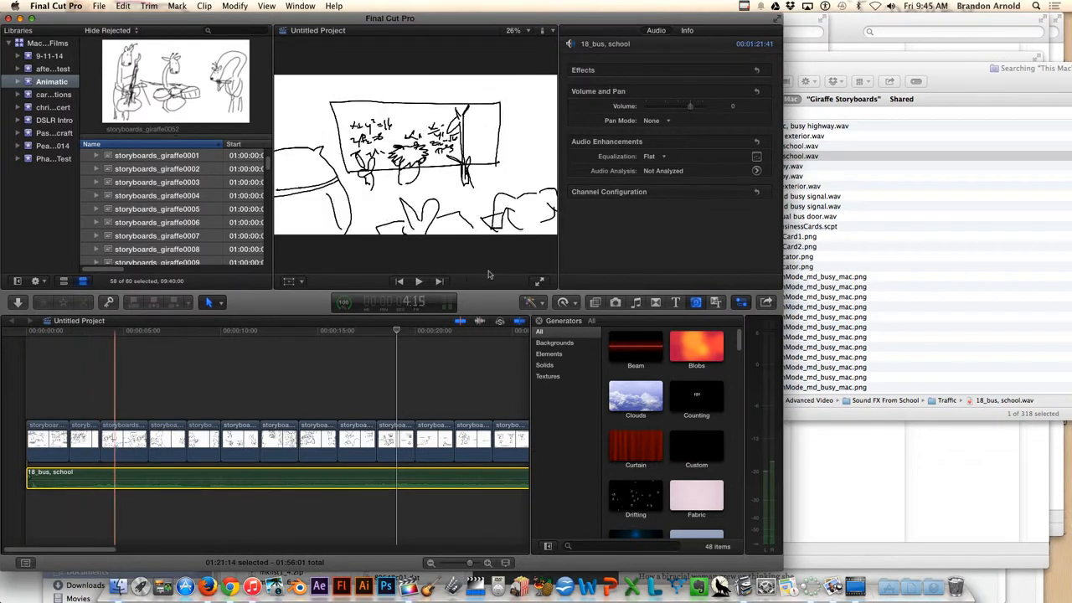
{"action": "left_click", "coordinate": [149, 477]}
{"action": "key", "text": "a"}
{"action": "left_click", "coordinate": [172, 478]}
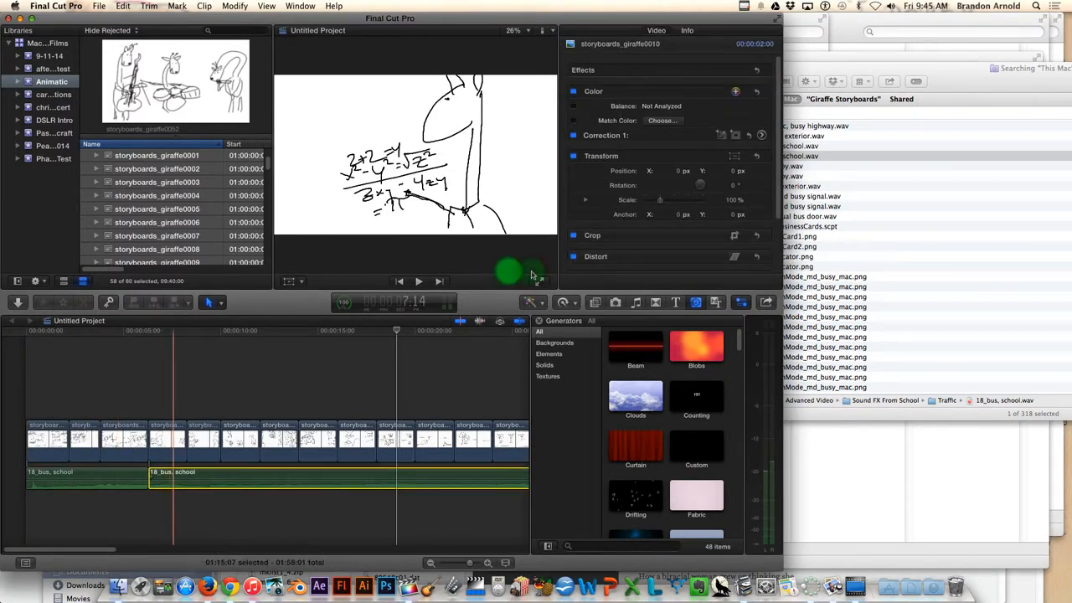
{"action": "key", "text": "Delete"}
{"action": "left_click_drag", "start_coordinate": [148, 477], "coordinate": [99, 478]}
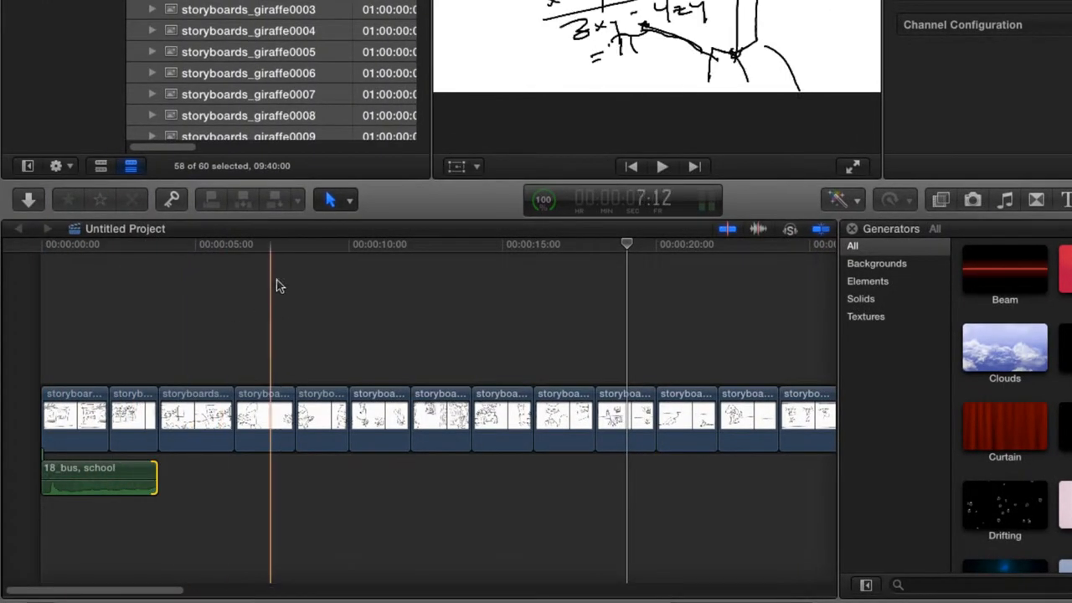
Split the school bus sound with the Blade tool beneath the second storyboard clip and delete the piece after the cut.
{"action": "left_click", "coordinate": [337, 206]}
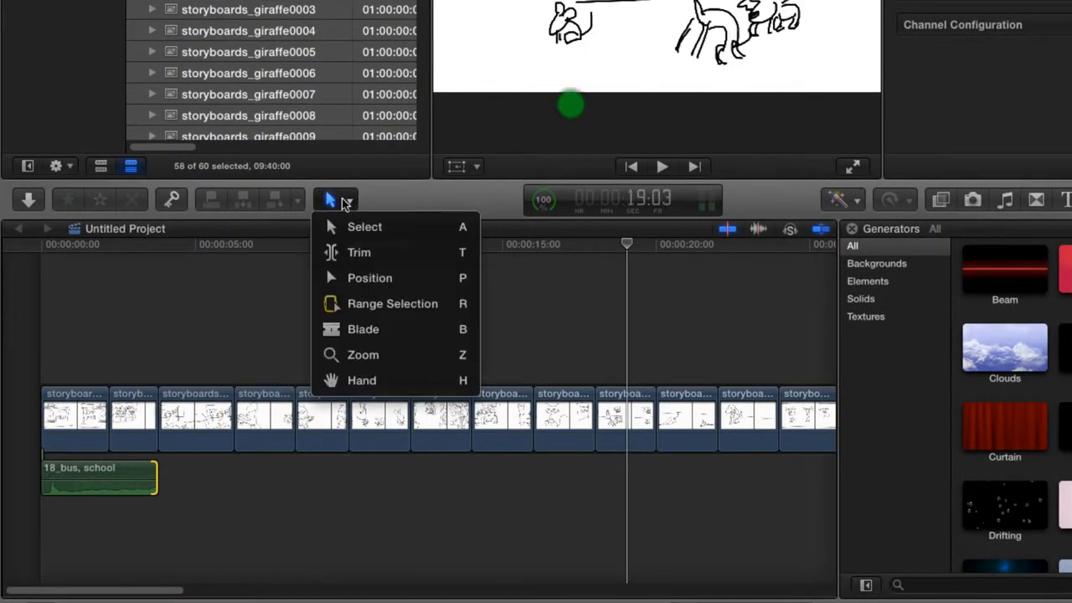
{"action": "left_click", "coordinate": [357, 330]}
{"action": "left_click", "coordinate": [123, 480]}
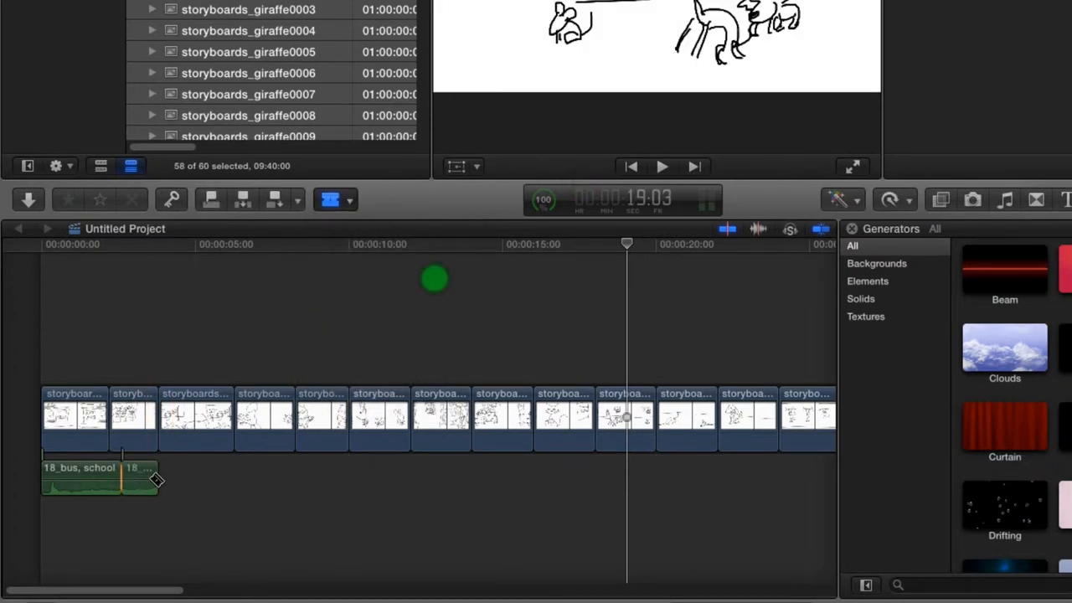
{"action": "key", "text": "a"}
{"action": "left_click", "coordinate": [140, 475]}
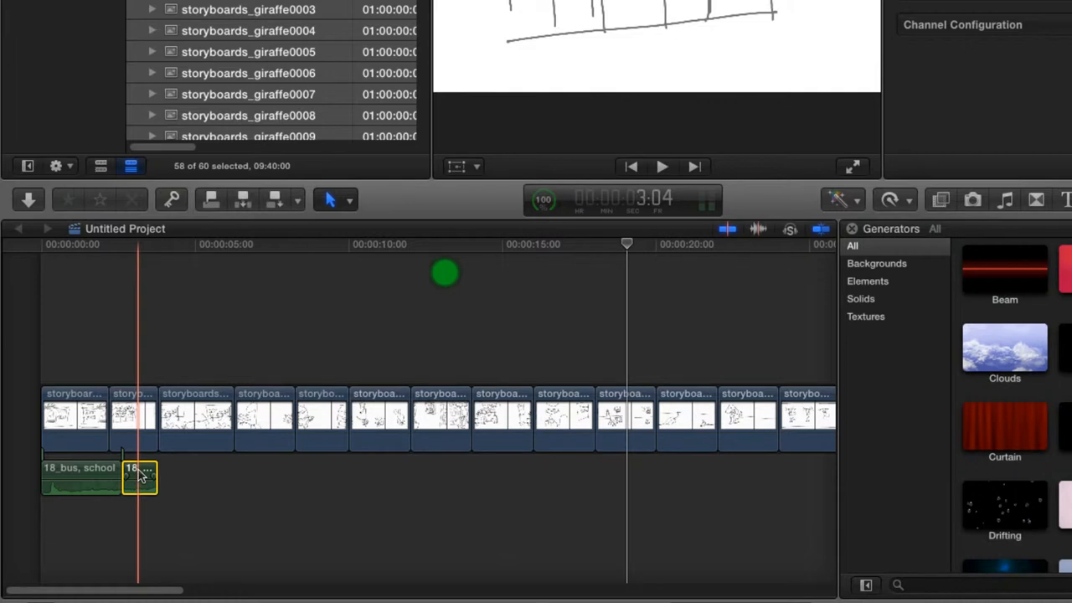
{"action": "key", "text": "Delete"}
Extend the end of the school bus sound slightly beneath the second storyboard clip and add a fade-out.
{"action": "left_click", "coordinate": [119, 489]}
{"action": "mouse_move", "coordinate": [119, 489]}
{"action": "left_mouse_down"}
{"action": "mouse_move", "coordinate": [156, 489]}
{"action": "mouse_move", "coordinate": [125, 489]}
{"action": "mouse_move", "coordinate": [134, 490]}
{"action": "left_mouse_up"}
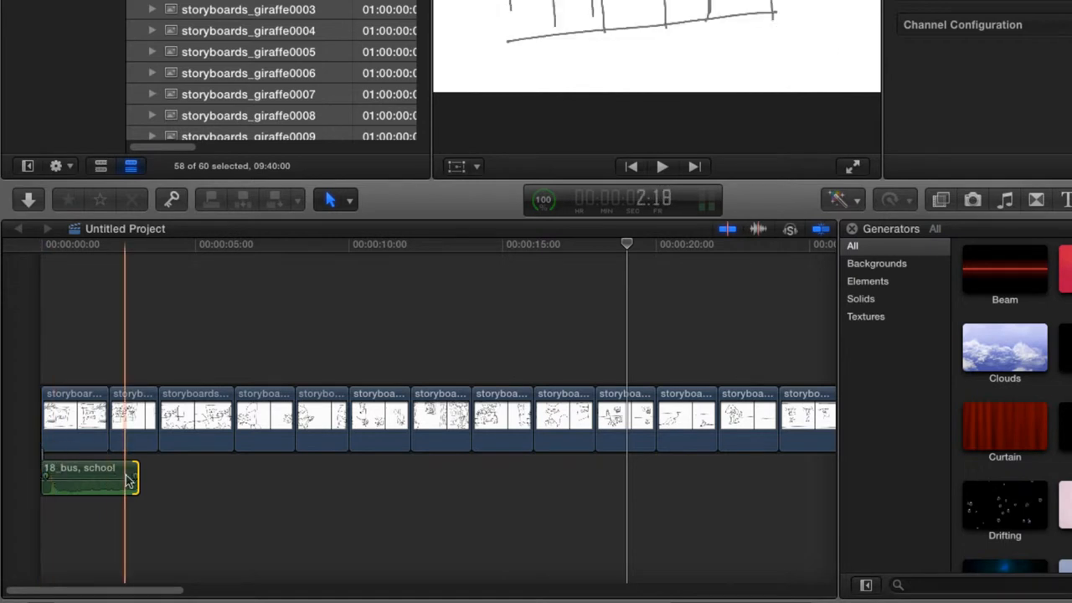
{"action": "left_click_drag", "start_coordinate": [136, 474], "coordinate": [103, 476]}
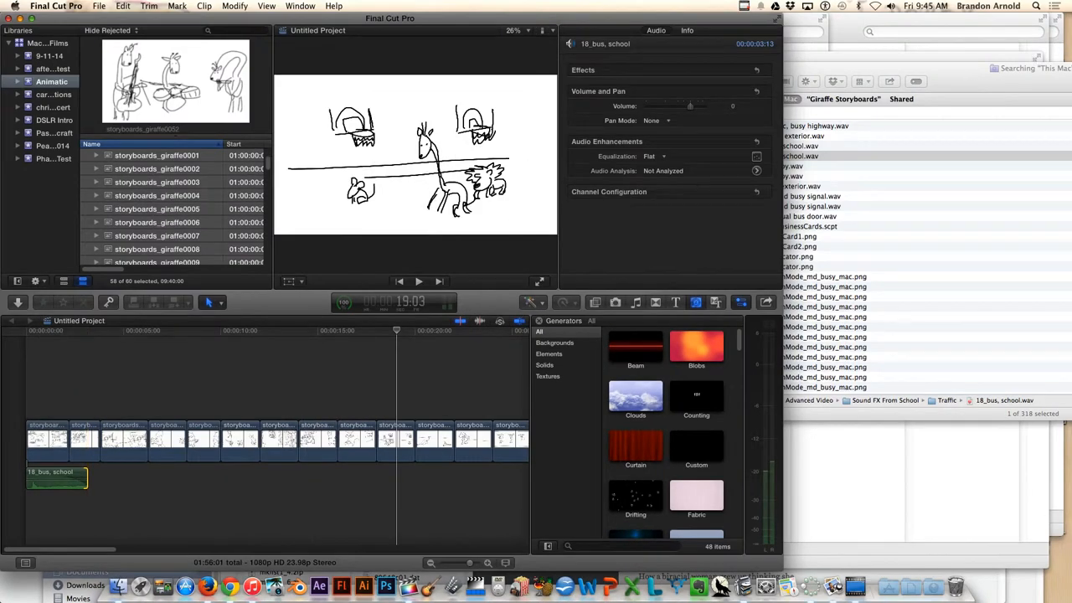
Switch to the Finder search window and search the Mac for files with classroom in their name.
{"action": "left_click_drag", "start_coordinate": [938, 67], "coordinate": [603, 57]}
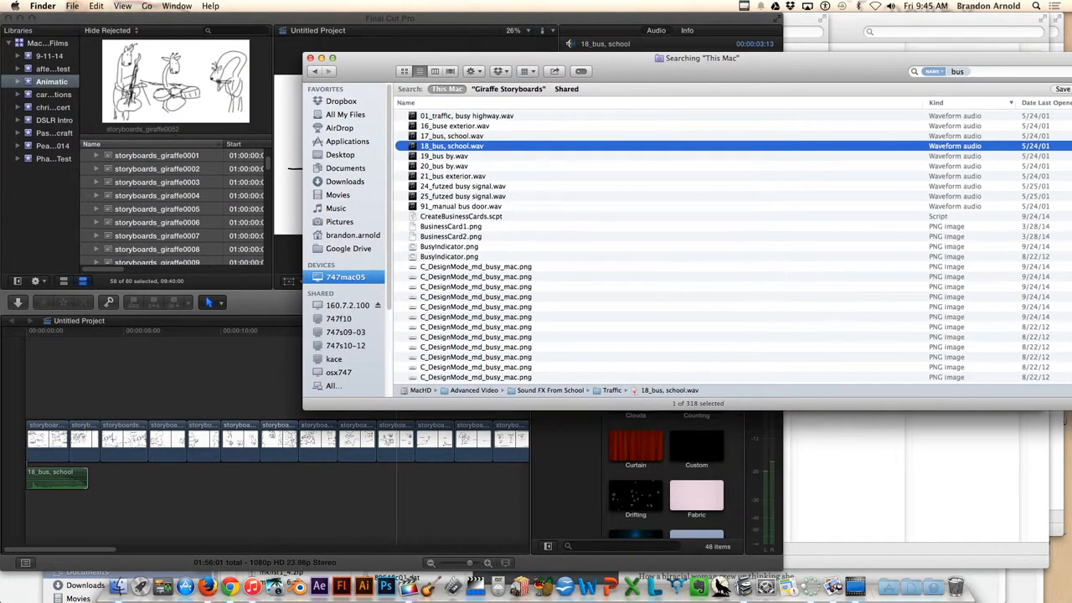
{"action": "left_click", "coordinate": [972, 71]}
{"action": "key", "text": "BackSpace"}
{"action": "key", "text": "BackSpace"}
{"action": "type", "text": "cla"}
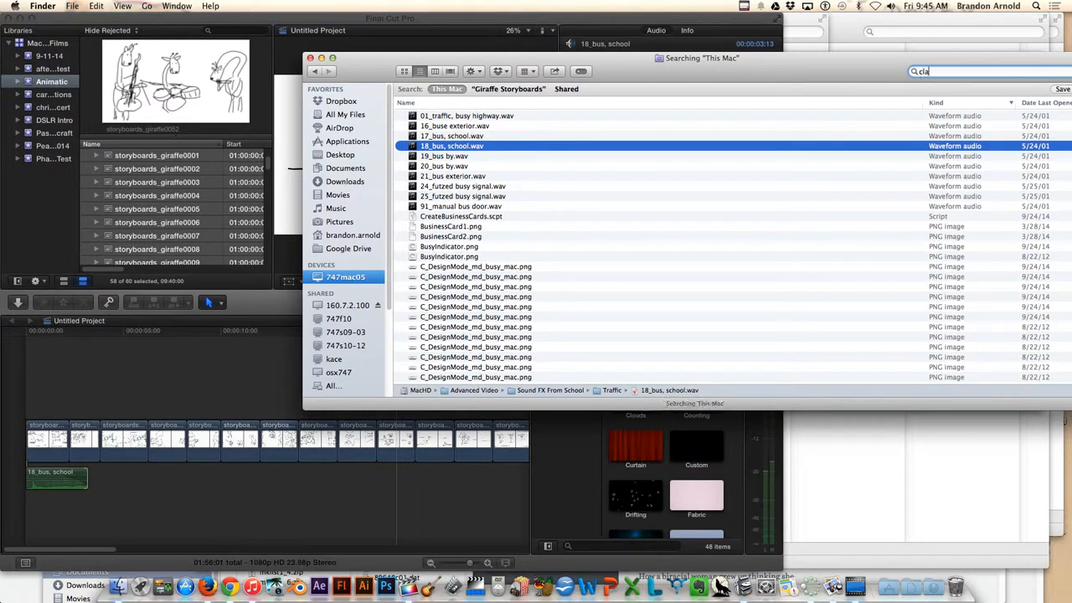
{"action": "type", "text": "ssroom"}
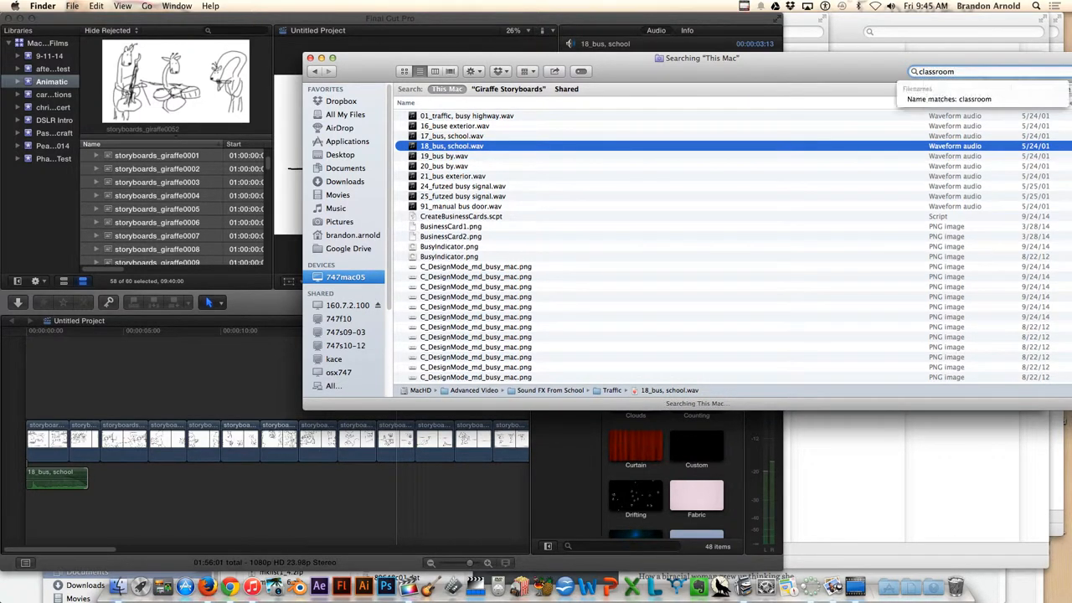
{"action": "key", "text": "Return"}
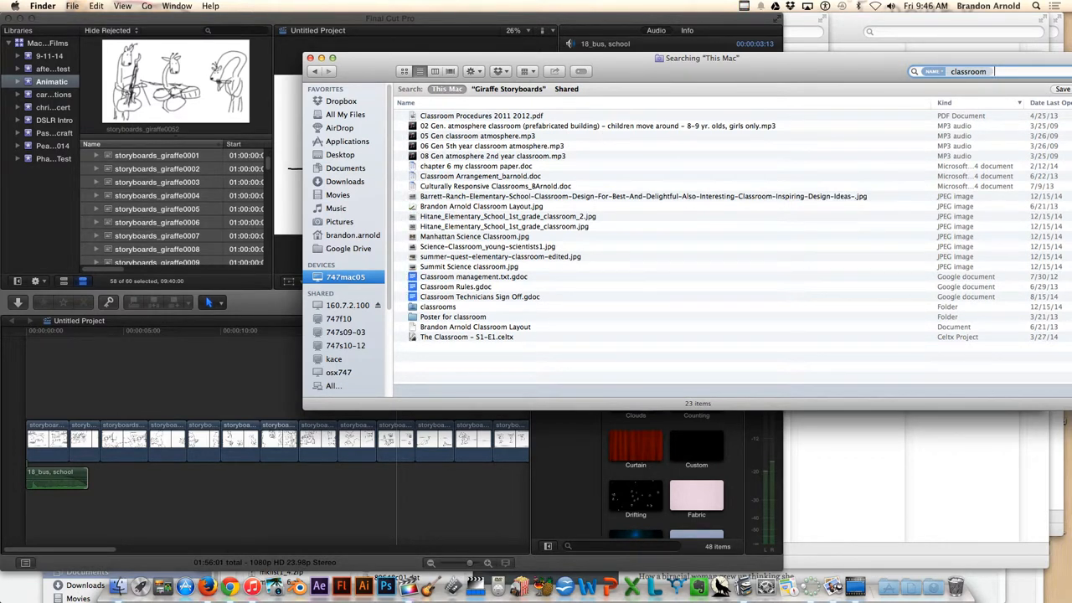
Preview the classroom atmosphere sounds 06 Gen 5th year, 08 Gen atmosphere 2nd year and 05 Gen.
{"action": "left_click", "coordinate": [492, 146]}
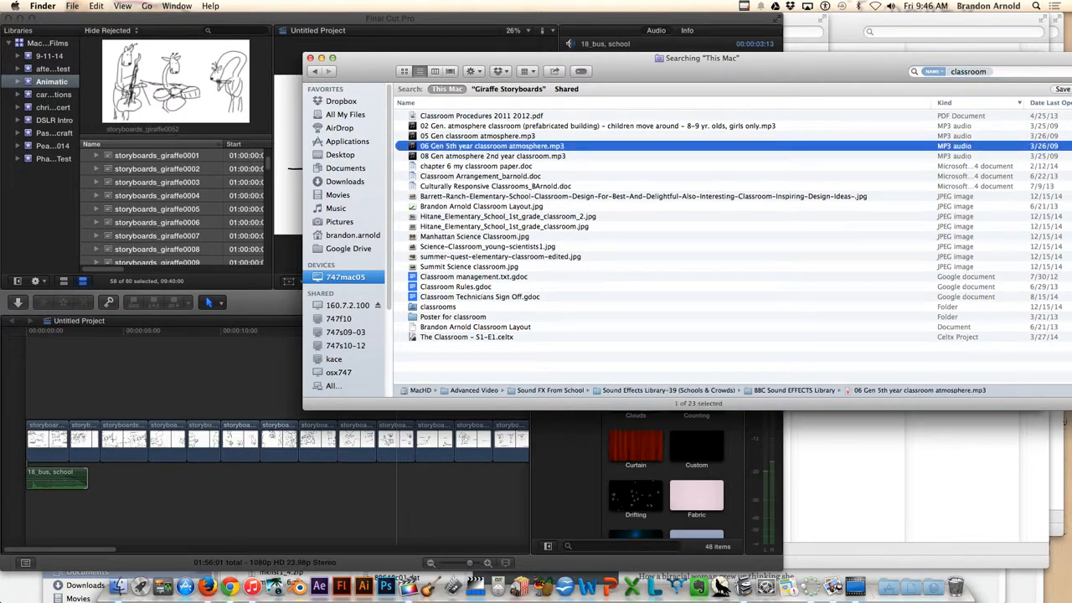
{"action": "key", "text": "space"}
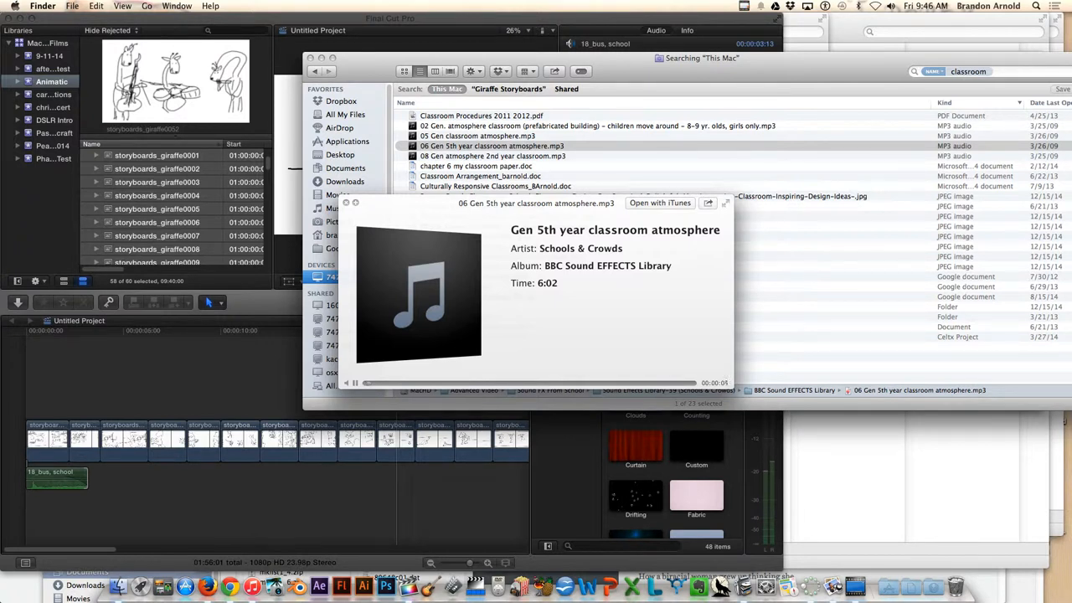
{"action": "key", "text": "space"}
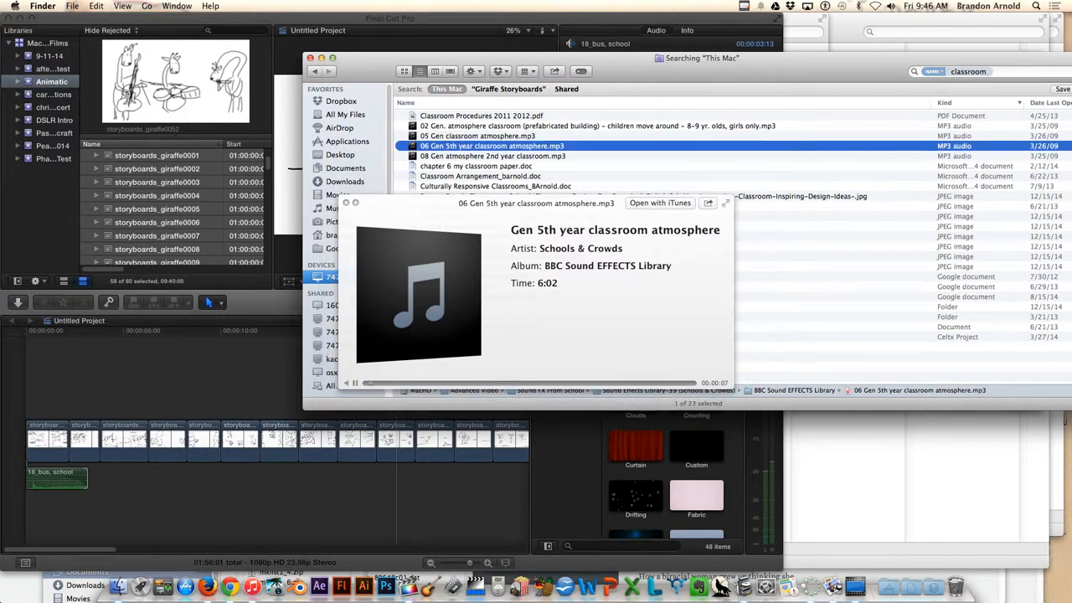
{"action": "key", "text": "Down"}
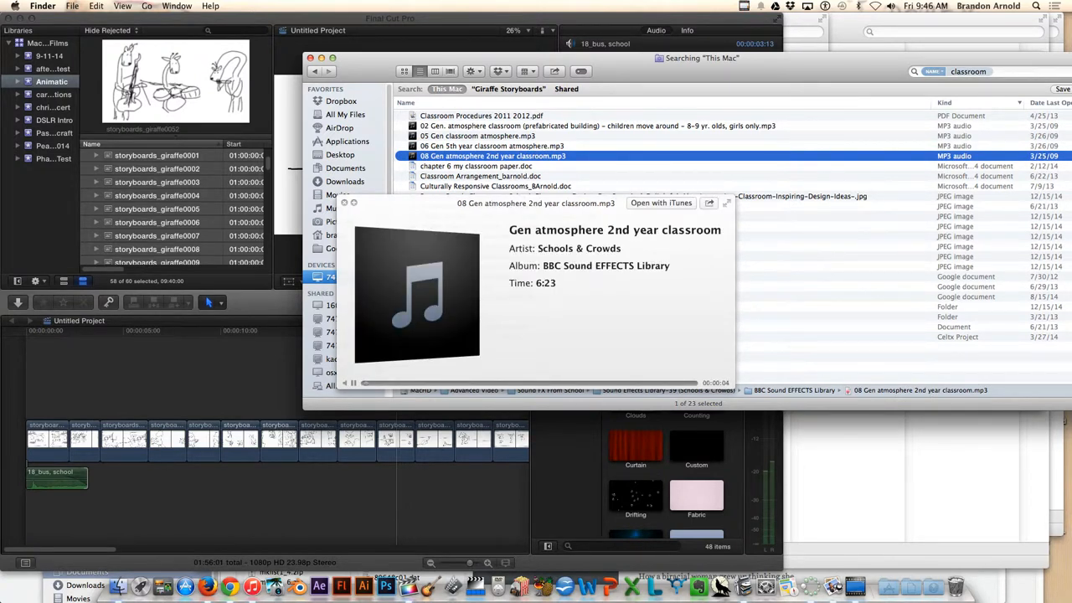
{"action": "key", "text": "Up"}
{"action": "key", "text": "Up"}
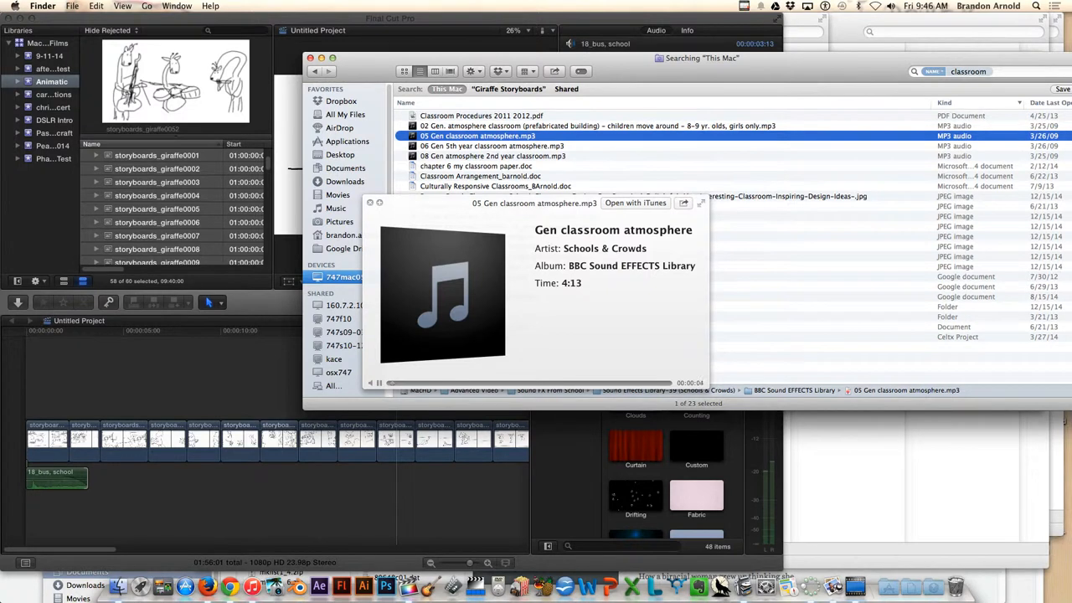
{"action": "key", "text": "space"}
Add 08 Gen atmosphere 2nd year classroom.mp3 below the school bus sound, trim its start and overlap it with the bus sound's end.
{"action": "key", "text": "Down"}
{"action": "key", "text": "Down"}
{"action": "left_click_drag", "start_coordinate": [493, 155], "coordinate": [84, 504]}
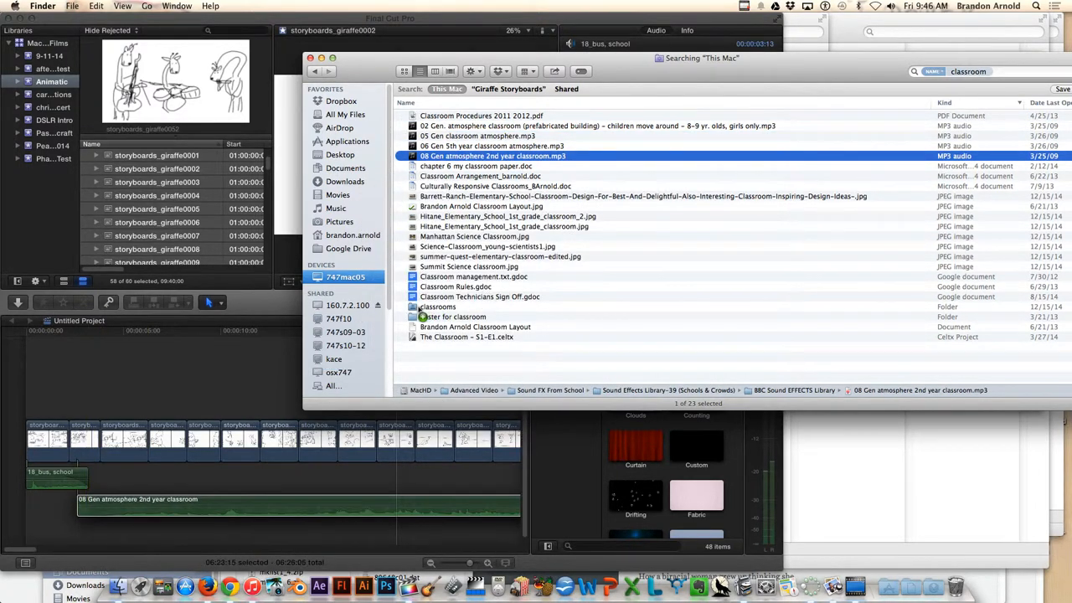
{"action": "left_click", "coordinate": [418, 312]}
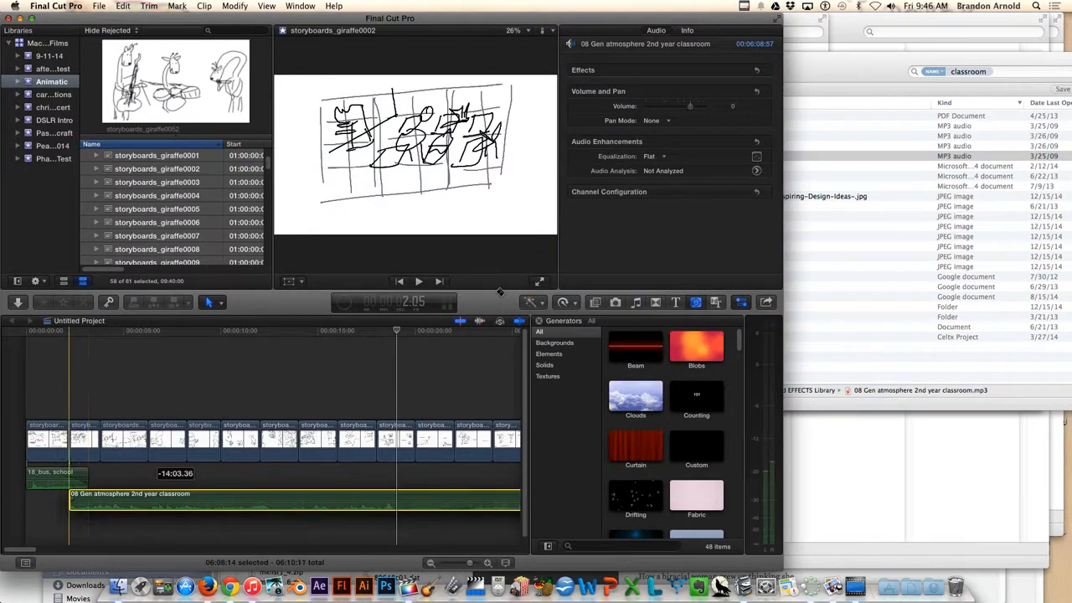
Cut the classroom atmosphere sound short, fade in its start and extend its end beneath the fourth storyboard clip.
{"action": "left_click", "coordinate": [474, 308]}
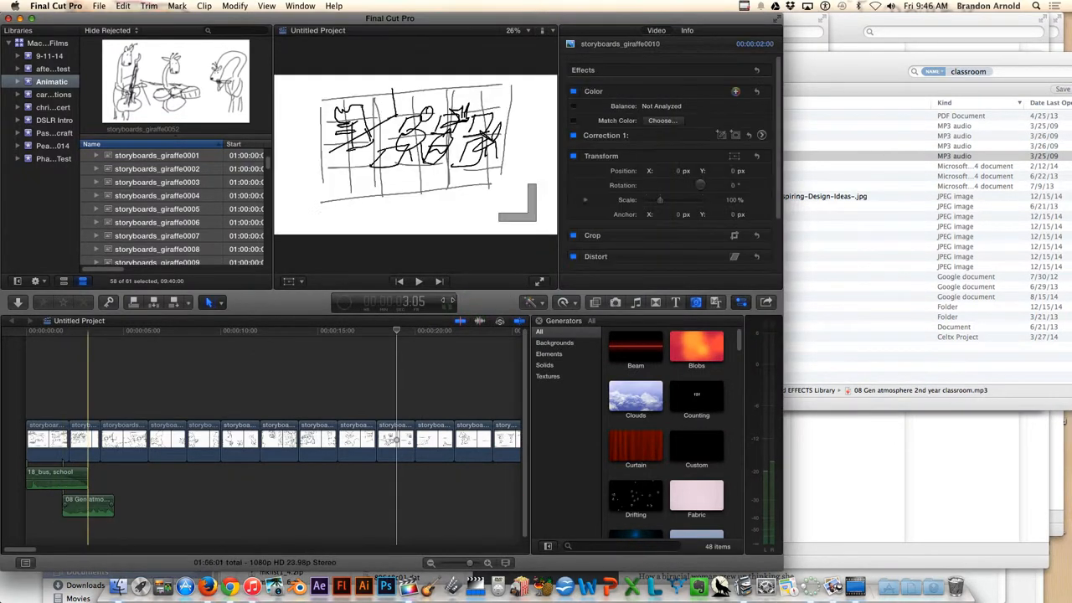
{"action": "left_click", "coordinate": [423, 306]}
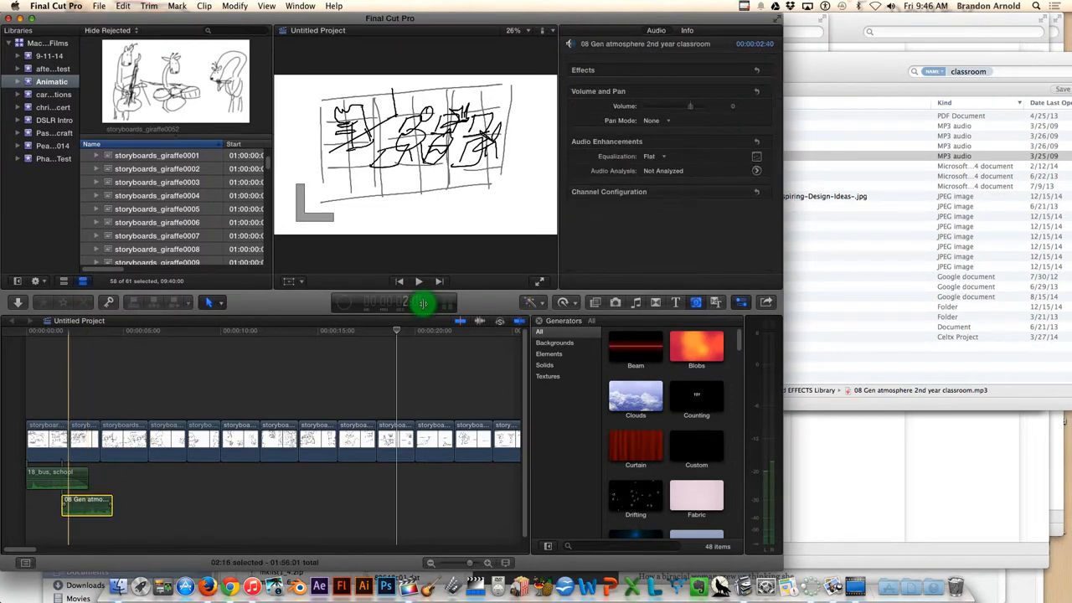
{"action": "left_click", "coordinate": [471, 311]}
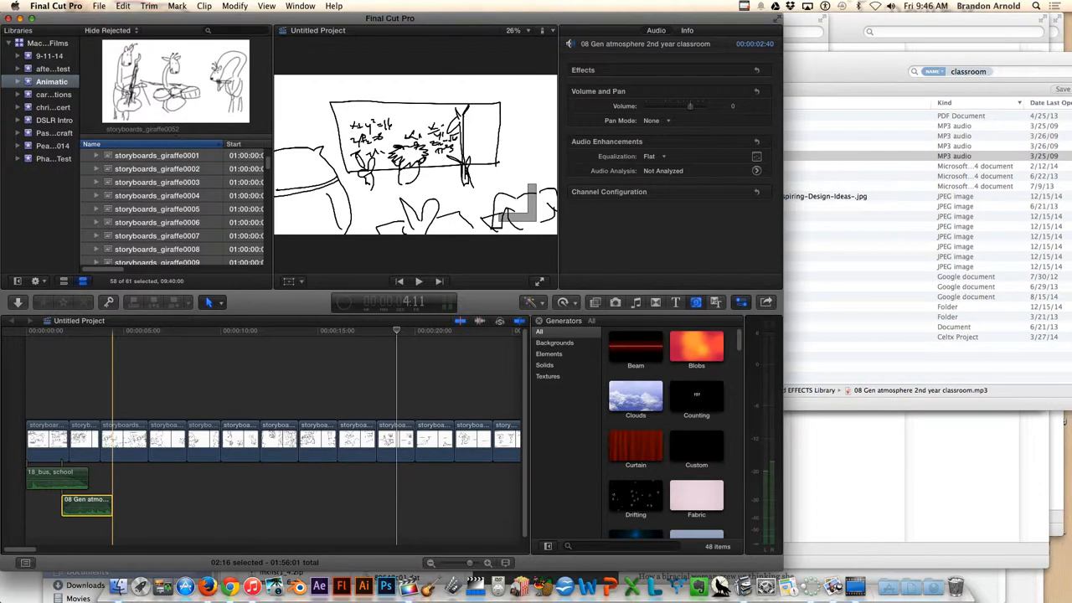
{"action": "left_click_drag", "start_coordinate": [111, 505], "coordinate": [175, 505]}
Return to Finder and search the Mac for files with chalk in their name.
{"action": "key", "text": "super+Tab"}
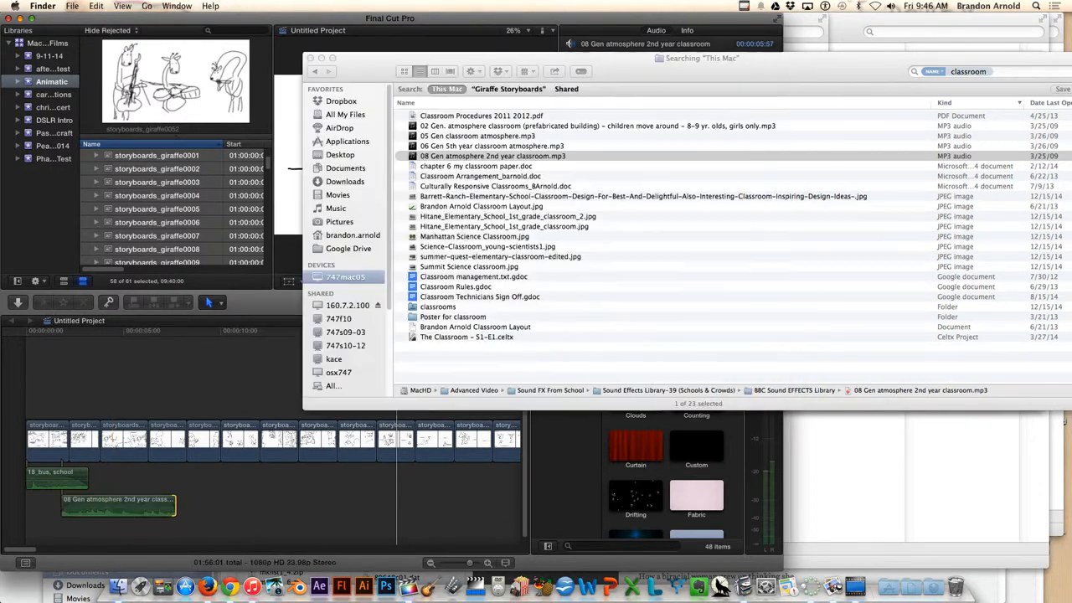
{"action": "left_click", "coordinate": [968, 71]}
{"action": "type", "text": "chal"}
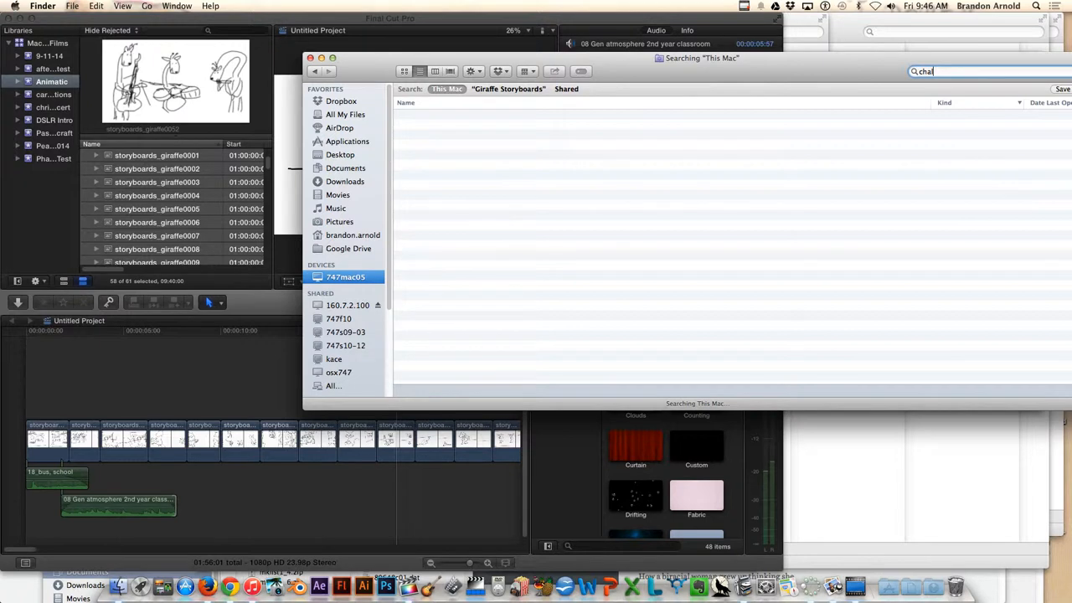
{"action": "type", "text": "k"}
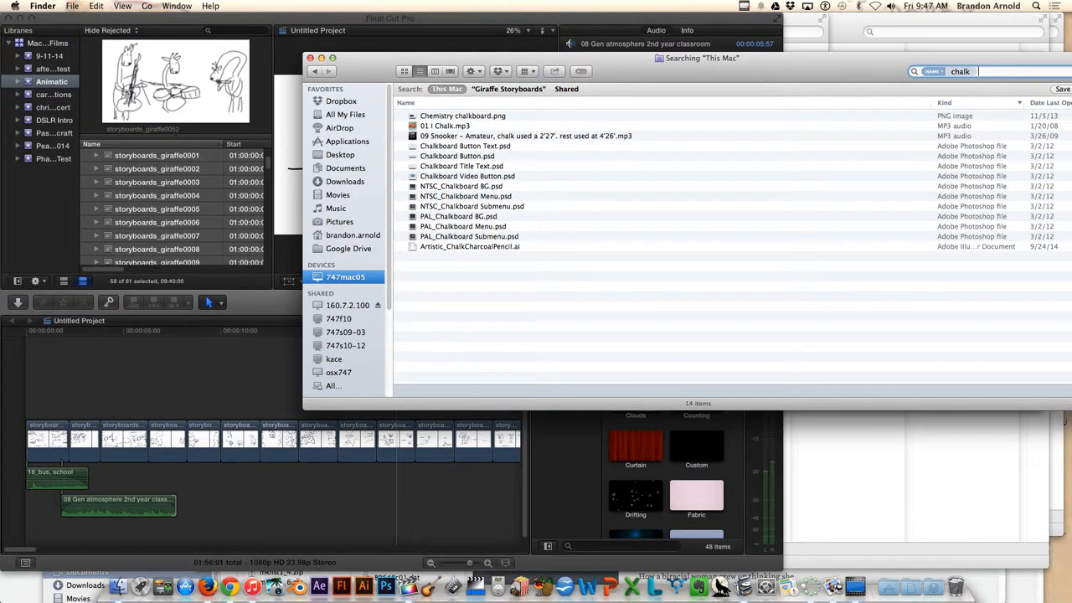
Replace the Finder search term with blackboard to look for a writing sound.
{"action": "key", "text": "BackSpace"}
{"action": "key", "text": "BackSpace"}
{"action": "key", "text": "BackSpace"}
{"action": "key", "text": "BackSpace"}
{"action": "key", "text": "BackSpace"}
{"action": "key", "text": "BackSpace"}
{"action": "type", "text": "black"}
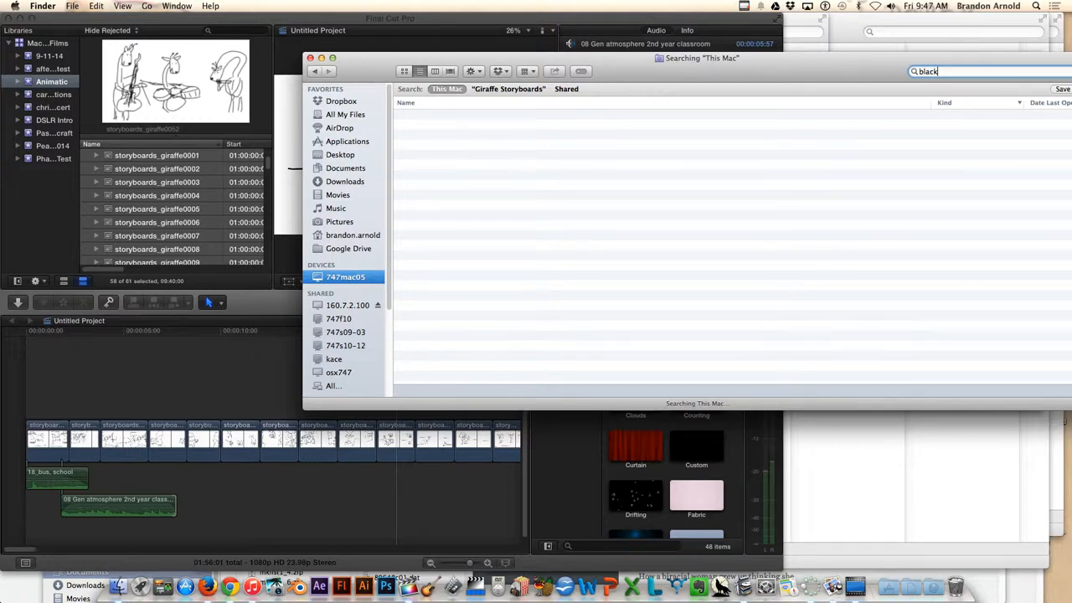
{"action": "type", "text": "board"}
{"action": "key", "text": "Return"}
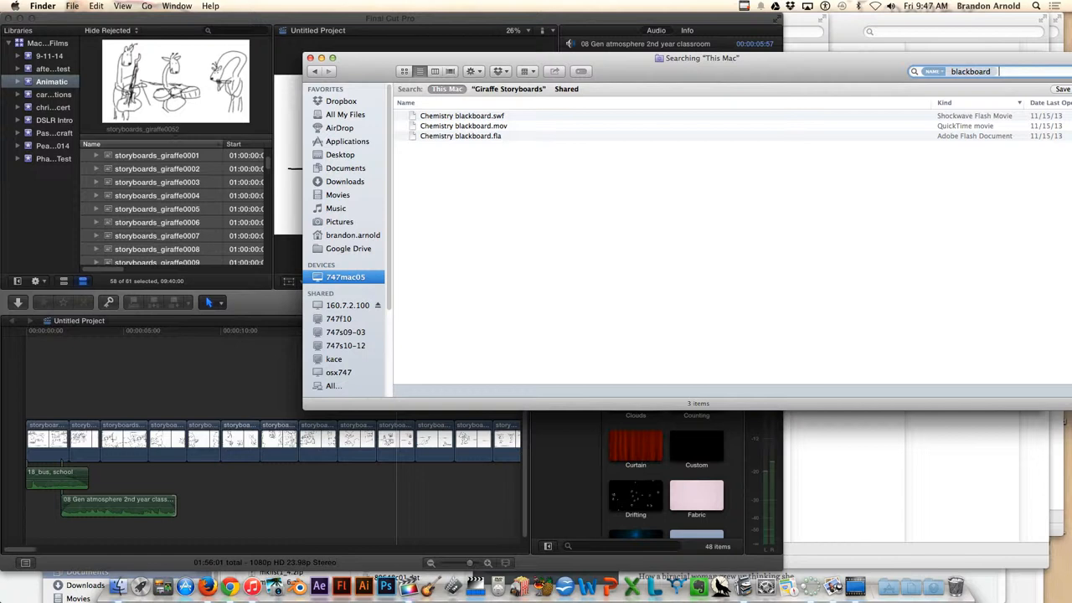
Switch back to Final Cut Pro and play the opening storyboard clips with the bus and classroom sounds.
{"action": "left_click_drag", "start_coordinate": [698, 58], "coordinate": [595, 68]}
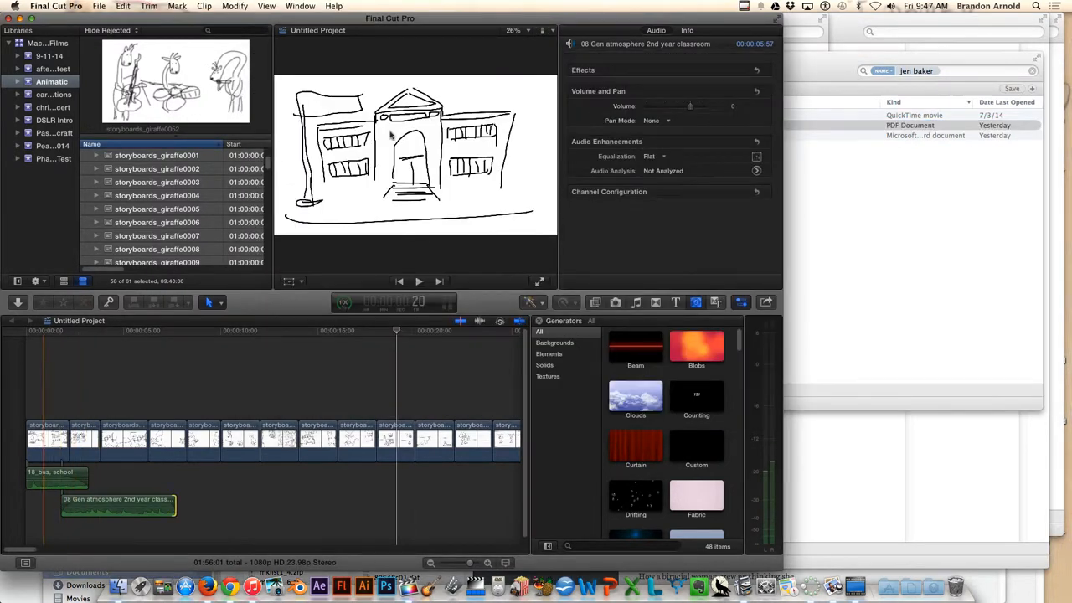
{"action": "left_click", "coordinate": [387, 134]}
{"action": "key", "text": "space"}
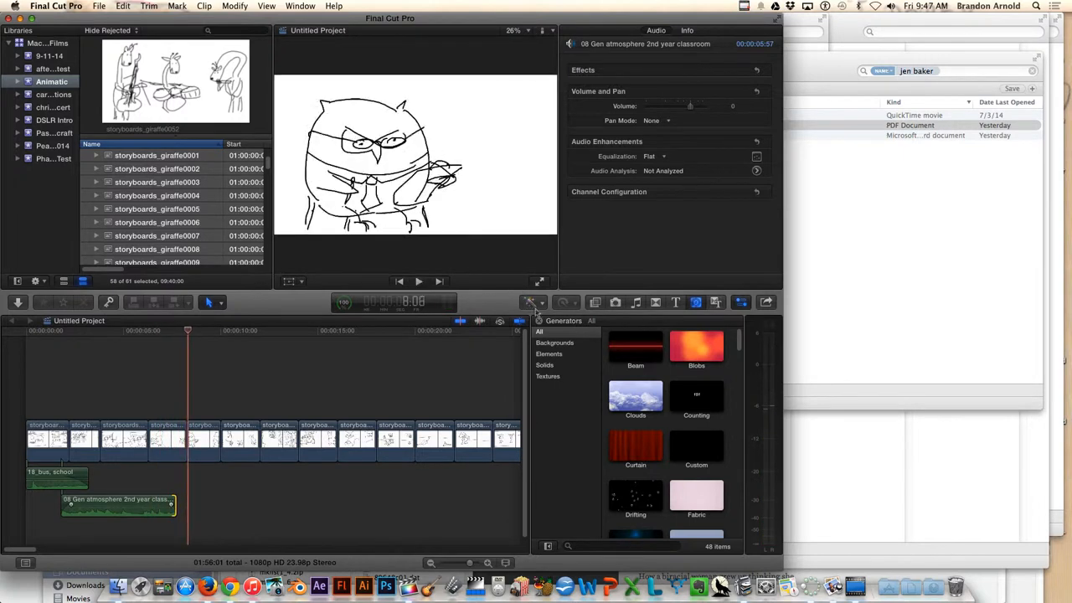
{"action": "key", "text": "space"}
Place the playhead at 2:14 over the second storyboard clip and open Record Voiceover, moving its window over the viewer.
{"action": "left_click", "coordinate": [124, 505]}
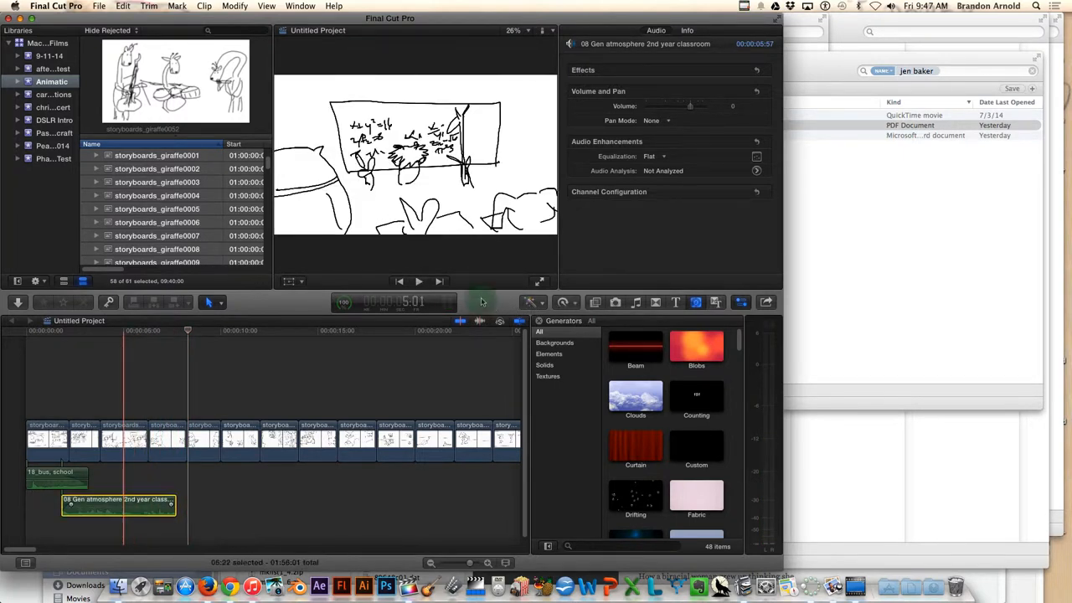
{"action": "left_click", "coordinate": [75, 330]}
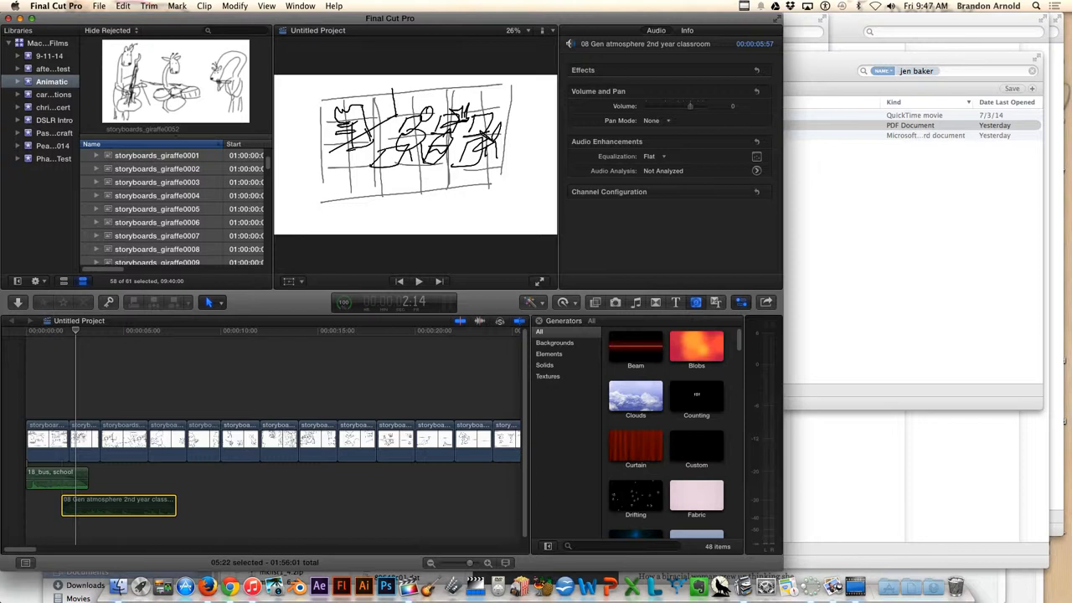
{"action": "left_click", "coordinate": [300, 6]}
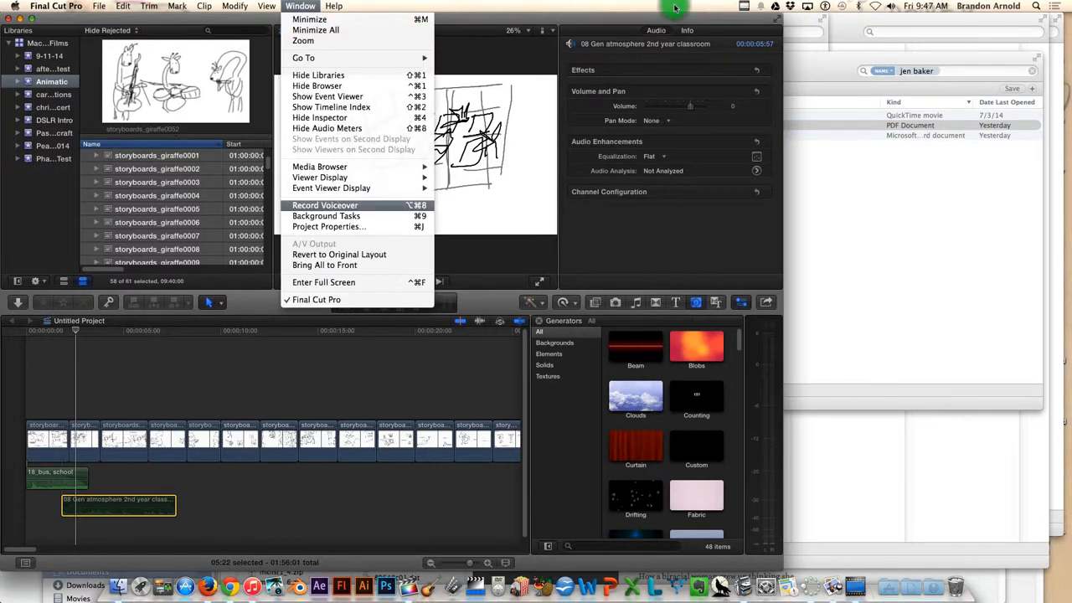
{"action": "key", "text": "Return"}
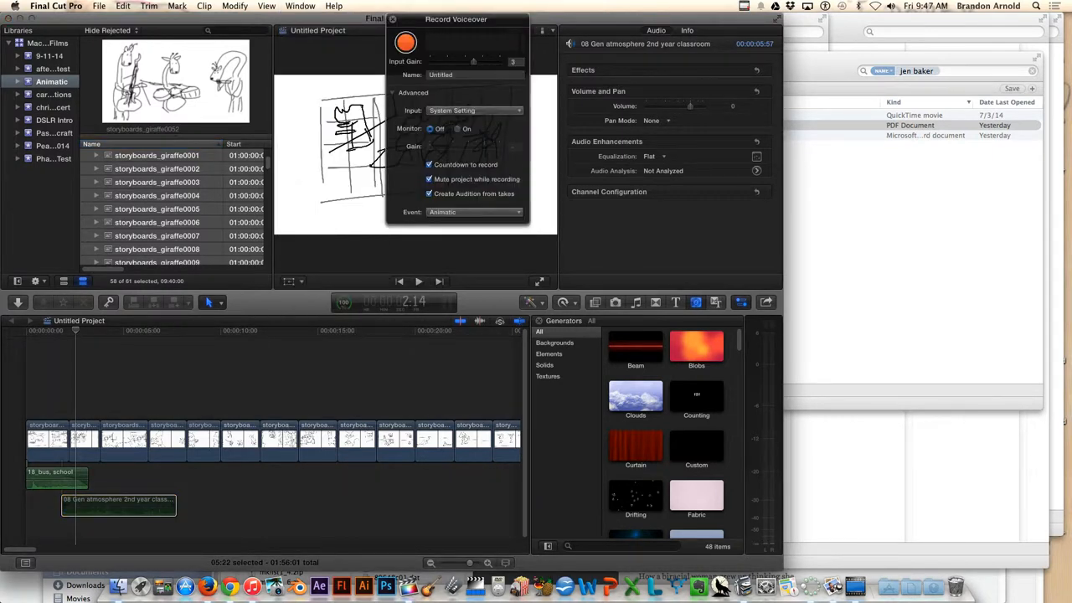
{"action": "left_click_drag", "start_coordinate": [456, 20], "coordinate": [408, 64]}
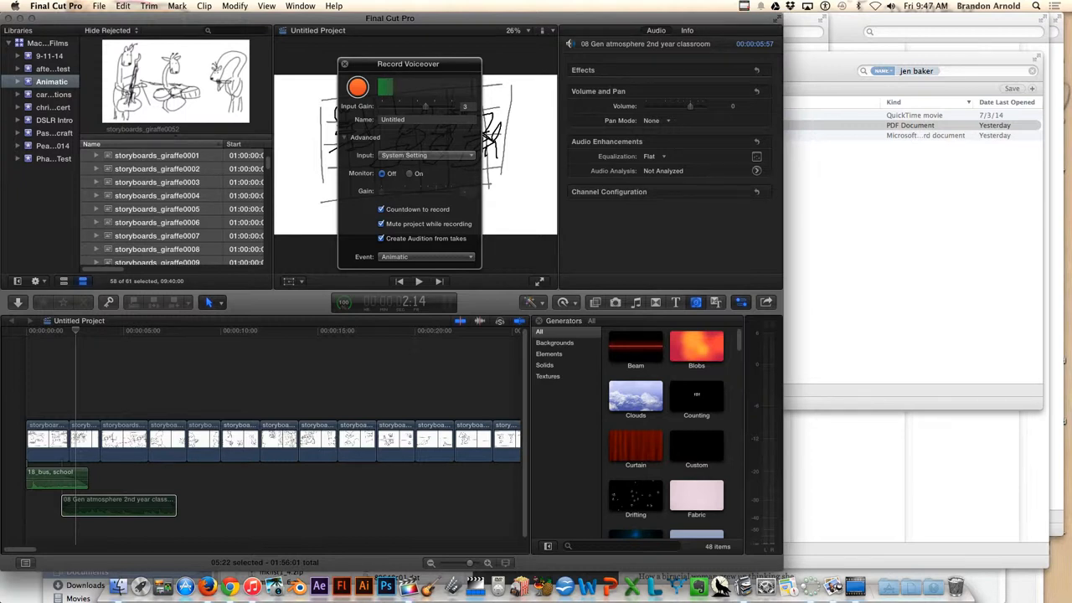
Choose System Setting (Built-in Microphone) as the voiceover input, and turn monitoring on and back off.
{"action": "left_click", "coordinate": [427, 155]}
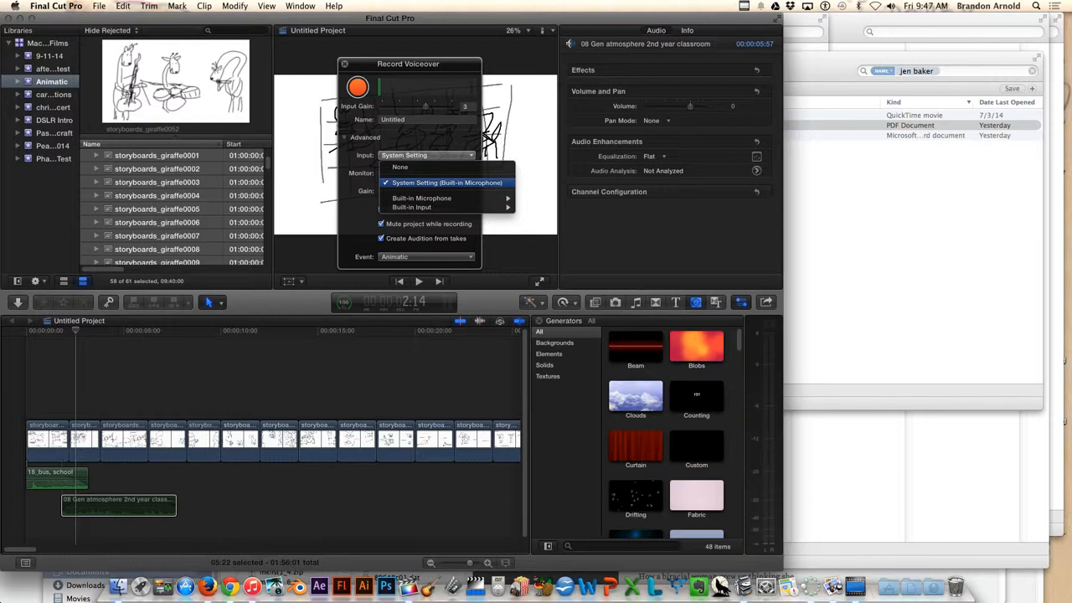
{"action": "left_click", "coordinate": [446, 183]}
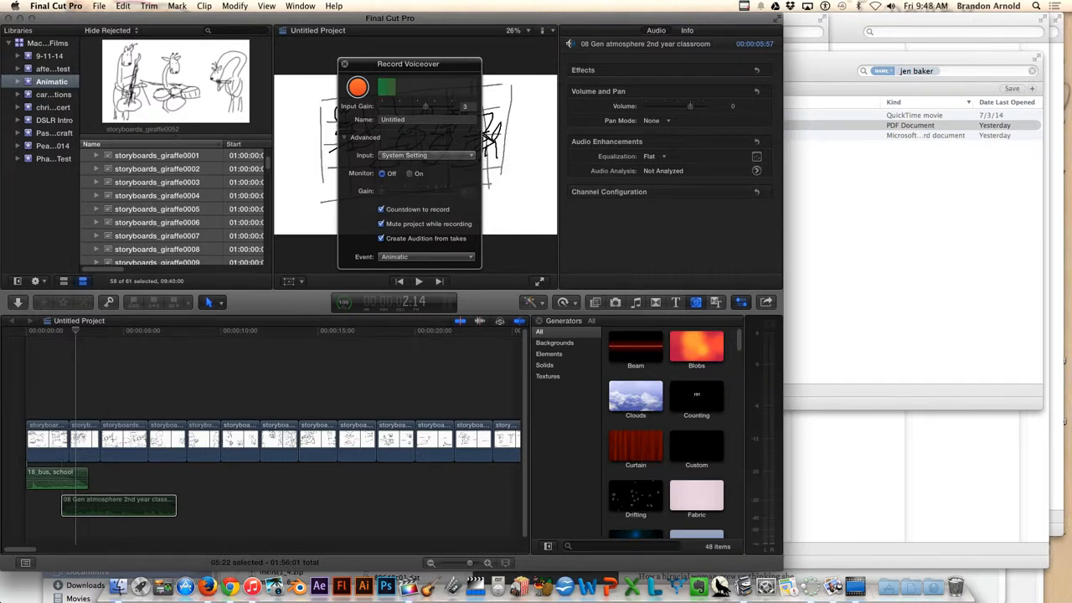
{"action": "left_click", "coordinate": [410, 173]}
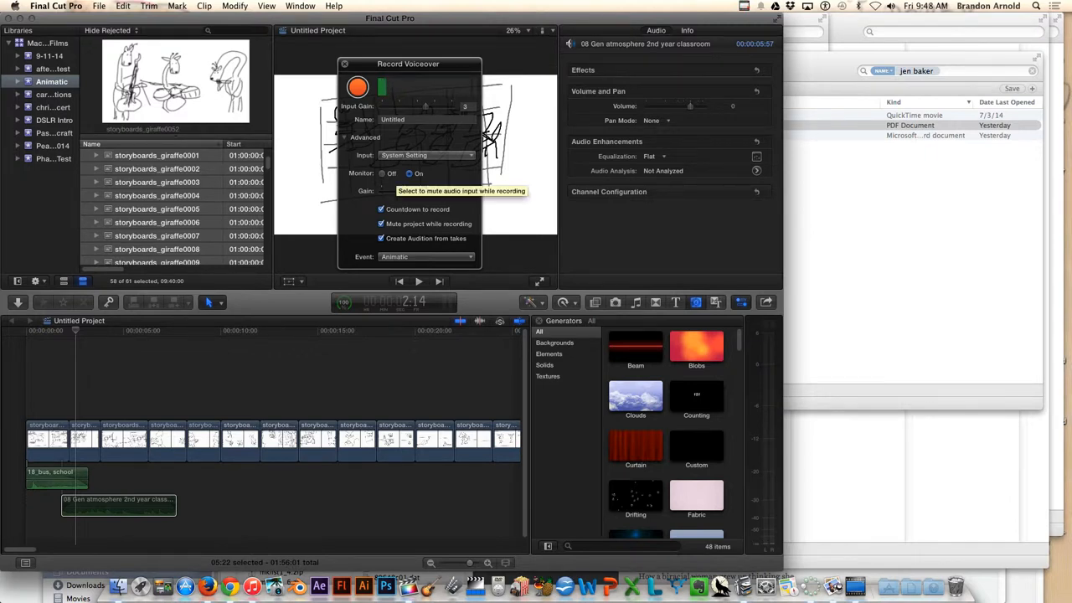
{"action": "left_click", "coordinate": [383, 173]}
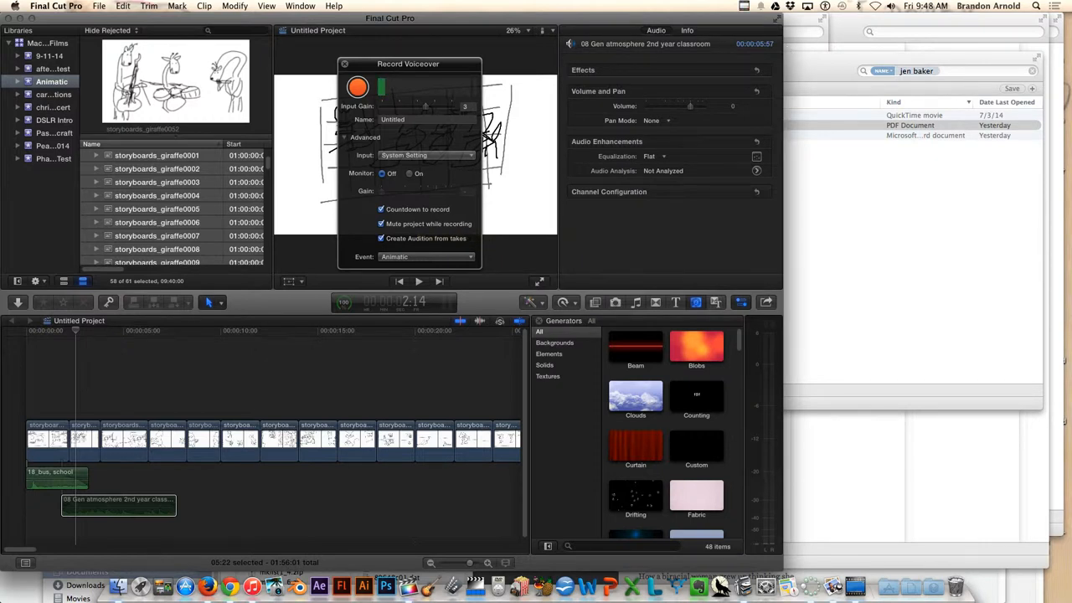
Record a voiceover take from the 2:14 playhead position, close the recording window, and play the project back.
{"action": "key", "text": "alt+shift+a"}
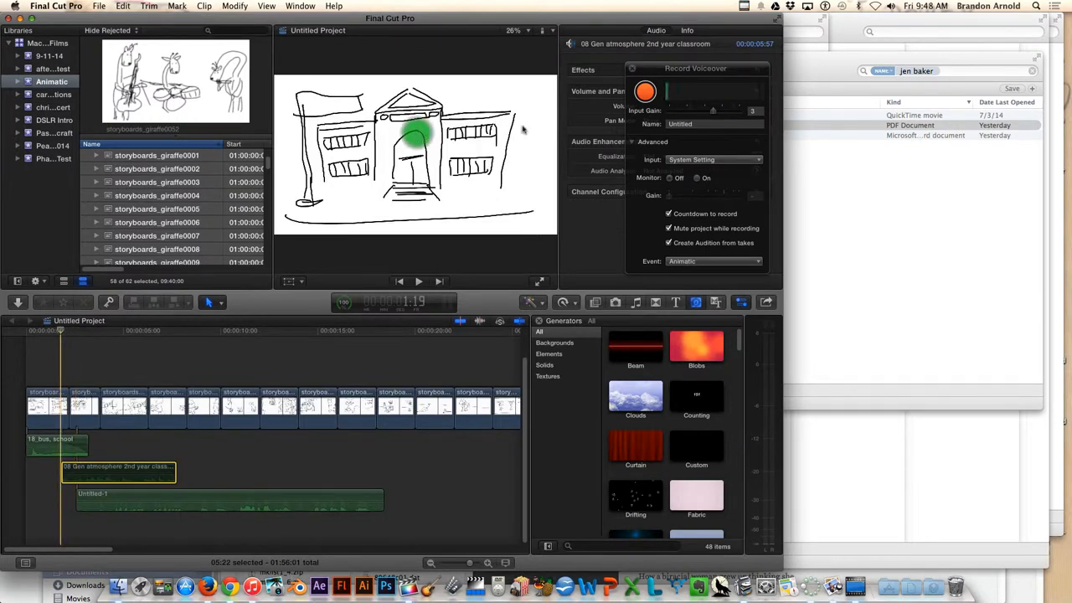
{"action": "left_click", "coordinate": [632, 69]}
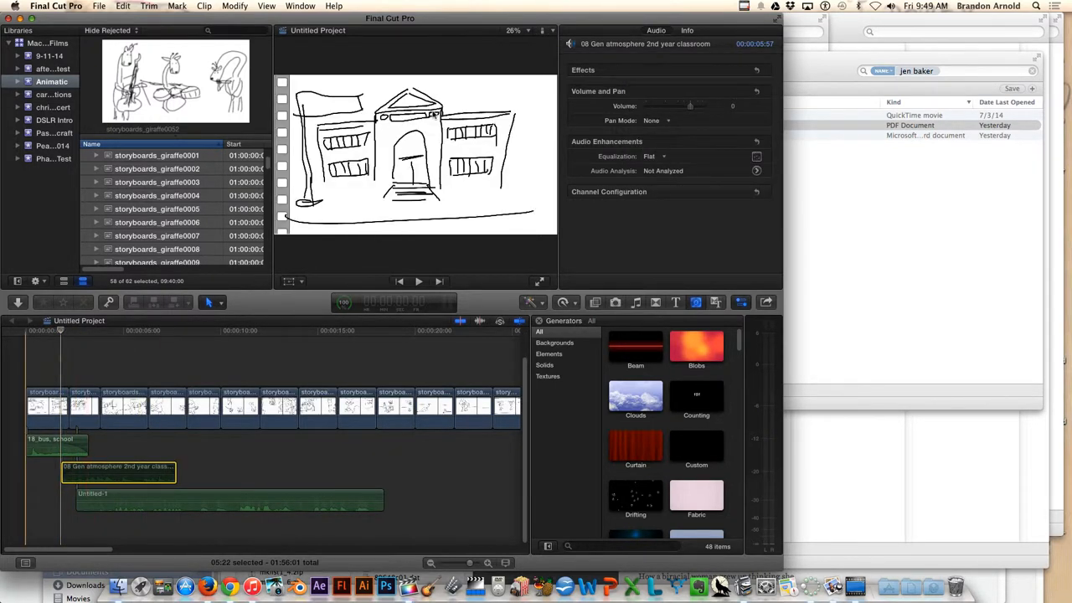
{"action": "left_click", "coordinate": [425, 134]}
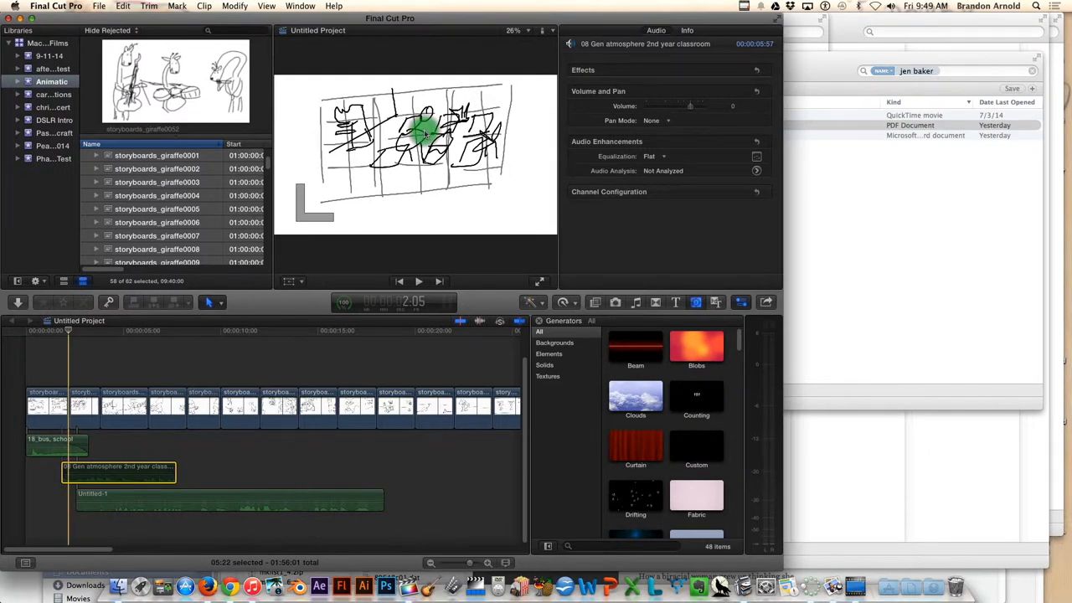
{"action": "key", "text": "space"}
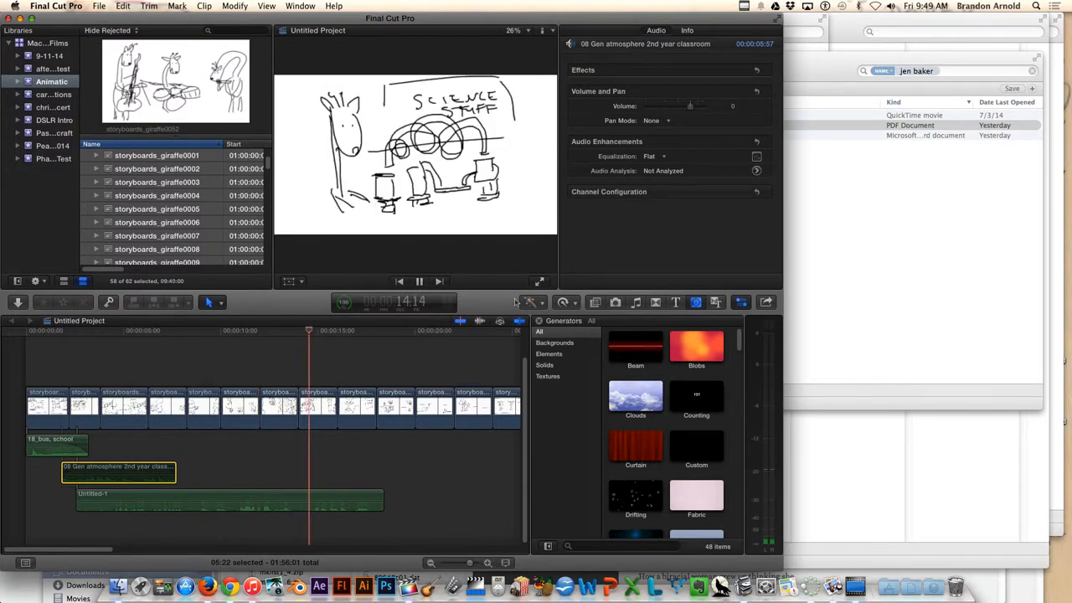
{"action": "key", "text": "space"}
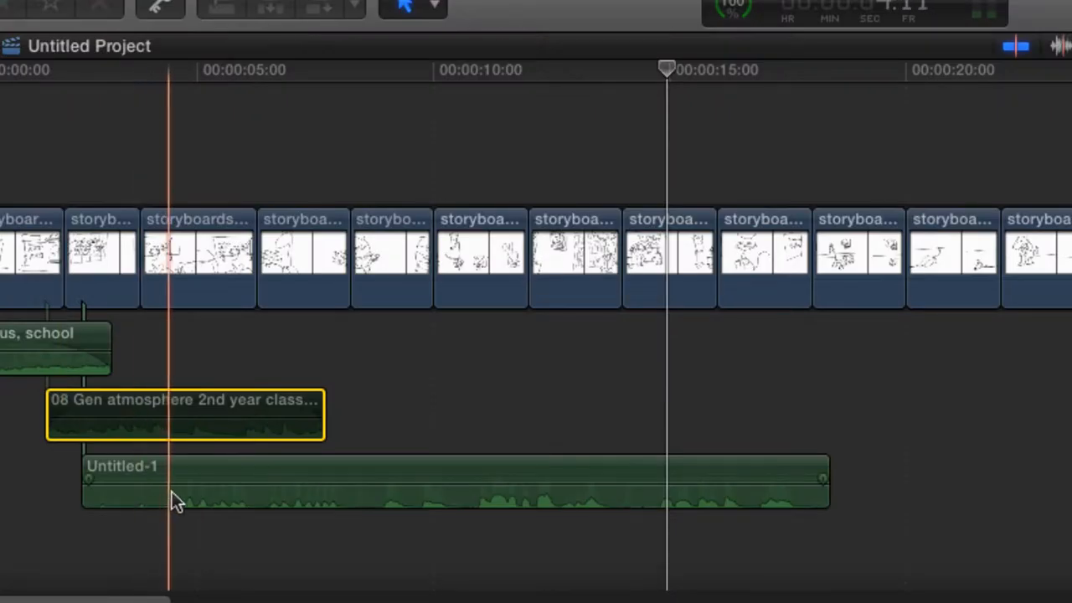
Raise the recorded voiceover clip's volume to 12 dB and play the opening clips to hear it.
{"action": "left_click", "coordinate": [225, 484]}
{"action": "left_click_drag", "start_coordinate": [225, 483], "coordinate": [227, 474]}
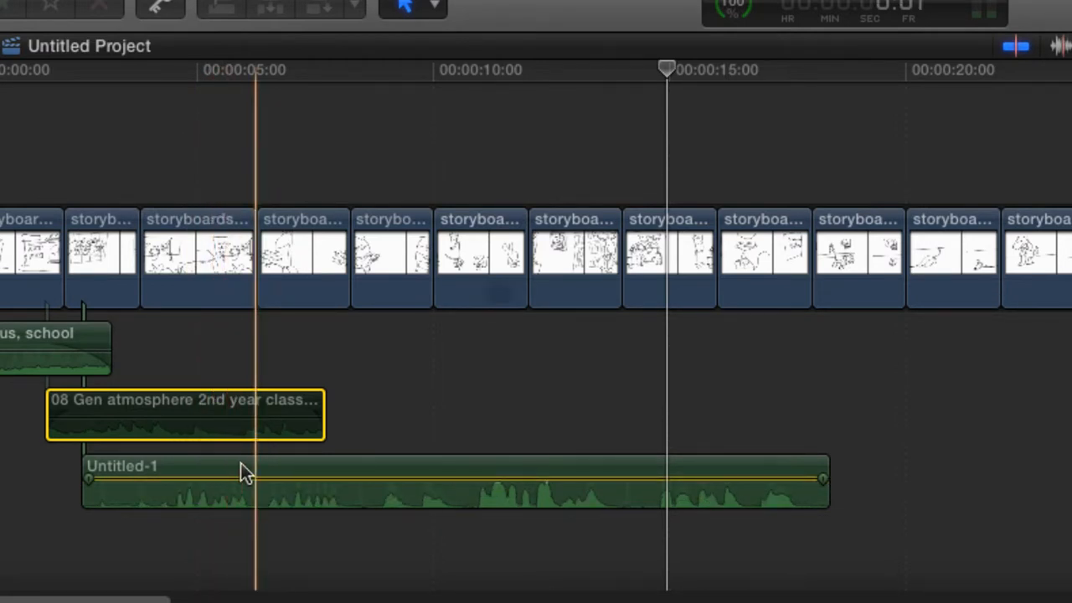
{"action": "left_click", "coordinate": [240, 465]}
{"action": "left_click", "coordinate": [134, 84]}
{"action": "key", "text": "space"}
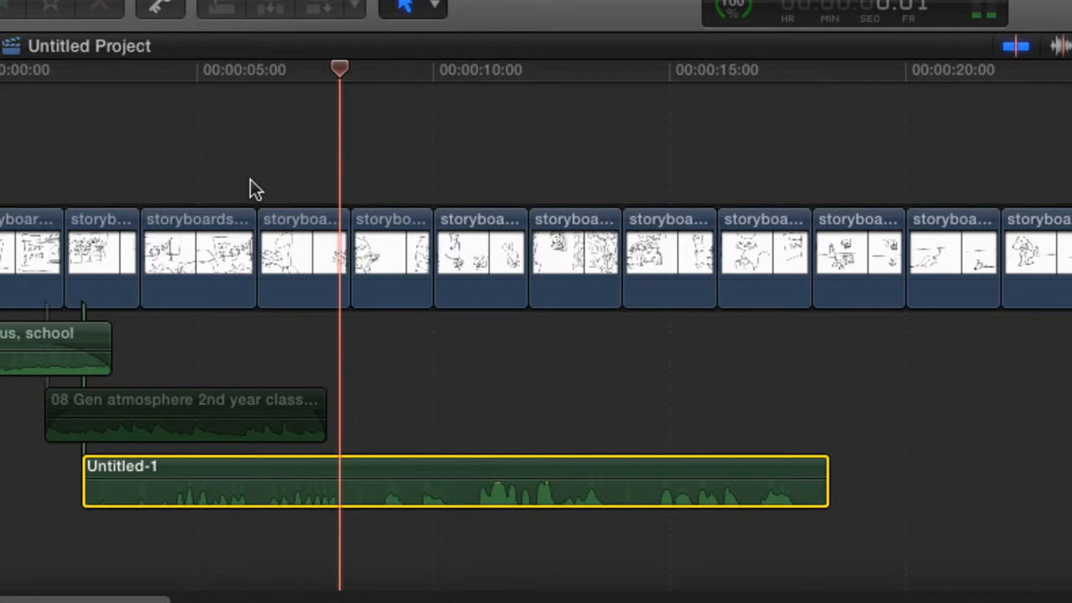
{"action": "key", "text": "space"}
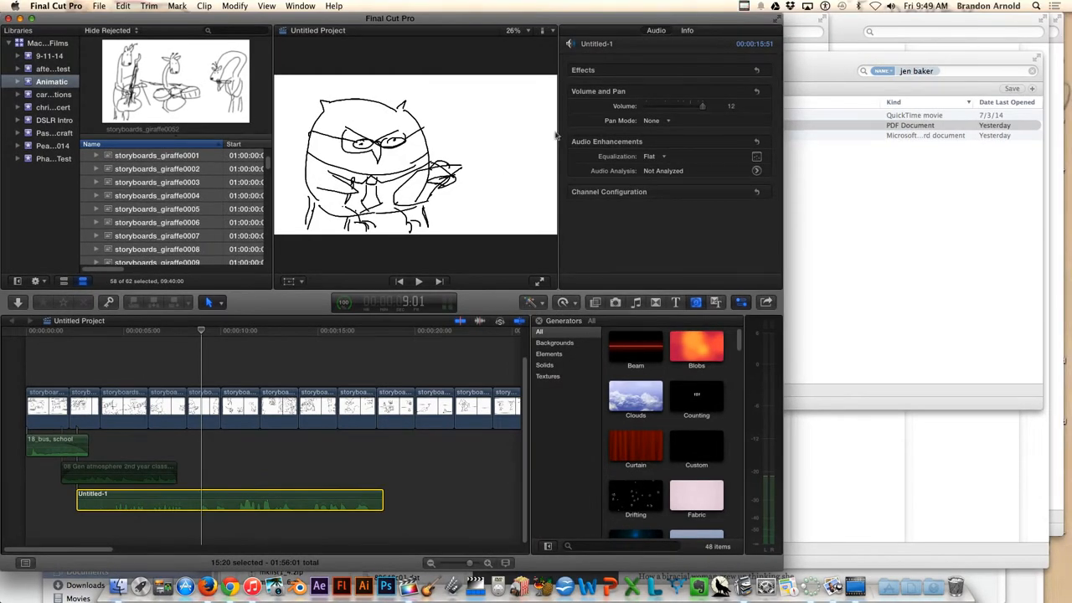
{"action": "key", "text": "Left"}
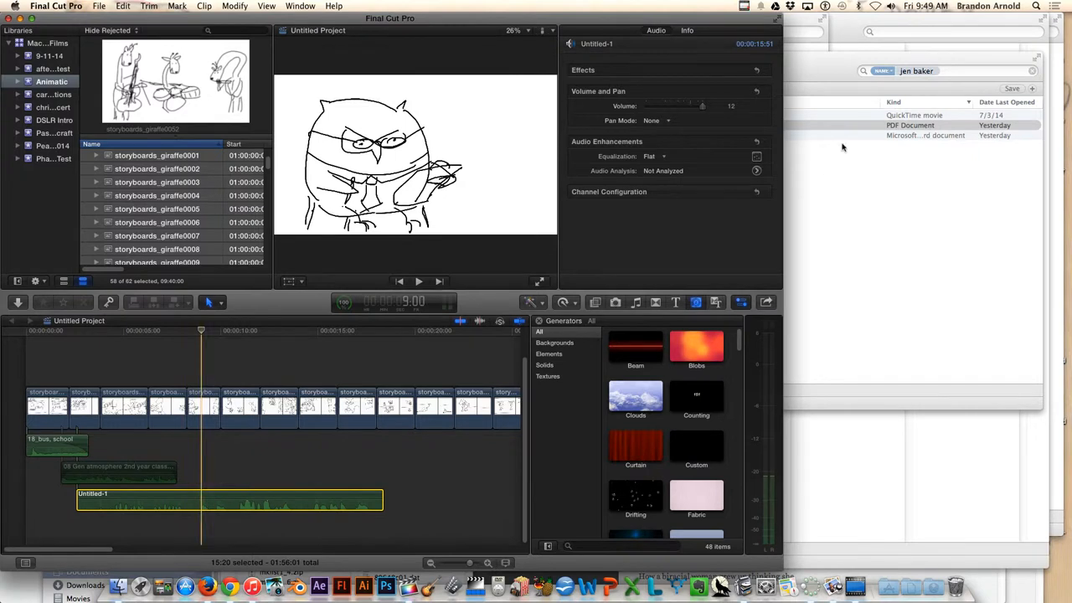
Search the iTunes music library in the Music and Sound browser for robot.
{"action": "left_click", "coordinate": [811, 354]}
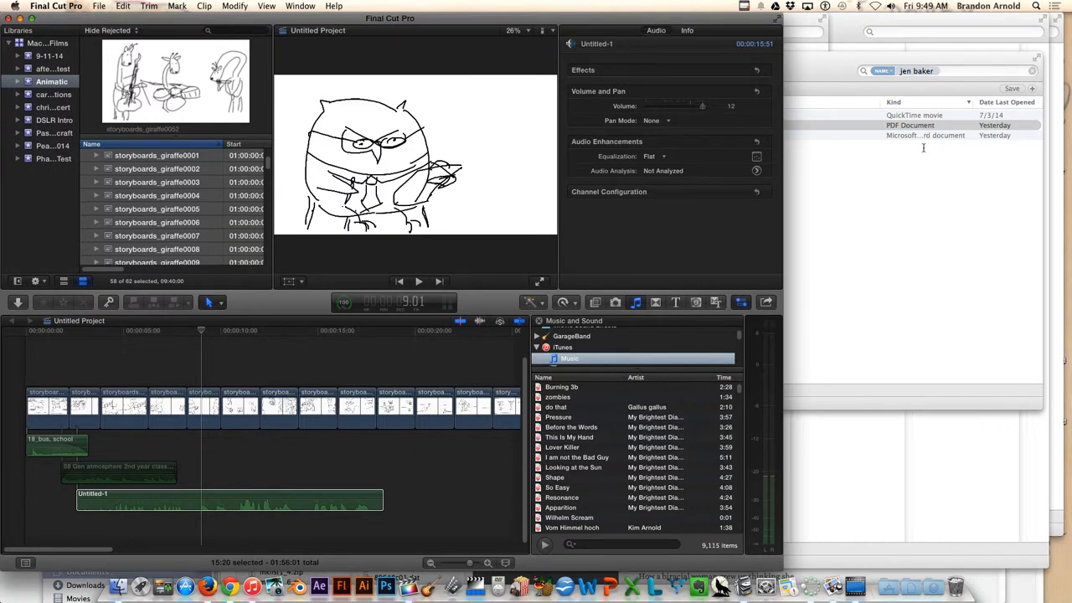
{"action": "left_click", "coordinate": [964, 342]}
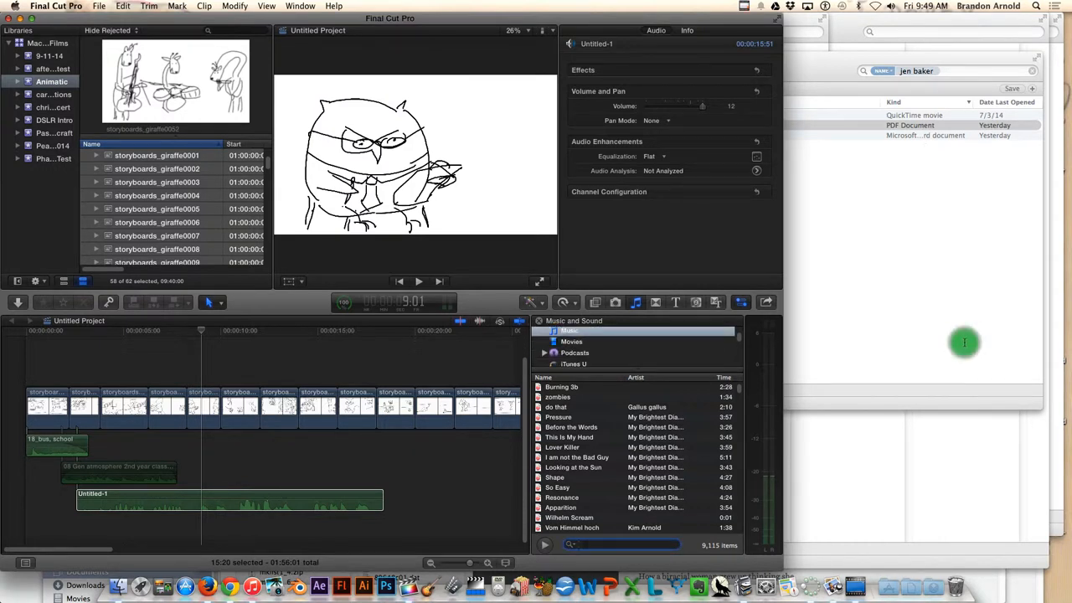
{"action": "type", "text": "robot"}
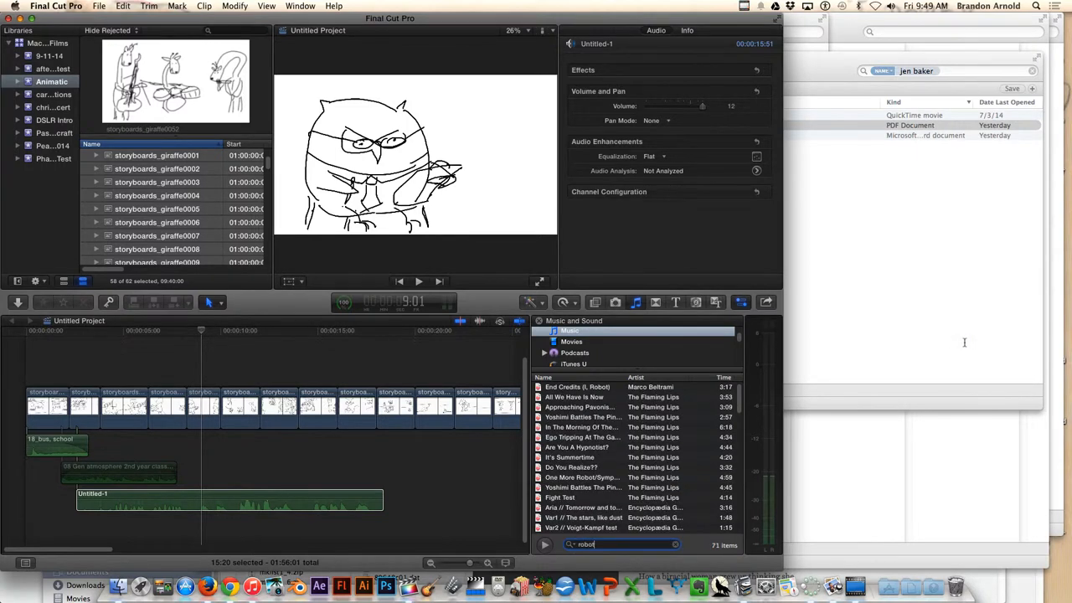
Find the Var tracks among the robot search results and preview Var5 // Central Services.
{"action": "left_click", "coordinate": [953, 273]}
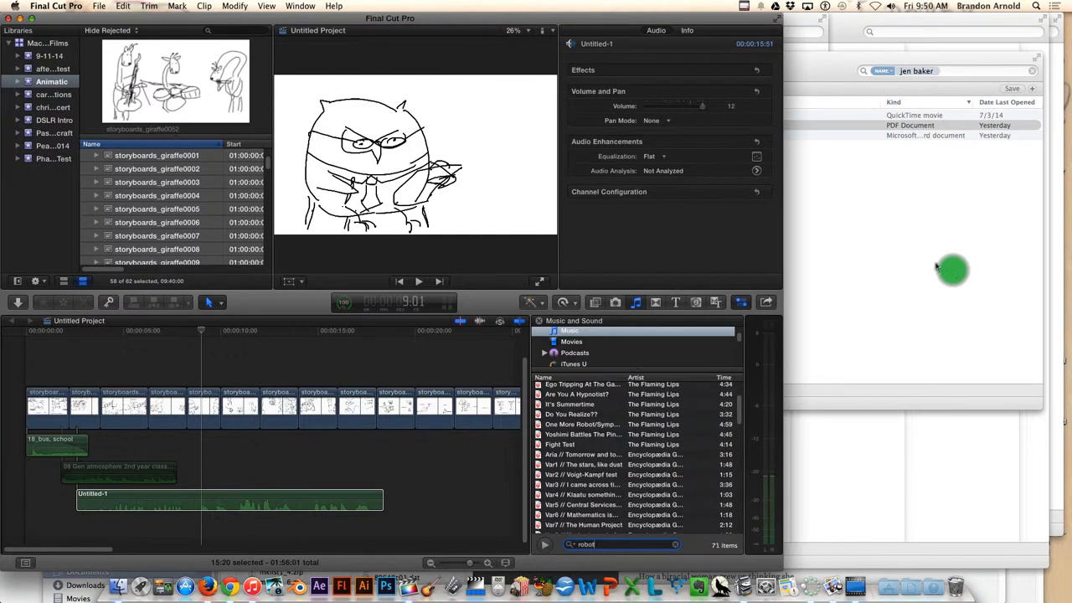
{"action": "left_click", "coordinate": [903, 349]}
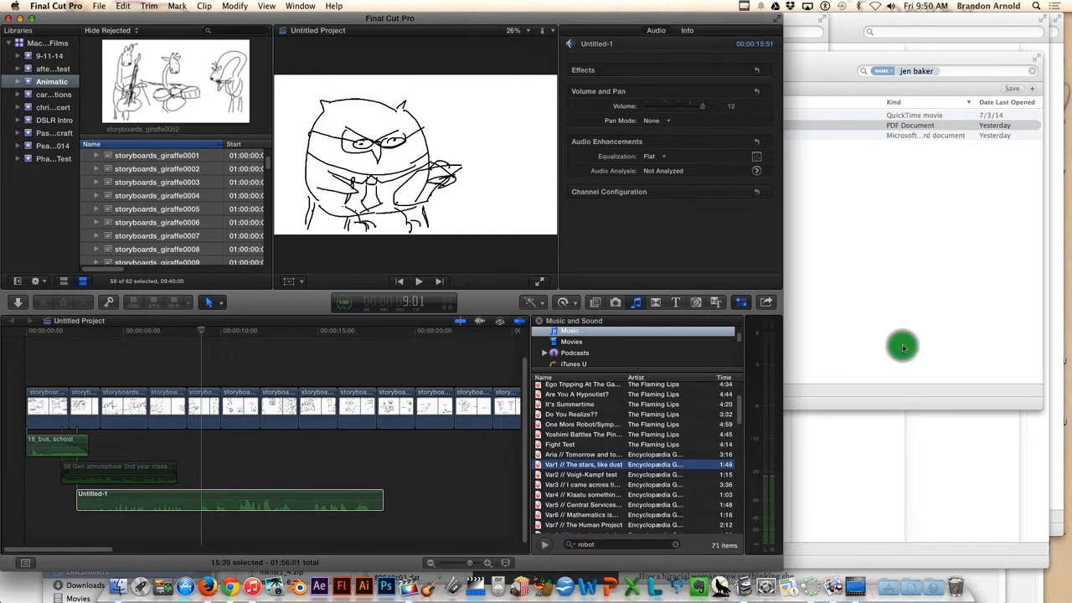
{"action": "key", "text": "Down"}
{"action": "key", "text": "Down"}
{"action": "key", "text": "Down"}
{"action": "key", "text": "Down"}
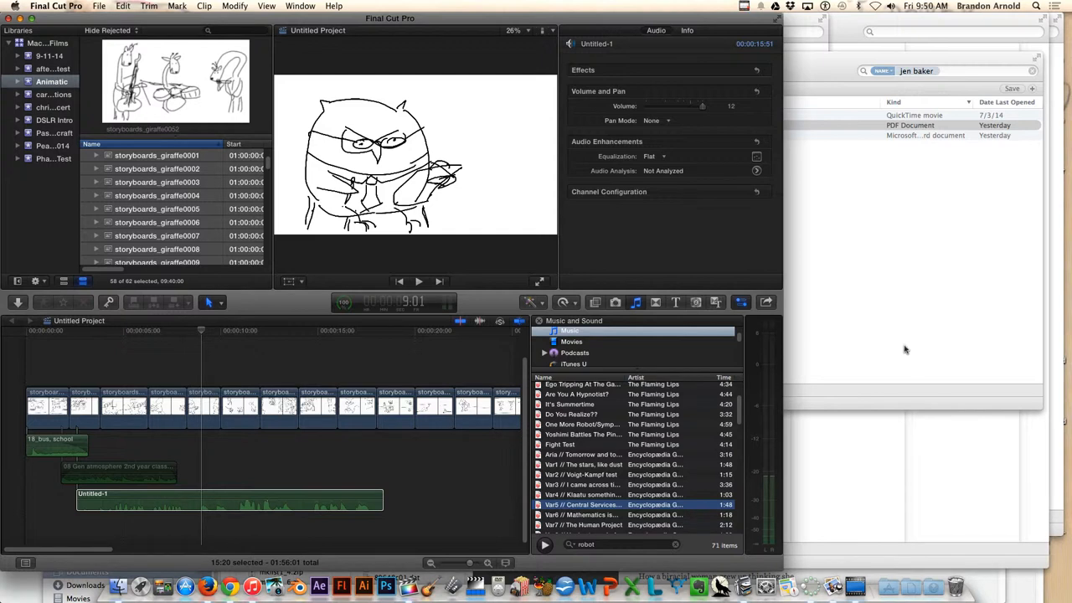
{"action": "key", "text": "space"}
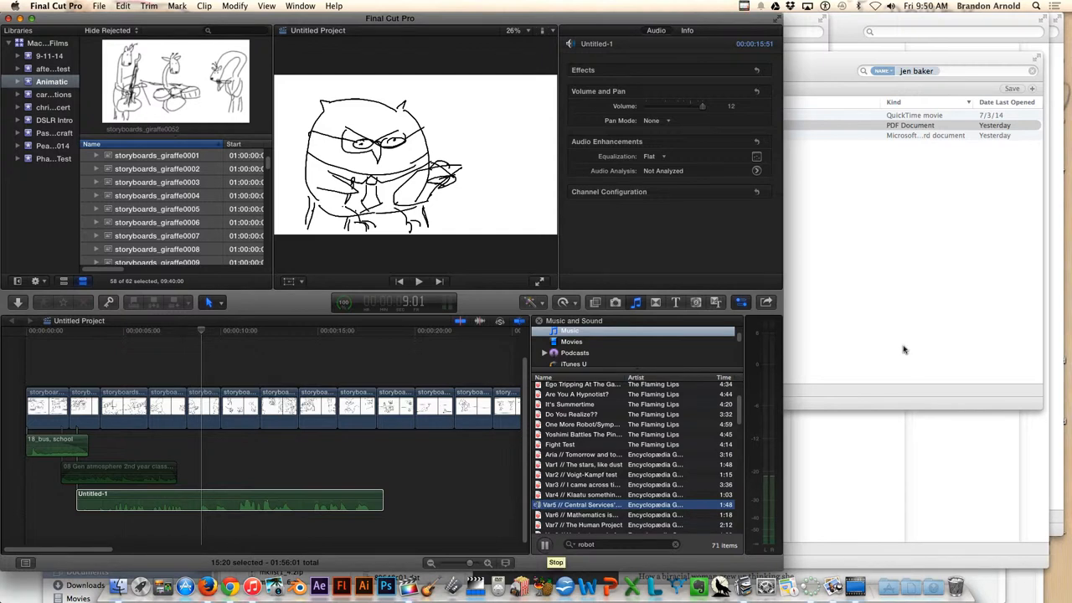
{"action": "left_click", "coordinate": [902, 344]}
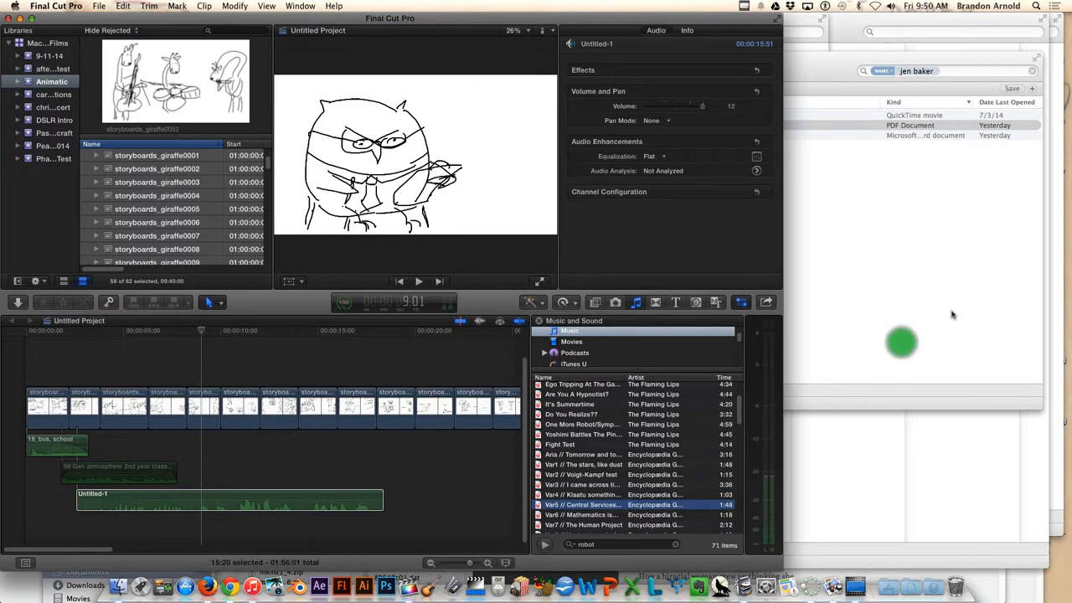
Preview the Var6 // Mathematics track, then reselect Var5 // Central Services as the background music.
{"action": "key", "text": "Down"}
{"action": "key", "text": "space"}
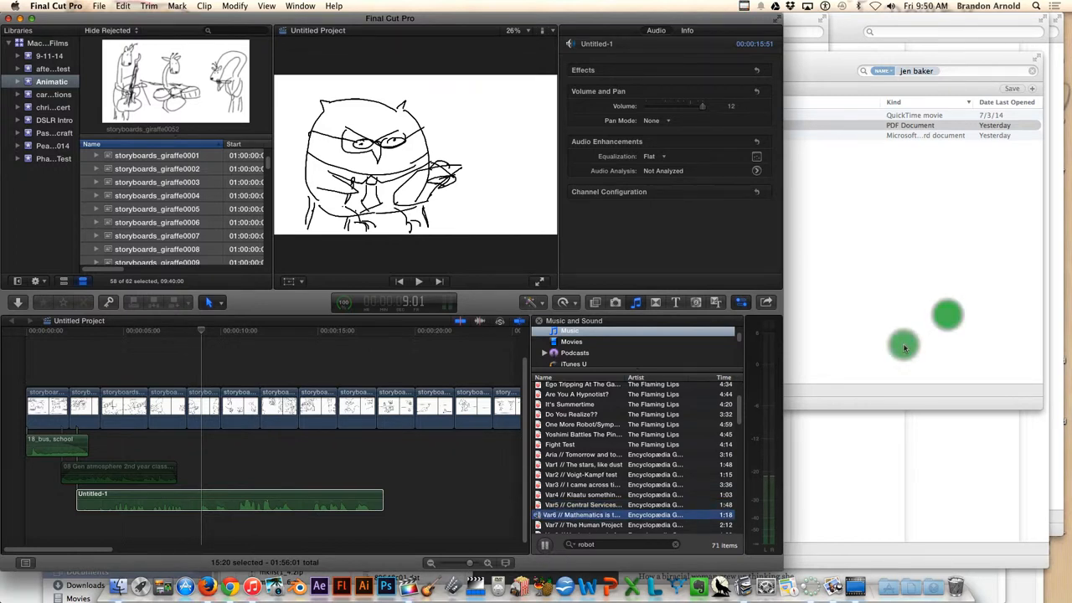
{"action": "key", "text": "space"}
{"action": "key", "text": "Down"}
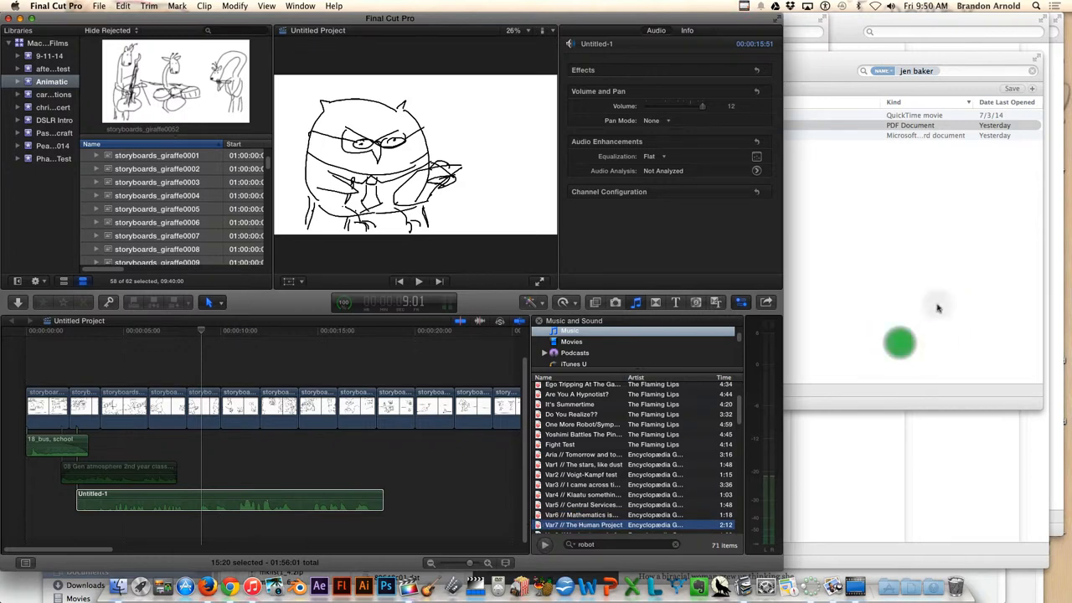
{"action": "key", "text": "Up"}
{"action": "key", "text": "Up"}
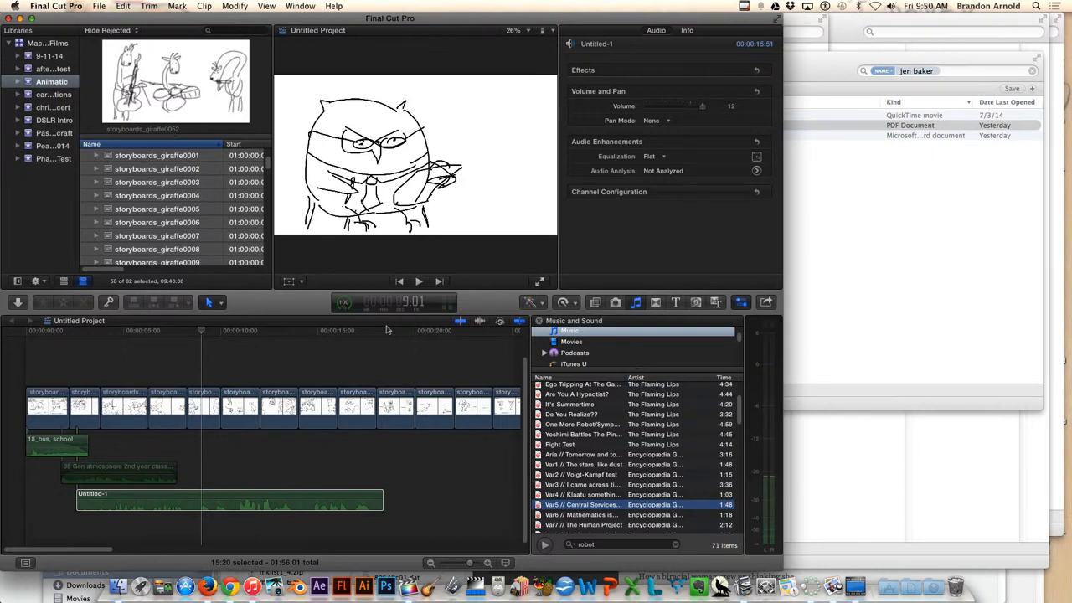
Add the Var5 music track beneath the storyboard from the project start, lower its volume to -13 dB, and play the mix.
{"action": "left_click_drag", "start_coordinate": [386, 329], "coordinate": [443, 329]}
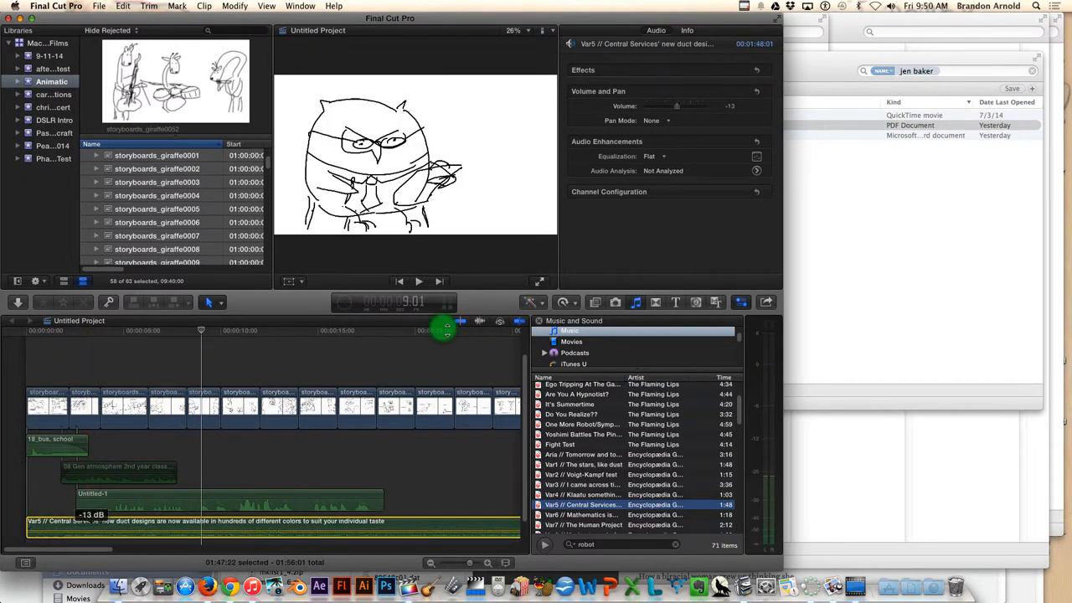
{"action": "key", "text": "space"}
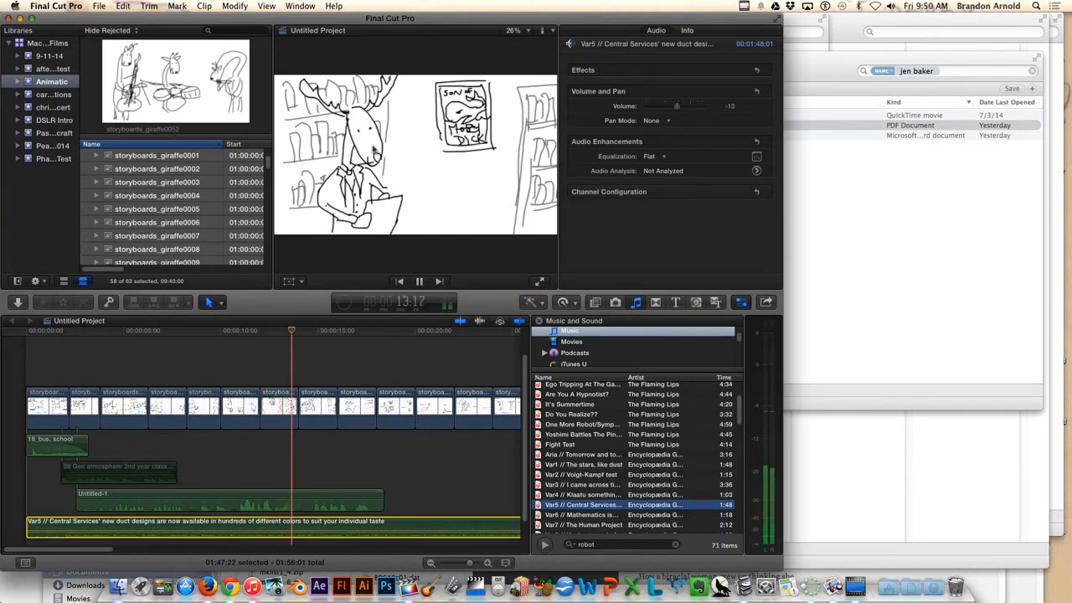
{"action": "key", "text": "space"}
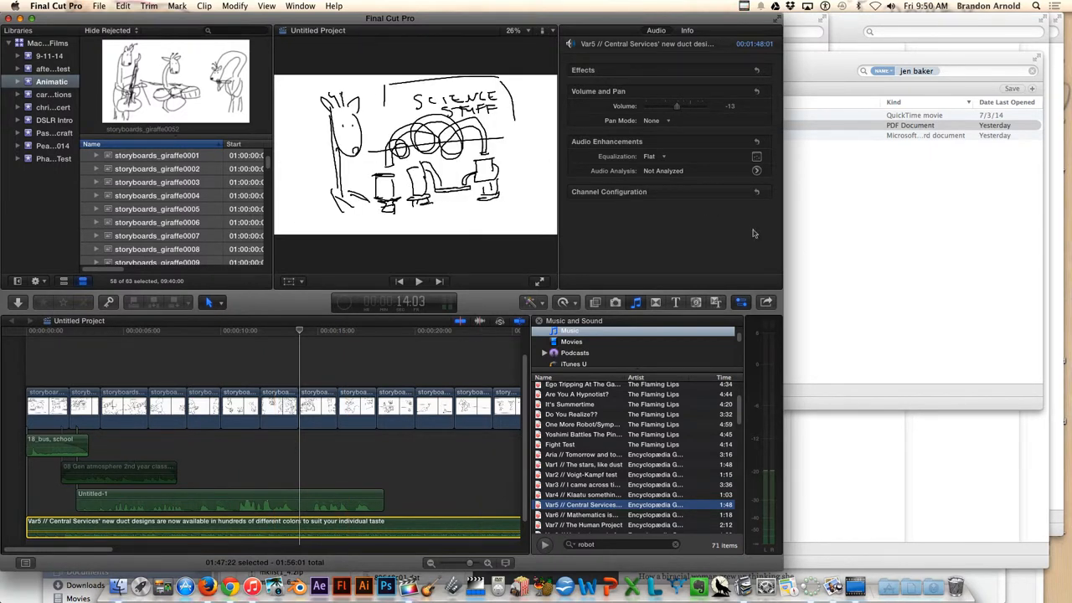
Share the project as a Master File with the video codec set to H.264 and continue to saving.
{"action": "left_click", "coordinate": [806, 217]}
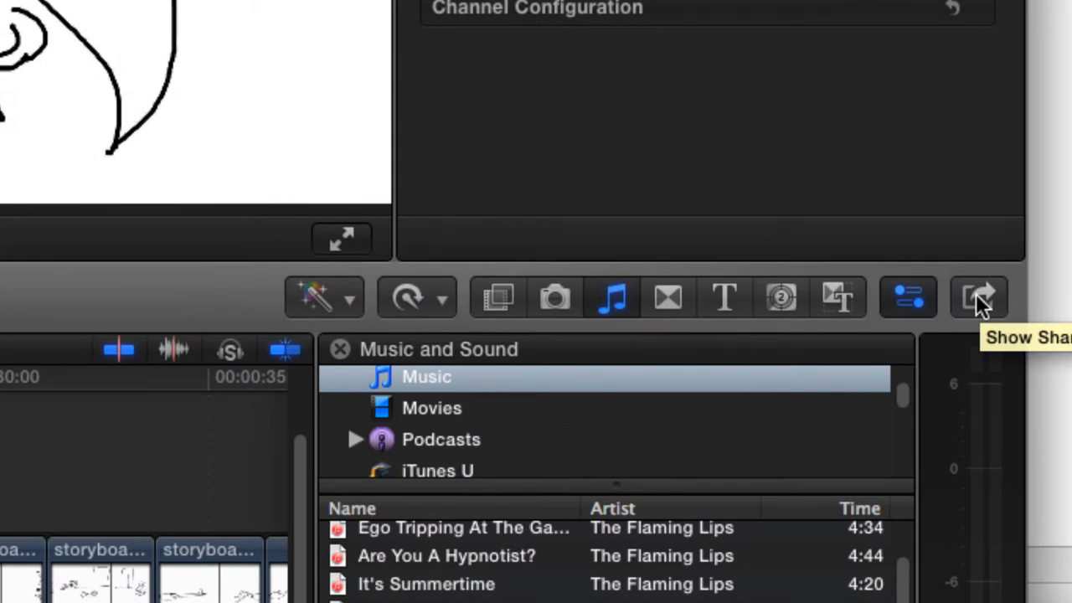
{"action": "left_click", "coordinate": [976, 294]}
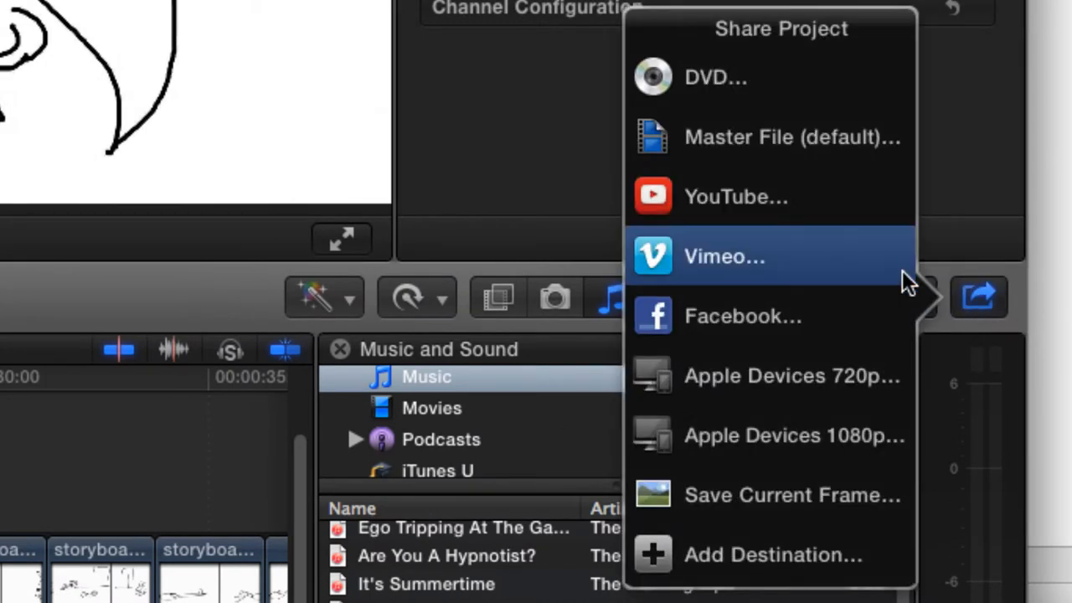
{"action": "left_click", "coordinate": [726, 135]}
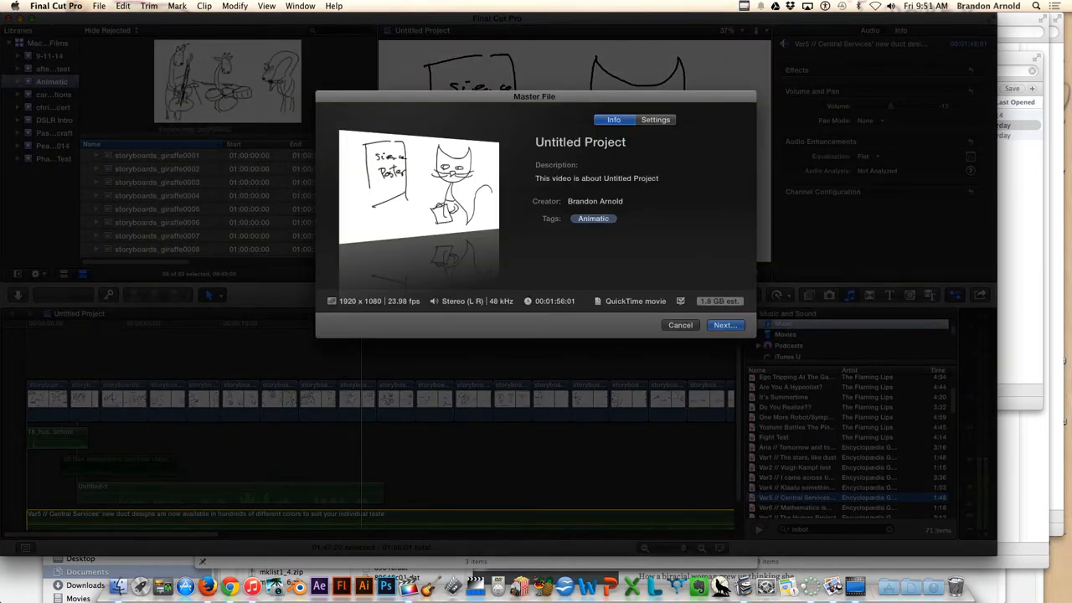
{"action": "left_click", "coordinate": [655, 119]}
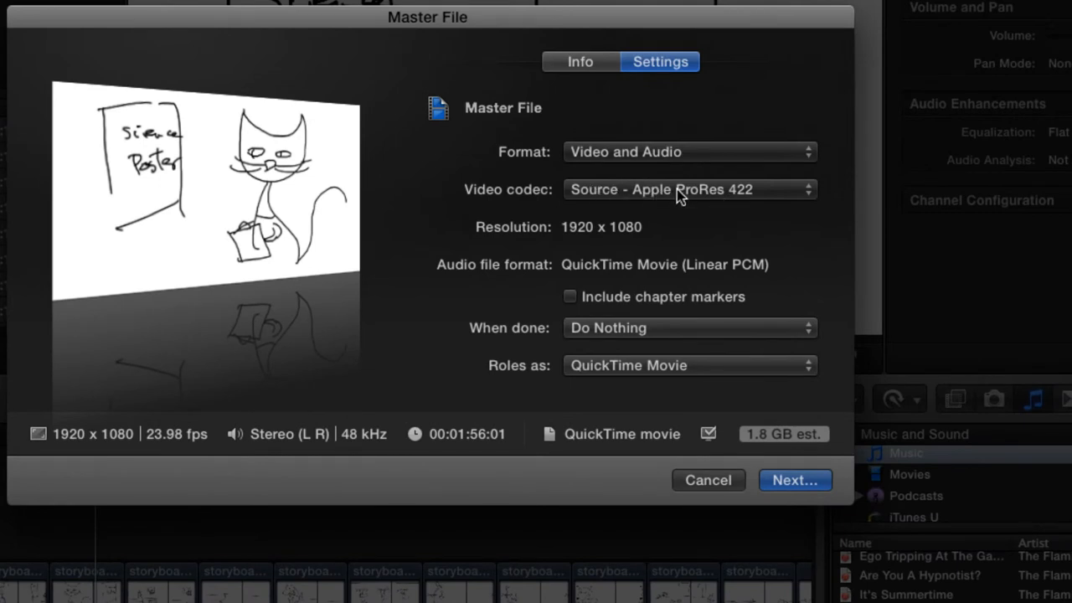
{"action": "left_click", "coordinate": [677, 191]}
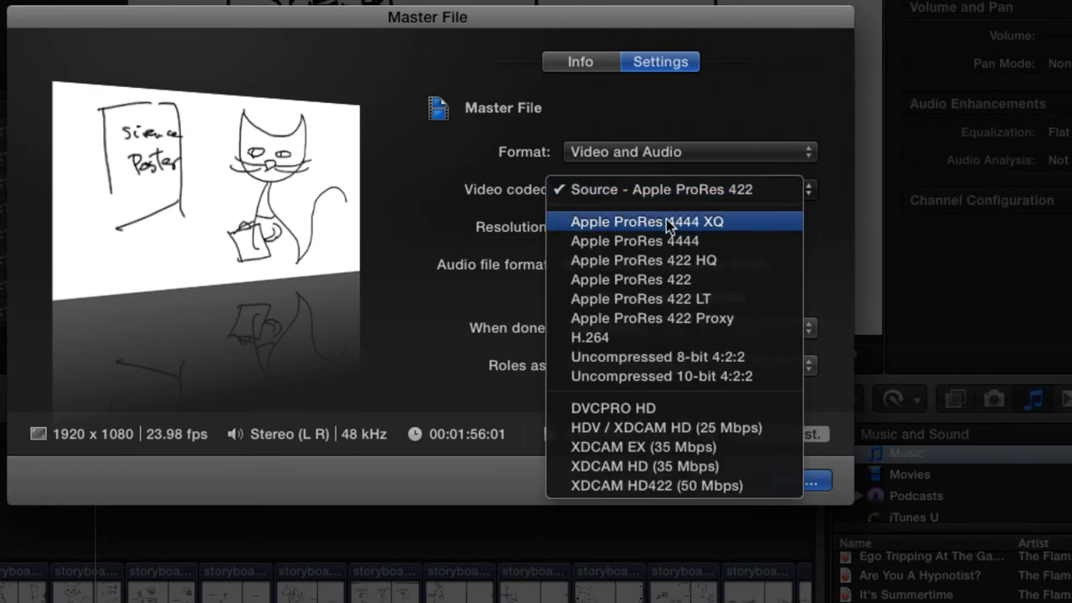
{"action": "left_click", "coordinate": [593, 339]}
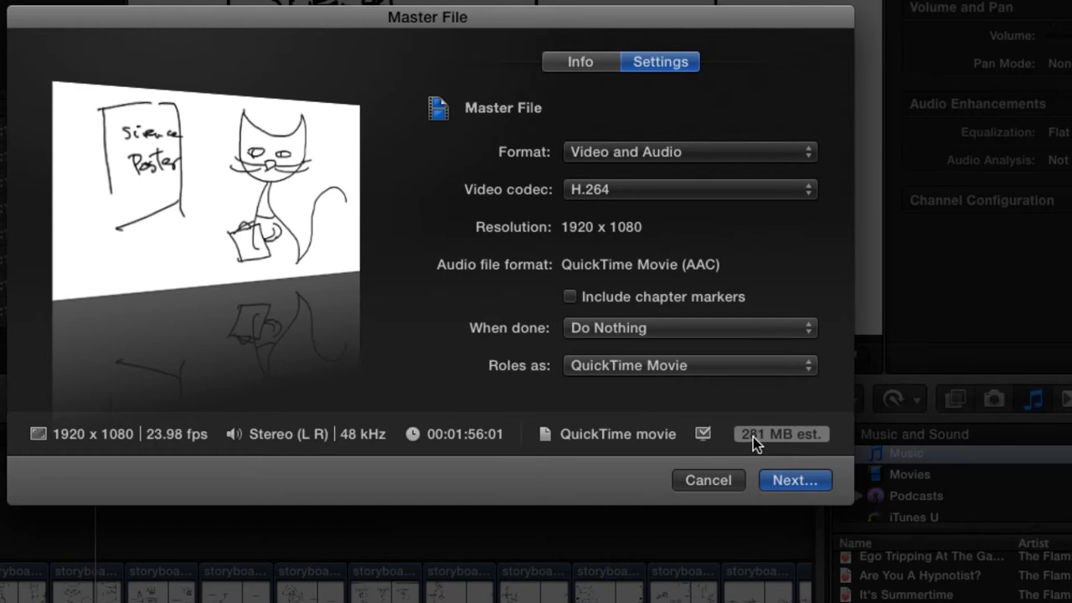
{"action": "left_click", "coordinate": [798, 486]}
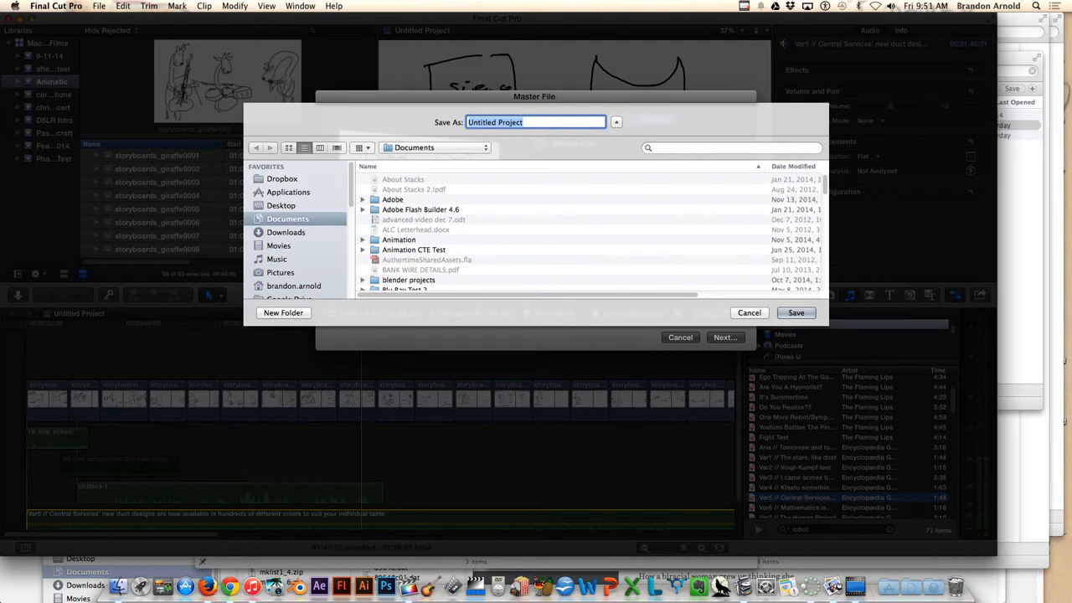
Save the export to the Desktop as Giraffe Animatic and open Background Tasks to check the sharing progress.
{"action": "key", "text": "super+shift+d"}
{"action": "type", "text": "Giraff"}
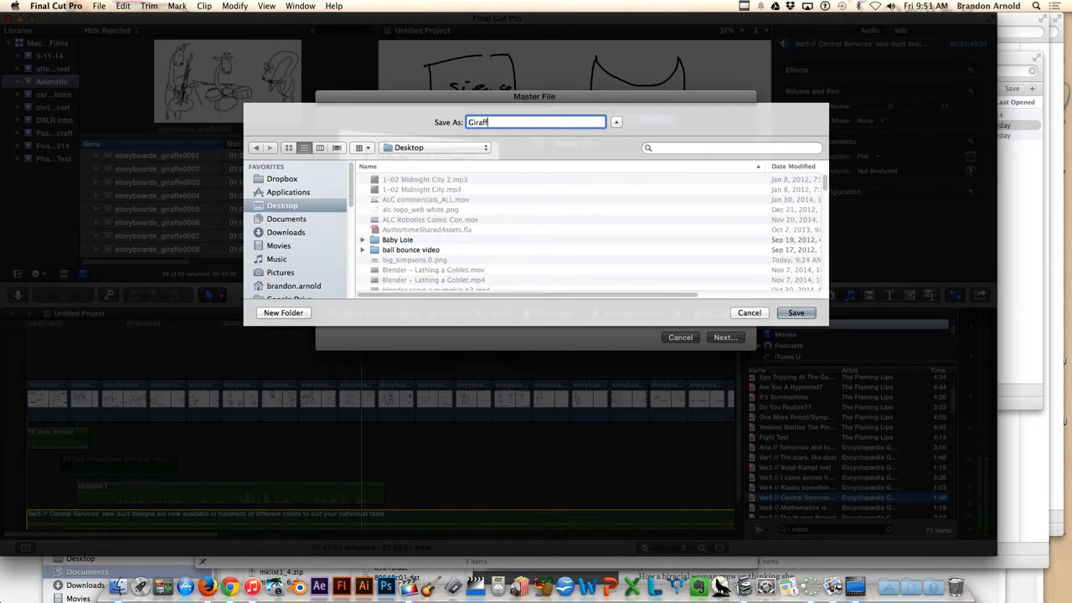
{"action": "type", "text": "e Animatic"}
{"action": "key", "text": "Return"}
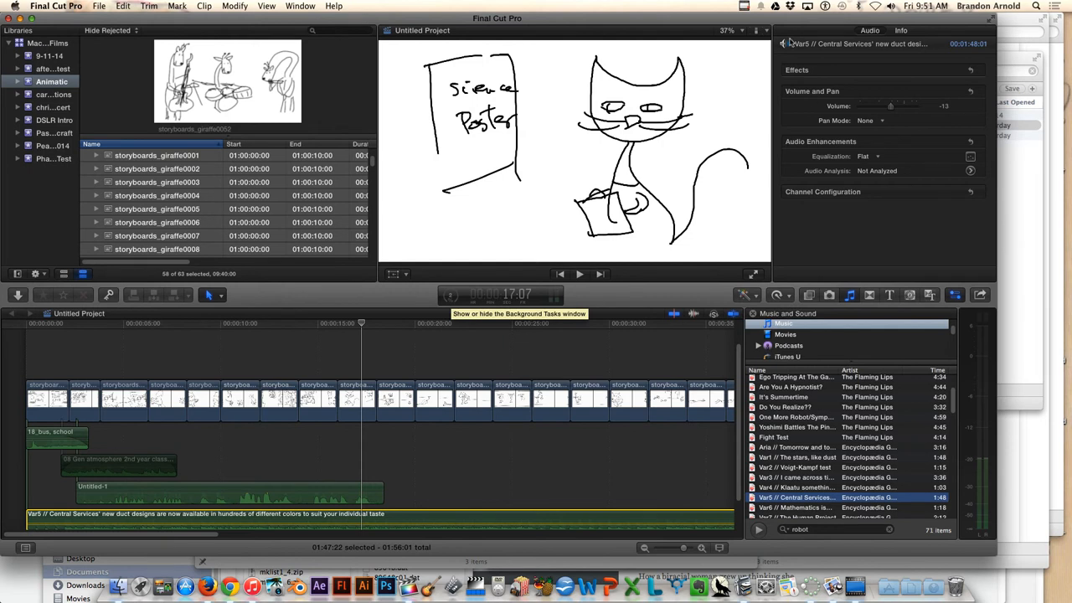
{"action": "key", "text": "super+9"}
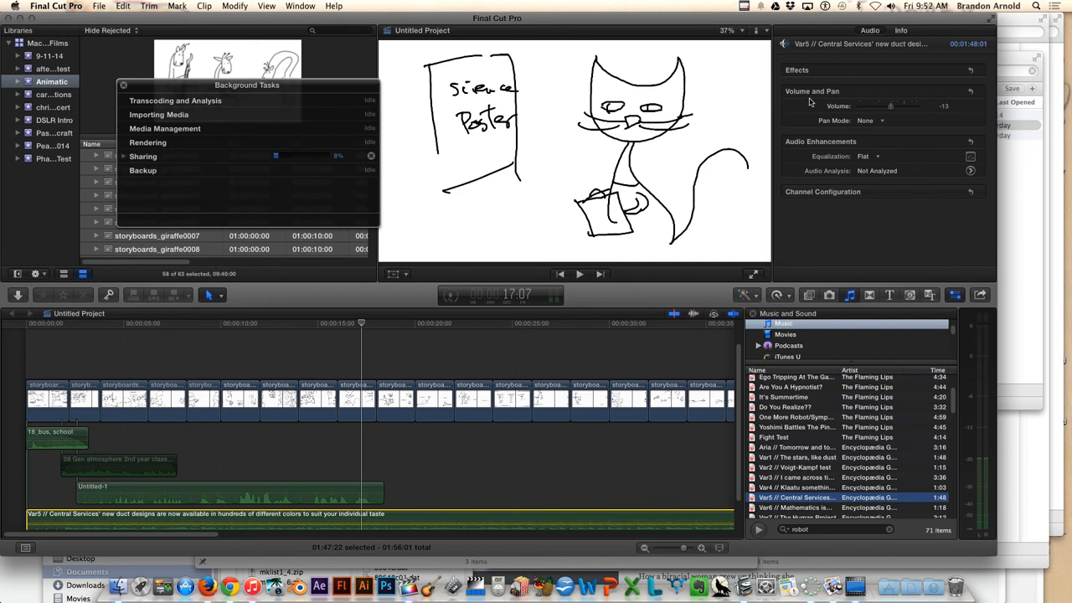